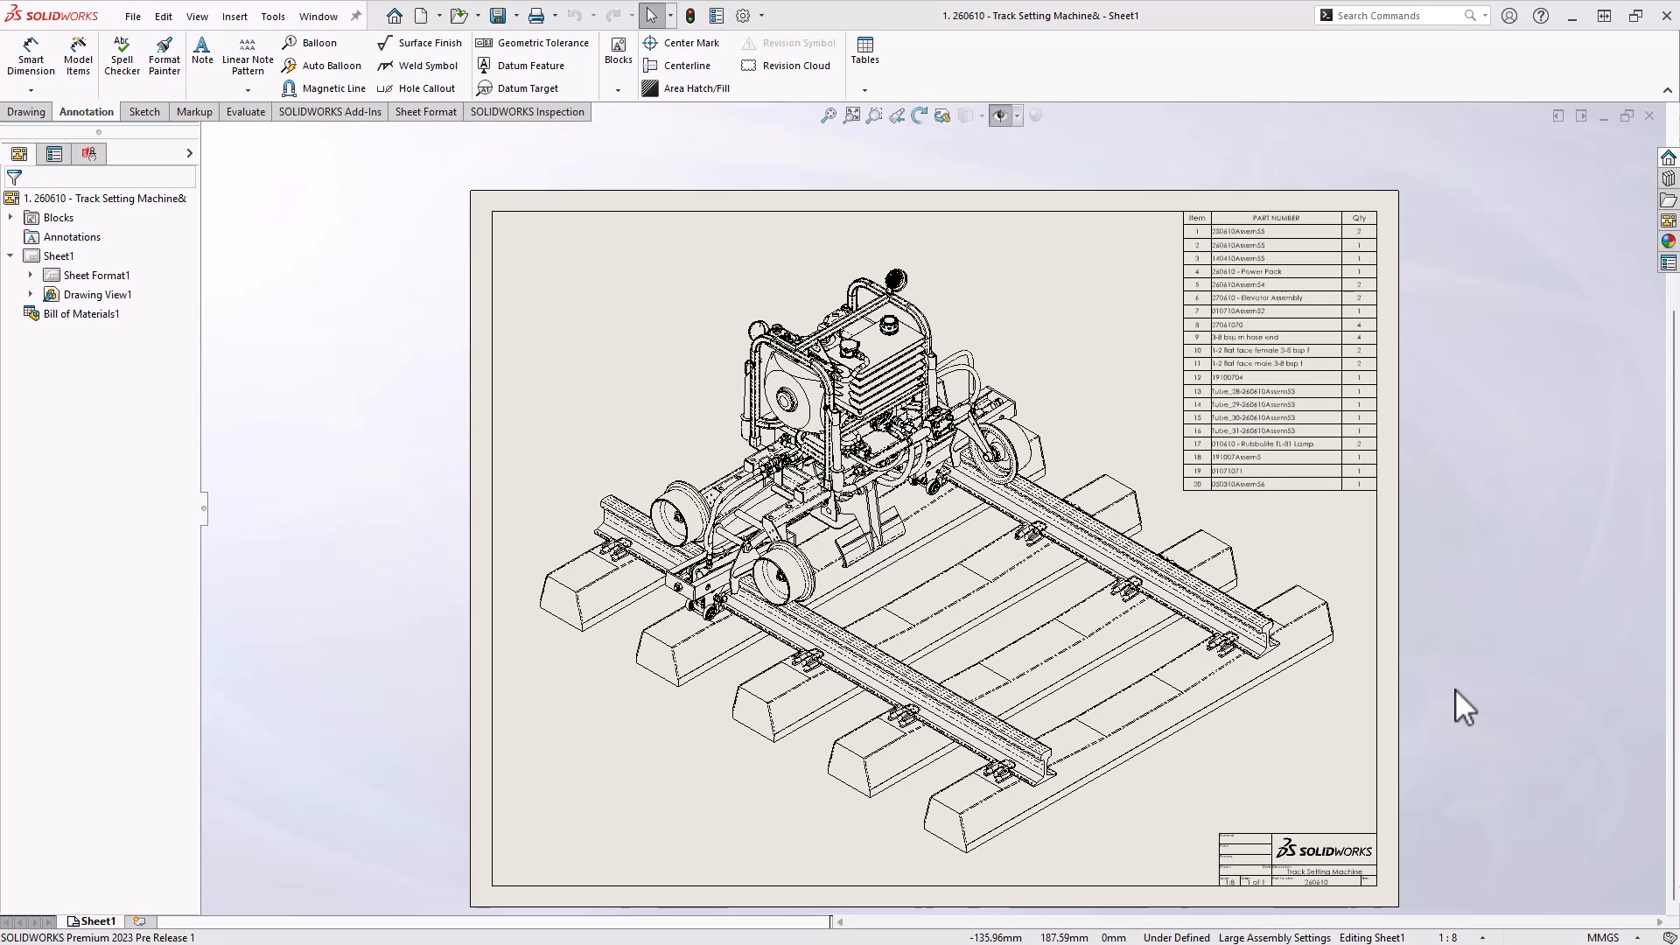
Step: Open the drawing of the 260610 - Power Pack subassembly from its row in the bill of materials
left_click(1237, 348)
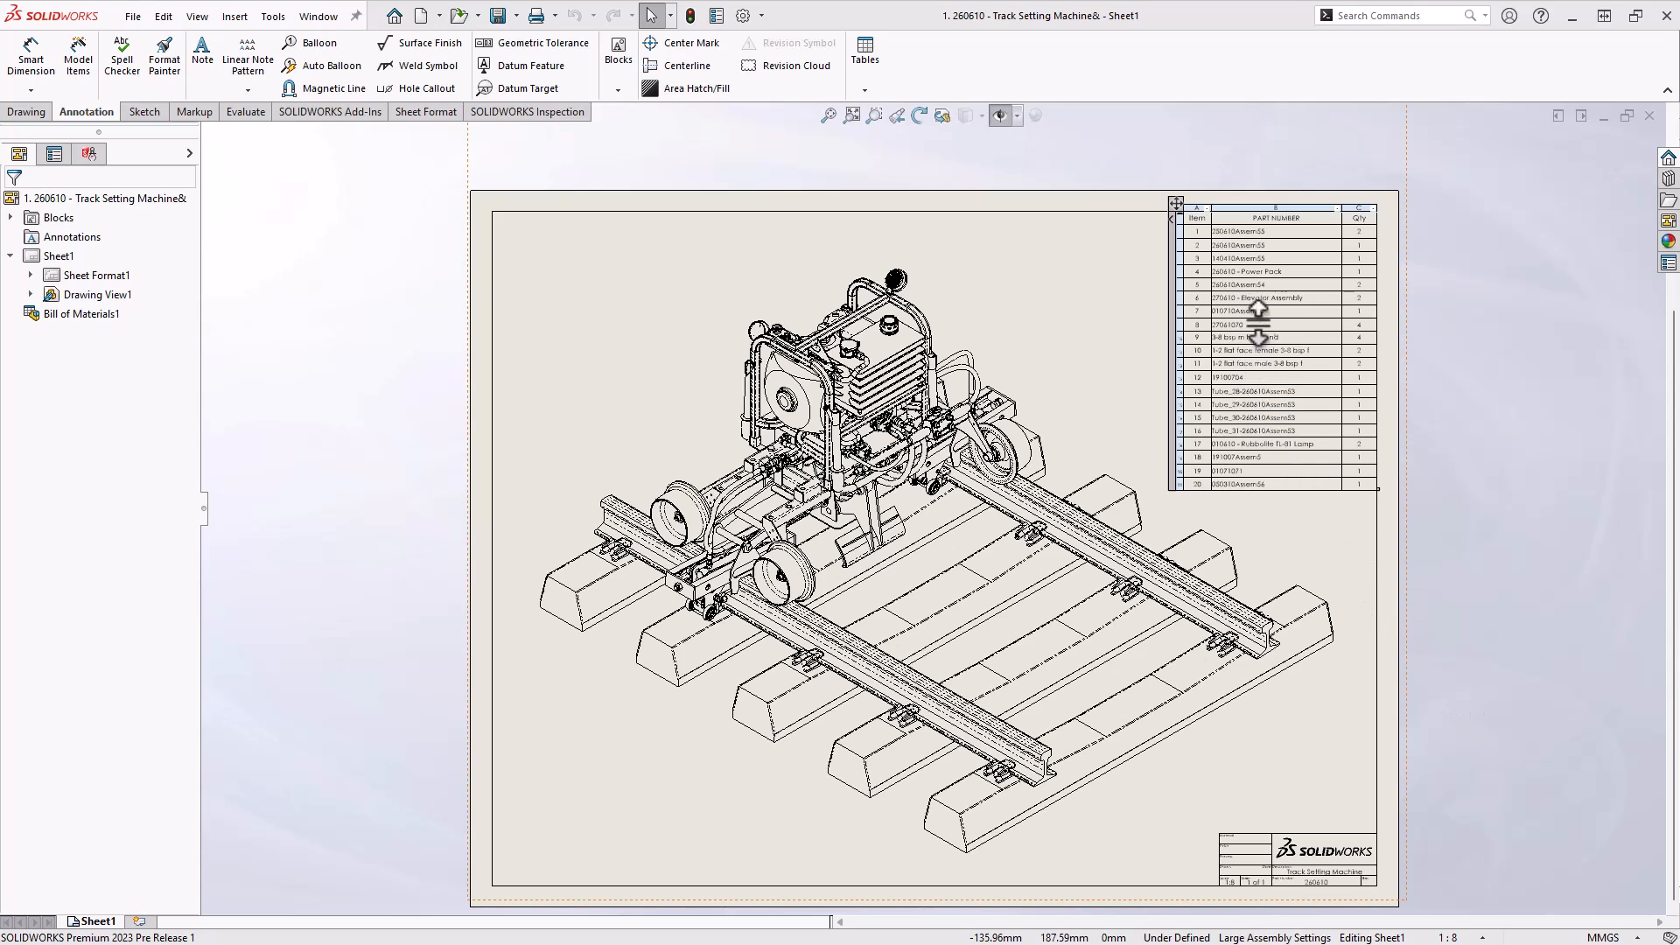
left_click(1281, 273)
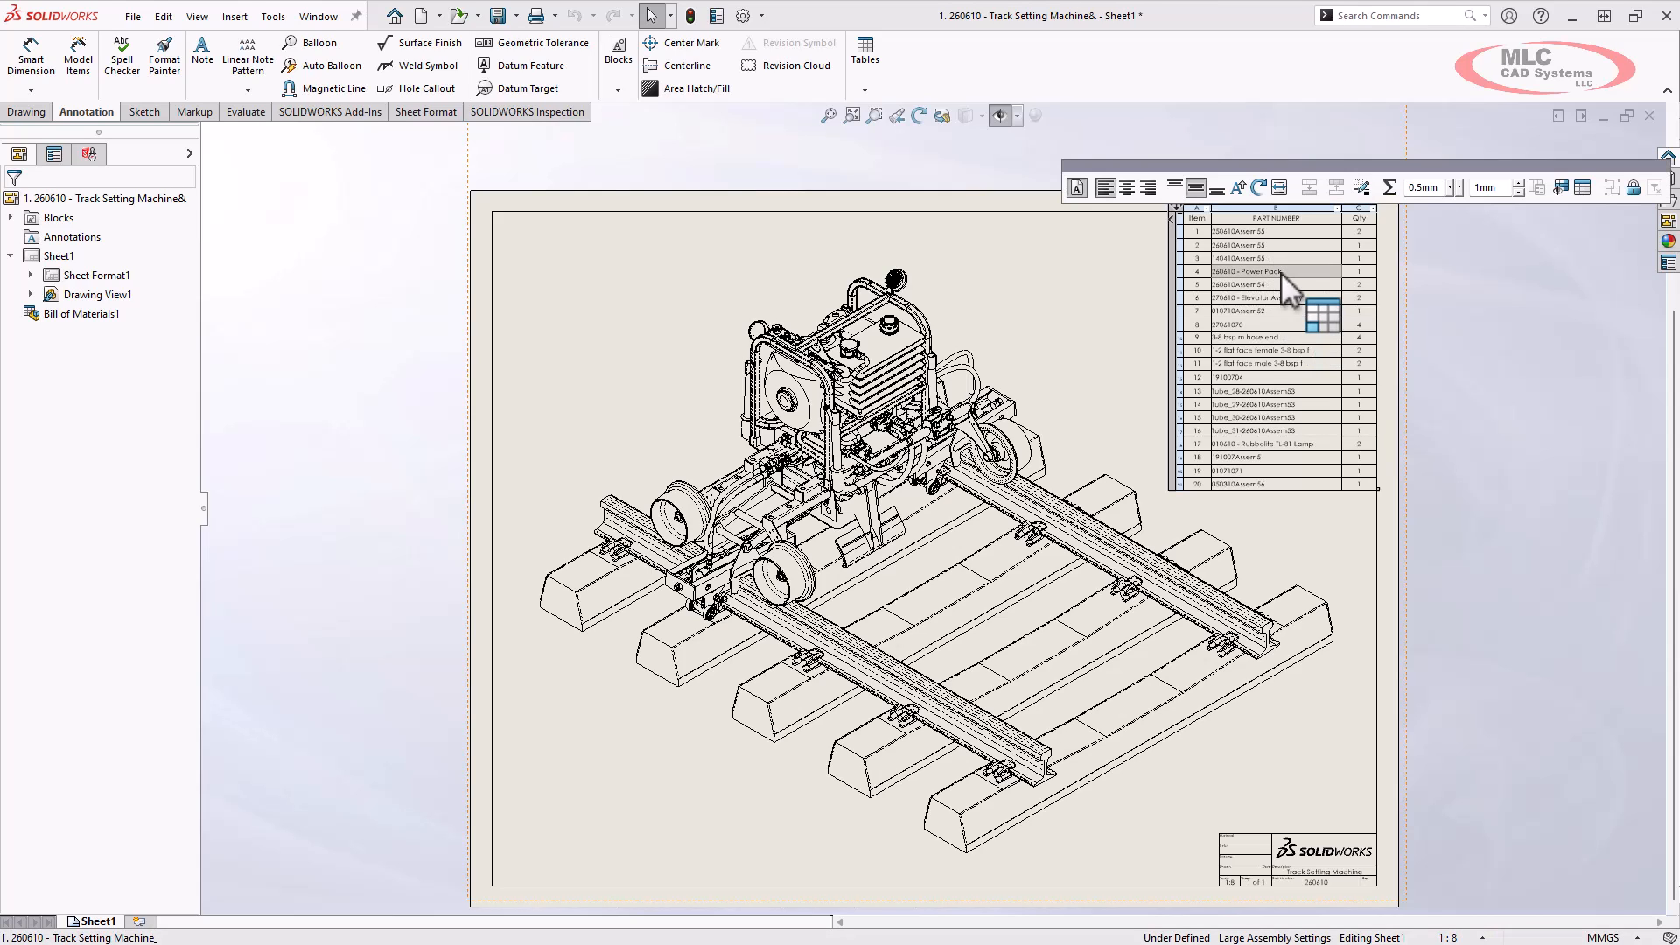
right_click(1281, 273)
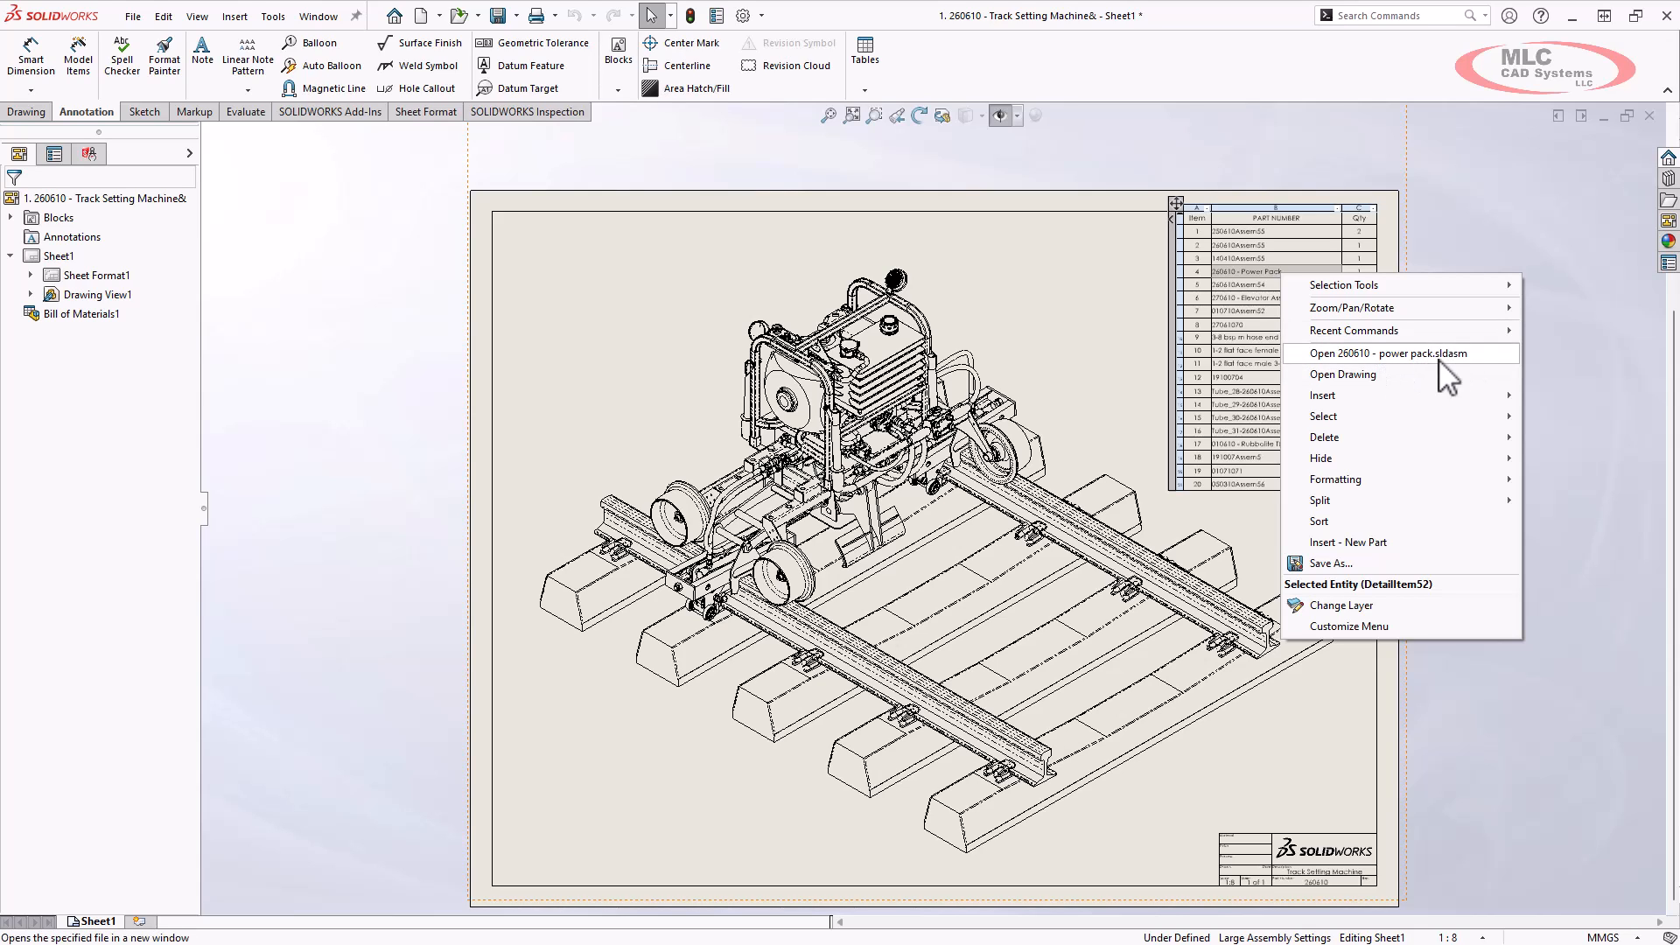
left_click(1362, 376)
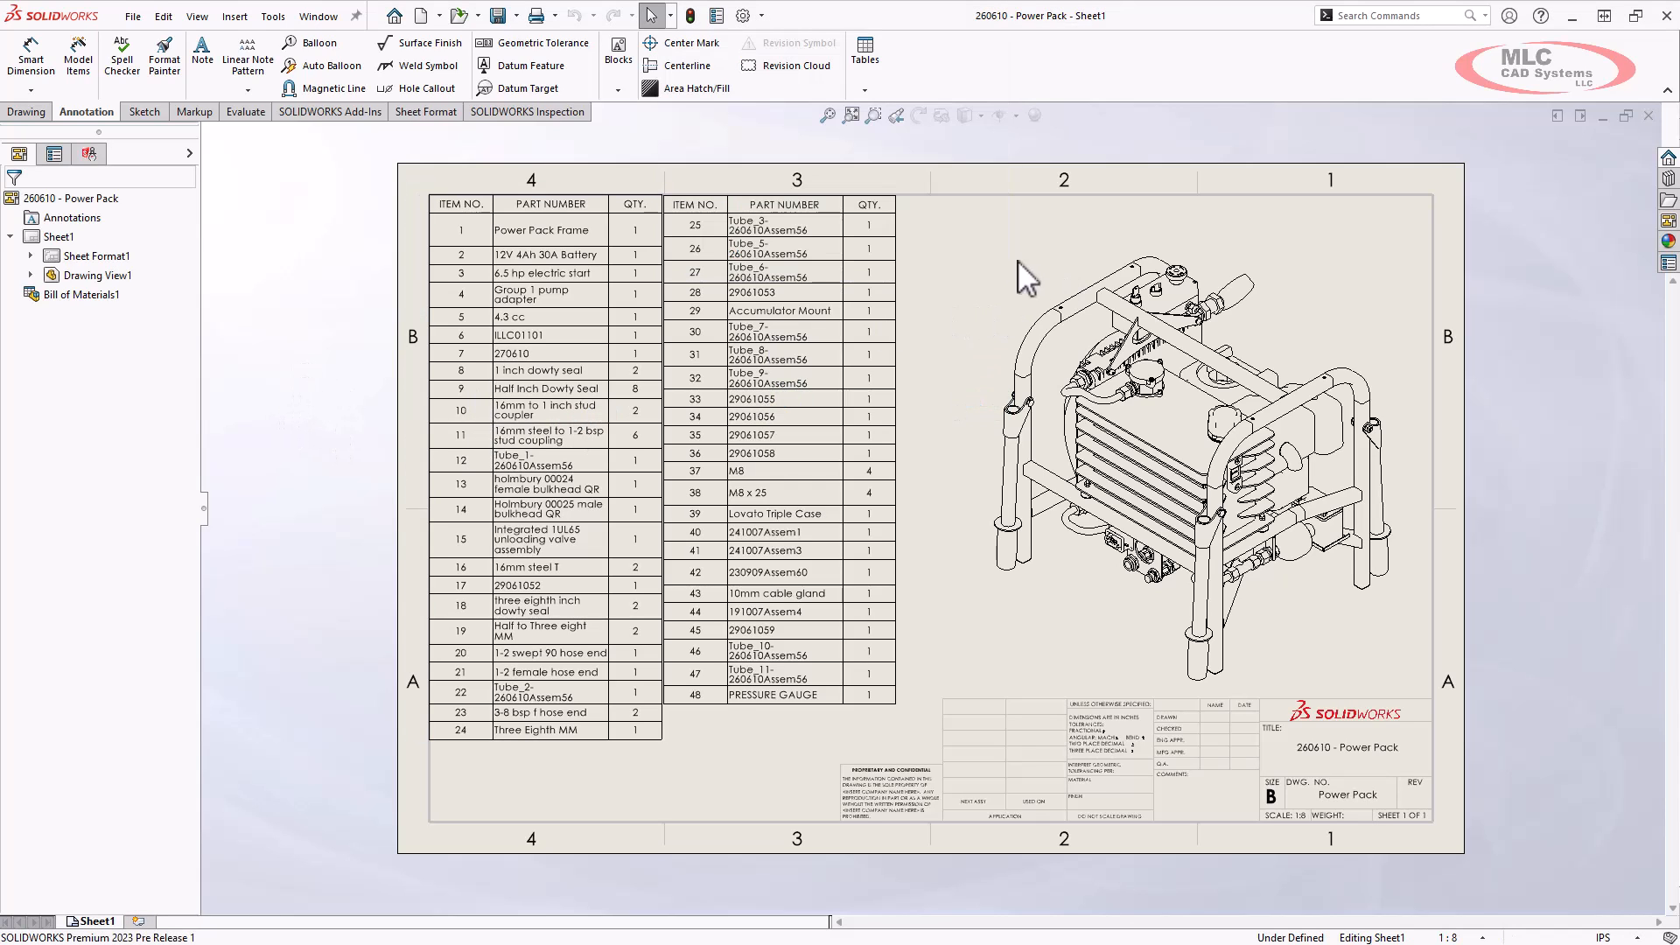
Step: Open the drawing of the Power Pack Frame component listed under Drawing View1 of the Power Pack drawing
left_click(989, 292)
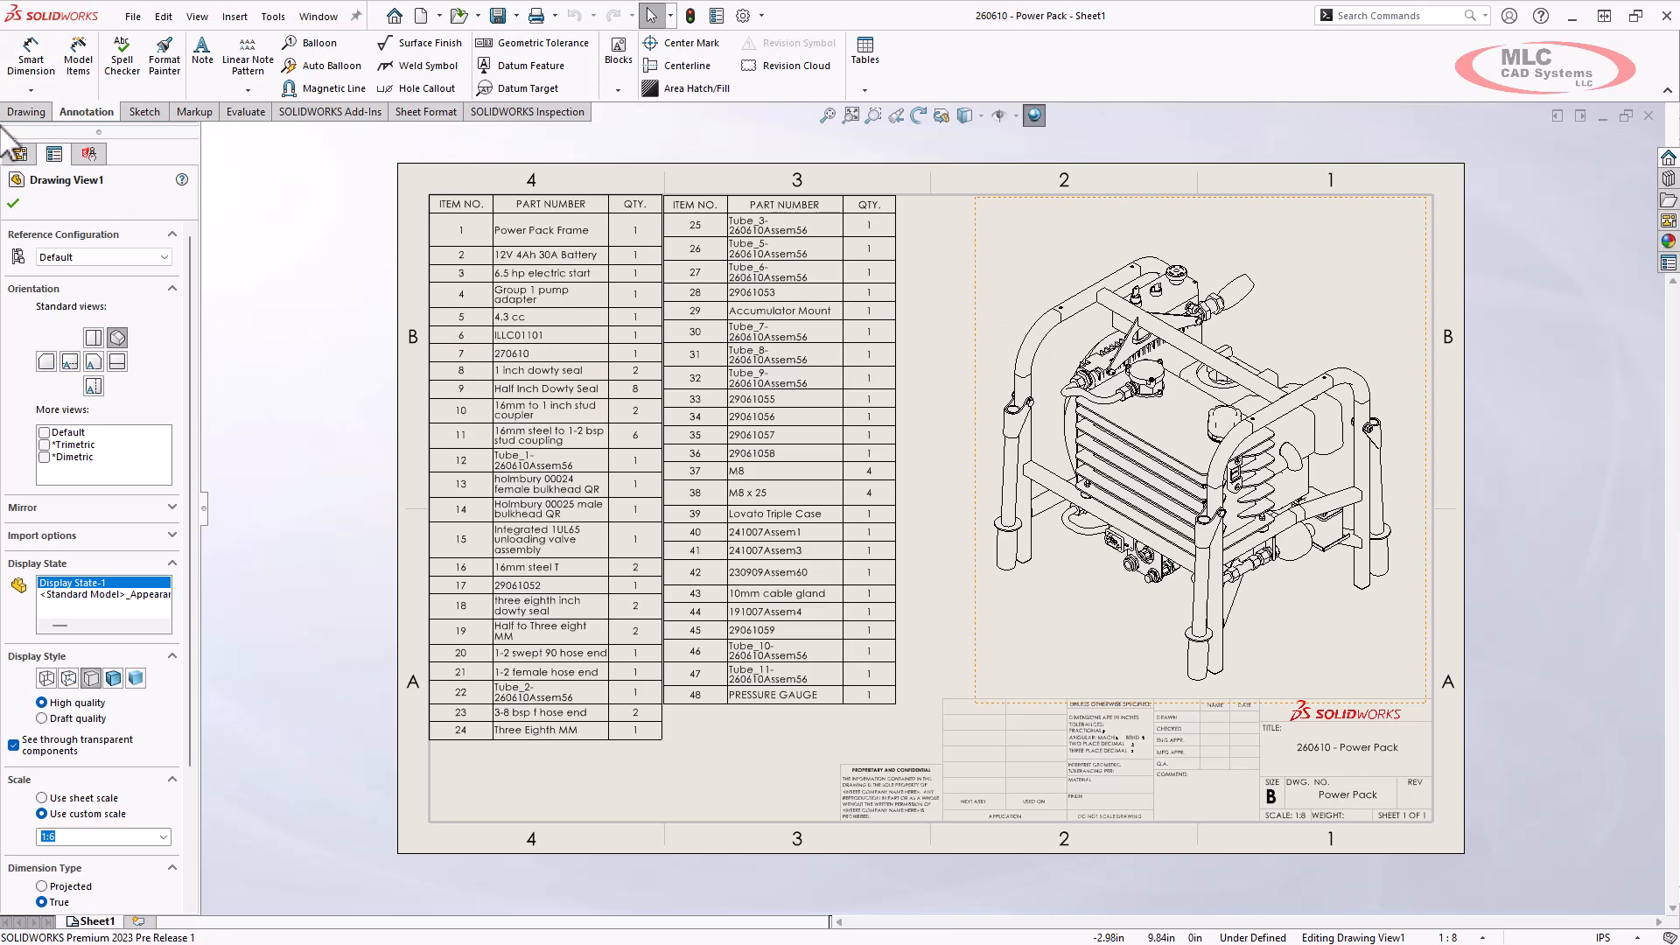
left_click(19, 204)
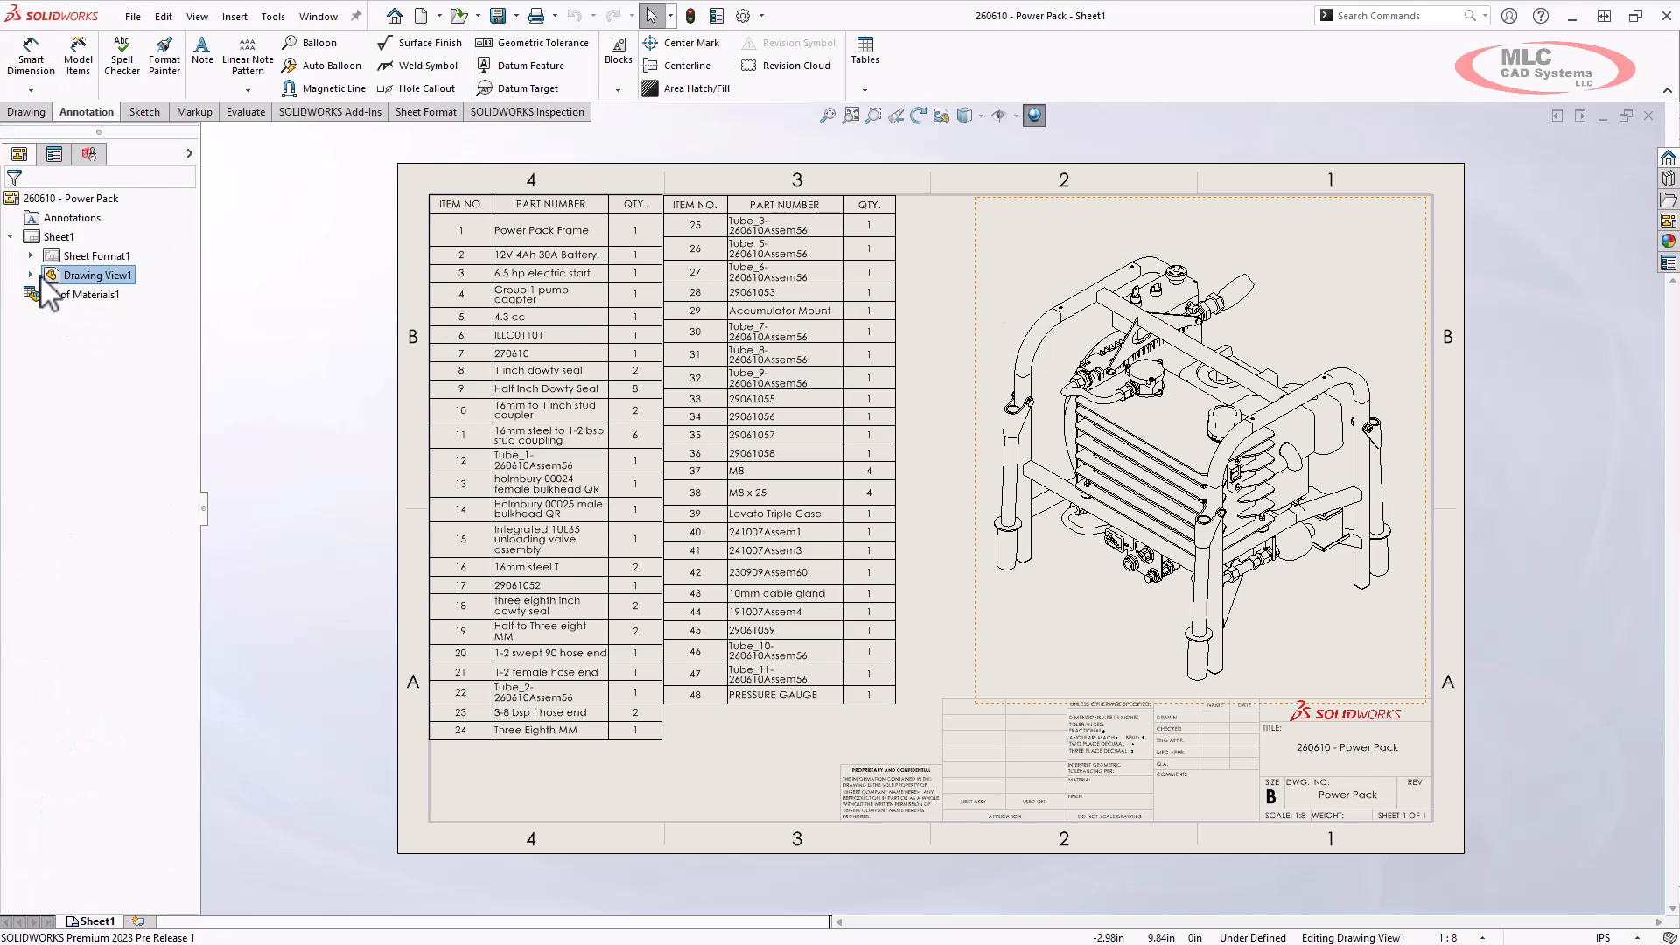
left_click(33, 275)
left_click(52, 294)
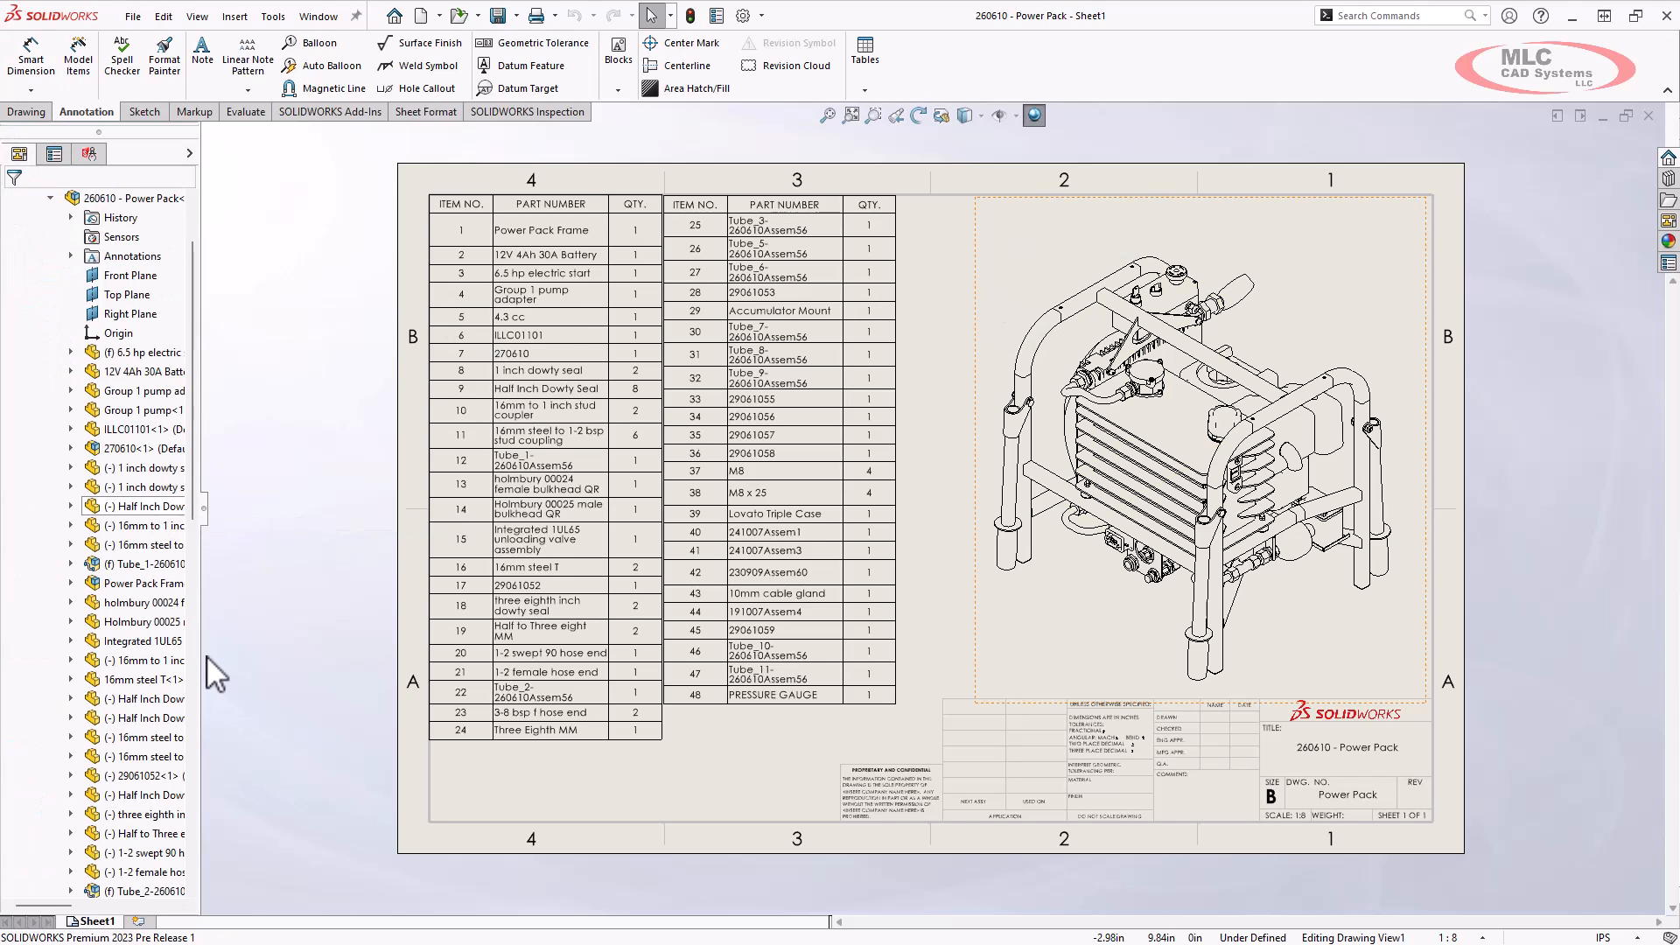
left_click(123, 584)
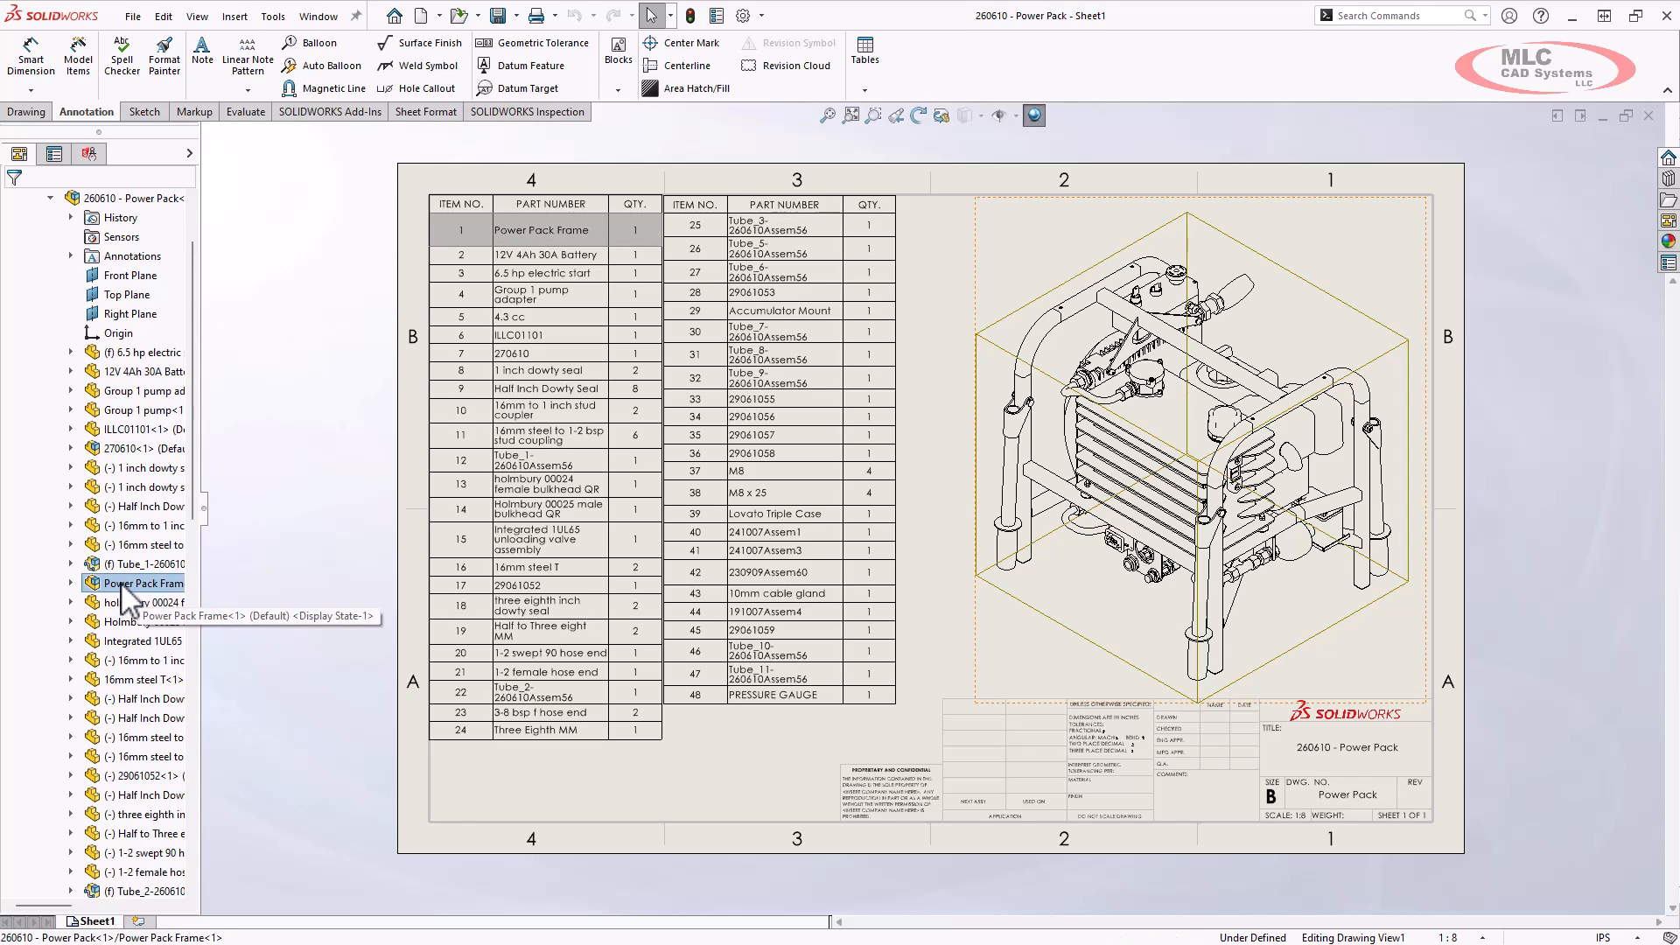
right_click(123, 592)
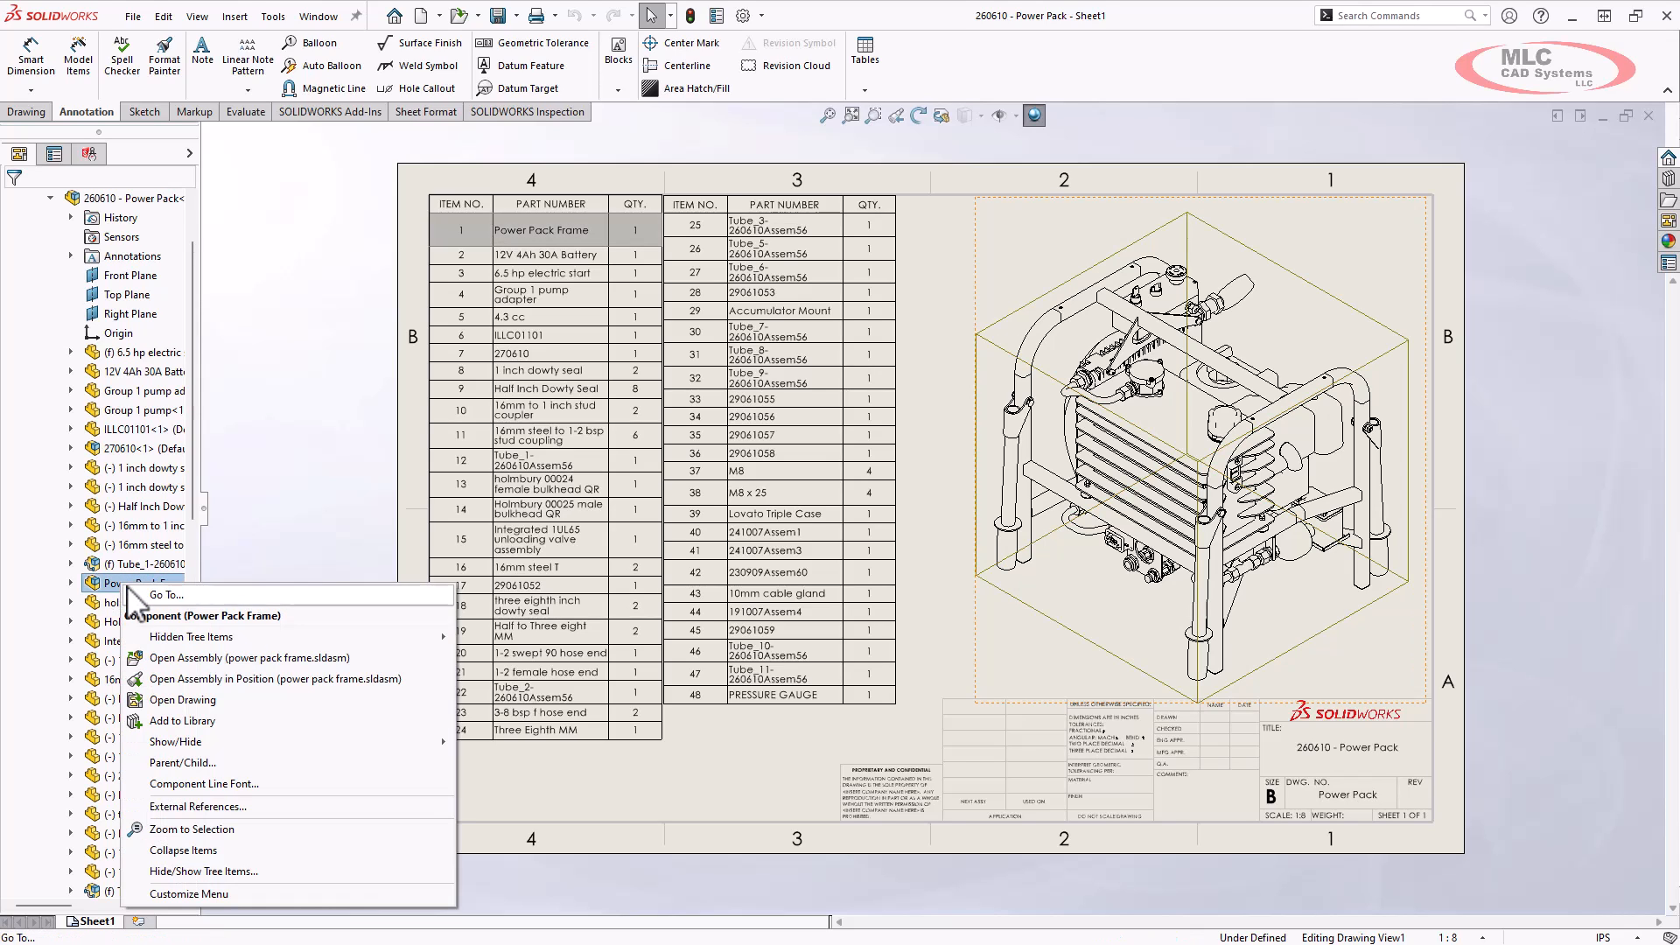
left_click(194, 705)
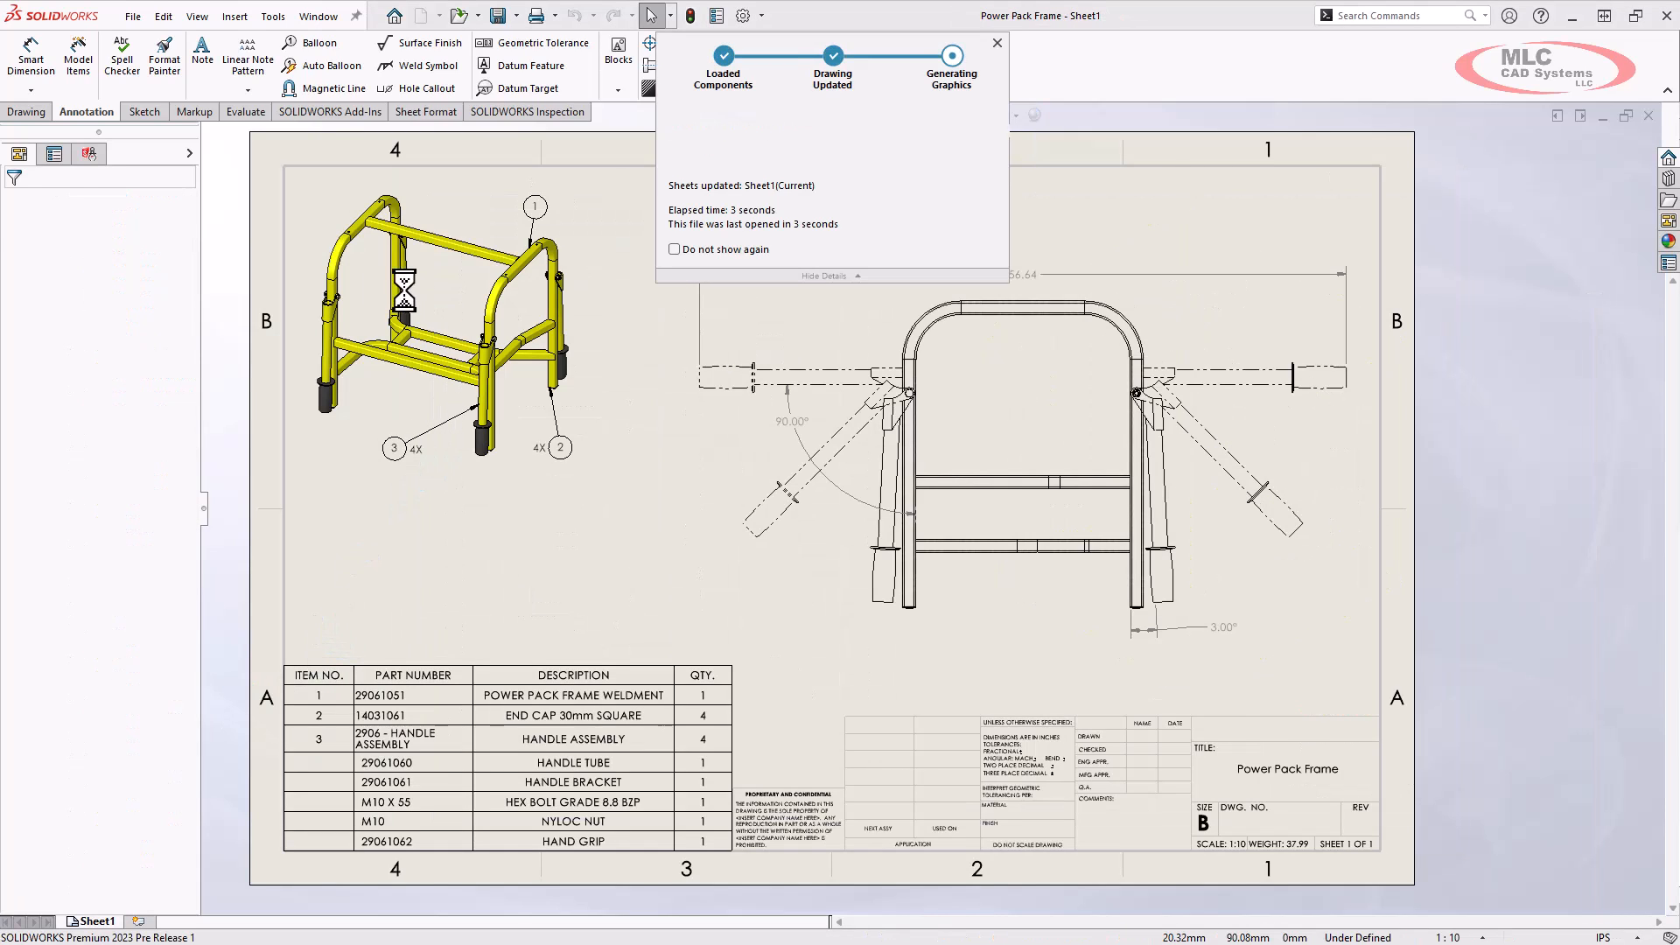
Step: Open the drawing of the frame weldment 29061051 from the shaded trimetric view
left_click(343, 265)
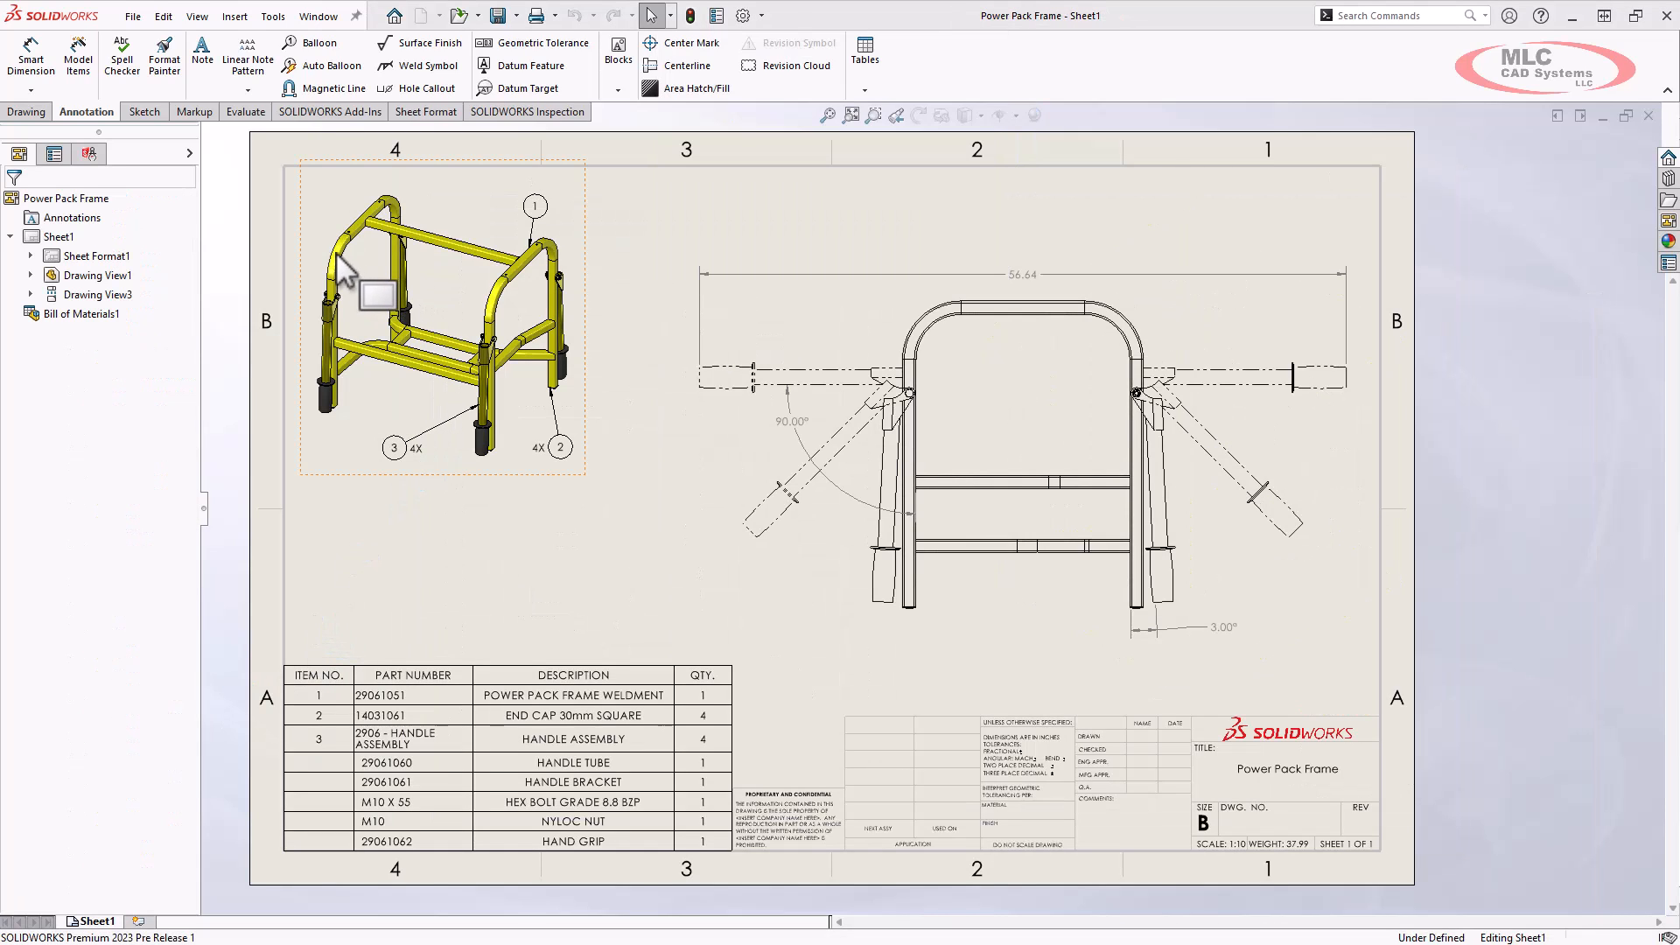
right_click(343, 266)
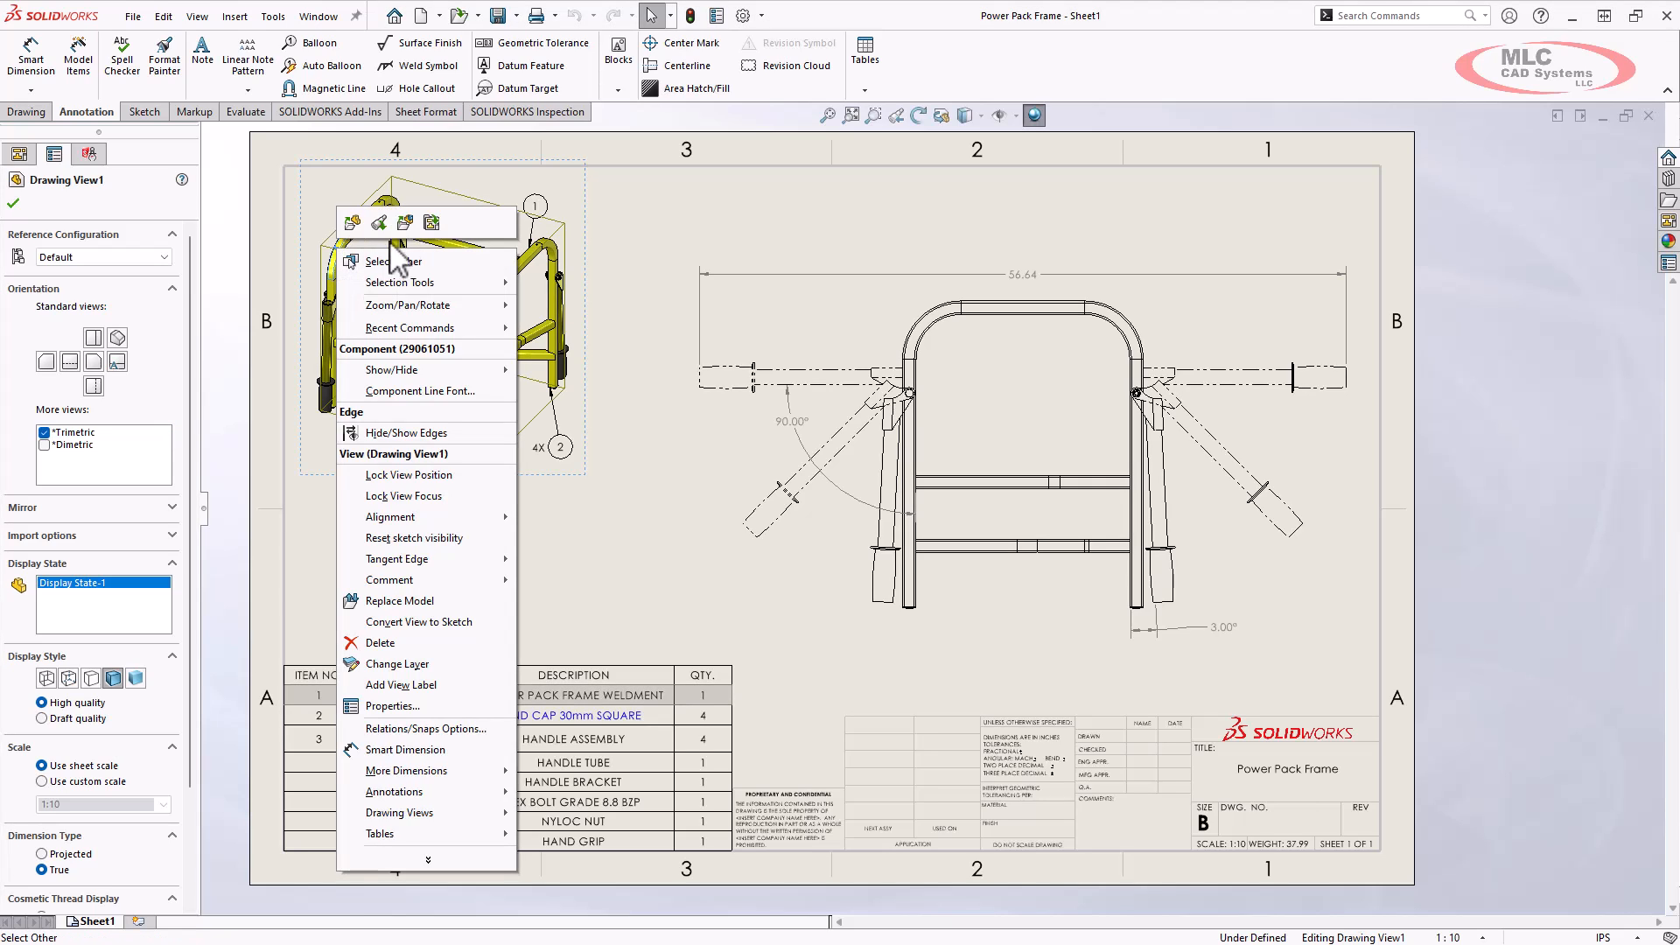
left_click(433, 223)
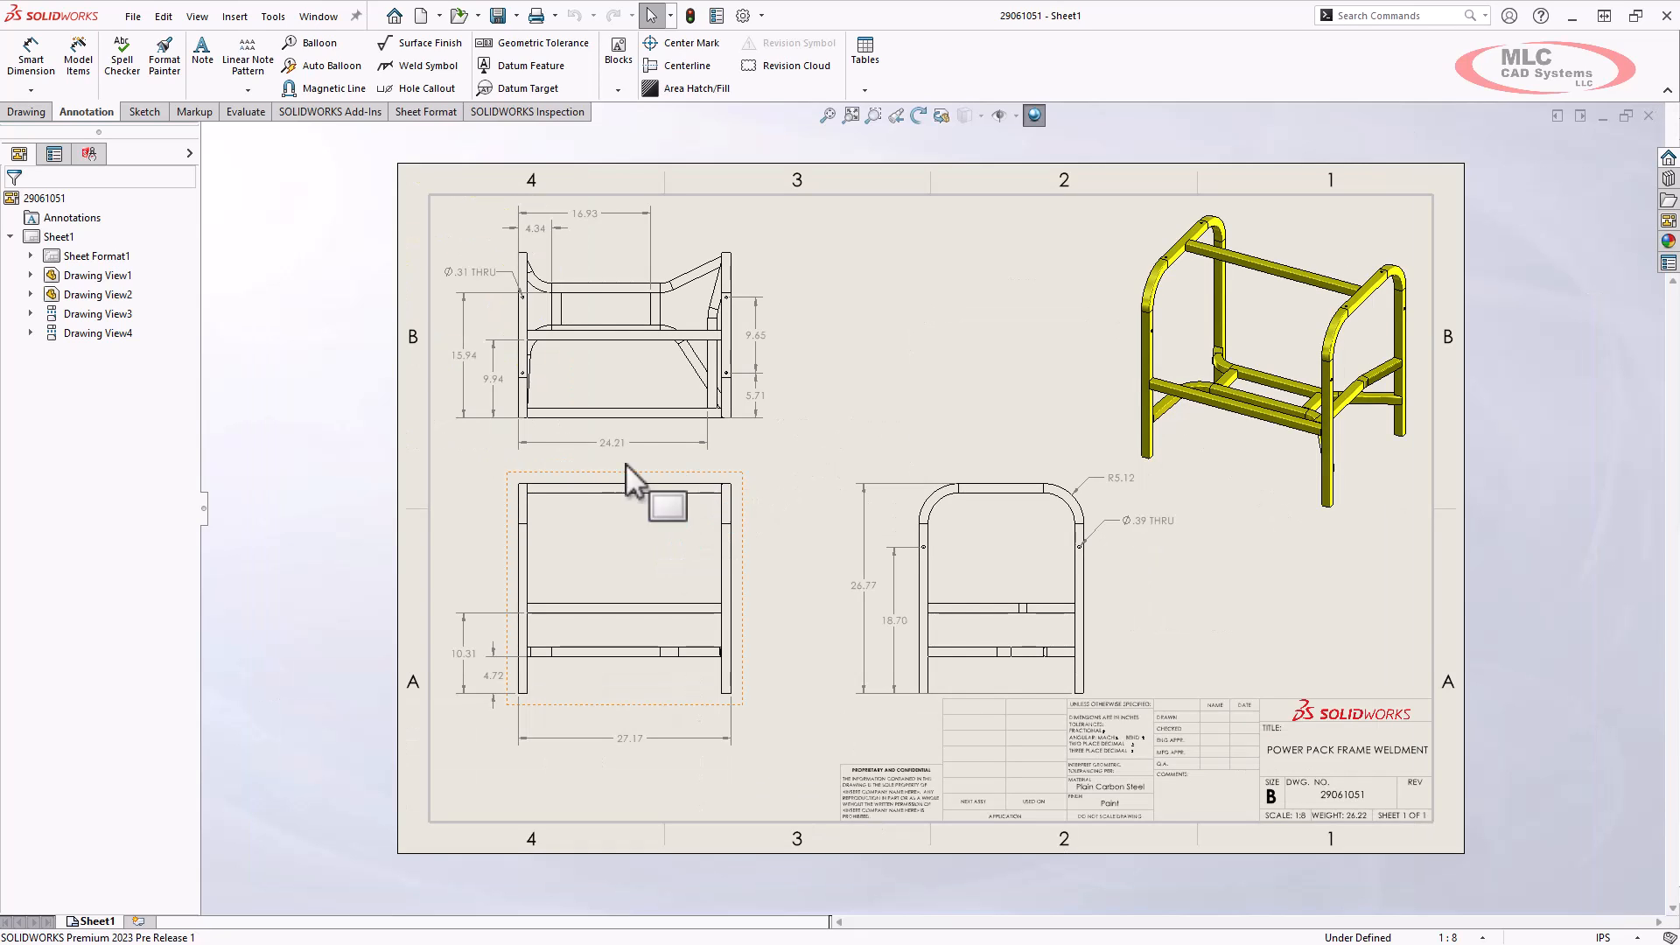
Step: Tile all open drawing windows vertically and centre the sheets in the Power Pack Frame and 29061051 windows
left_click(318, 16)
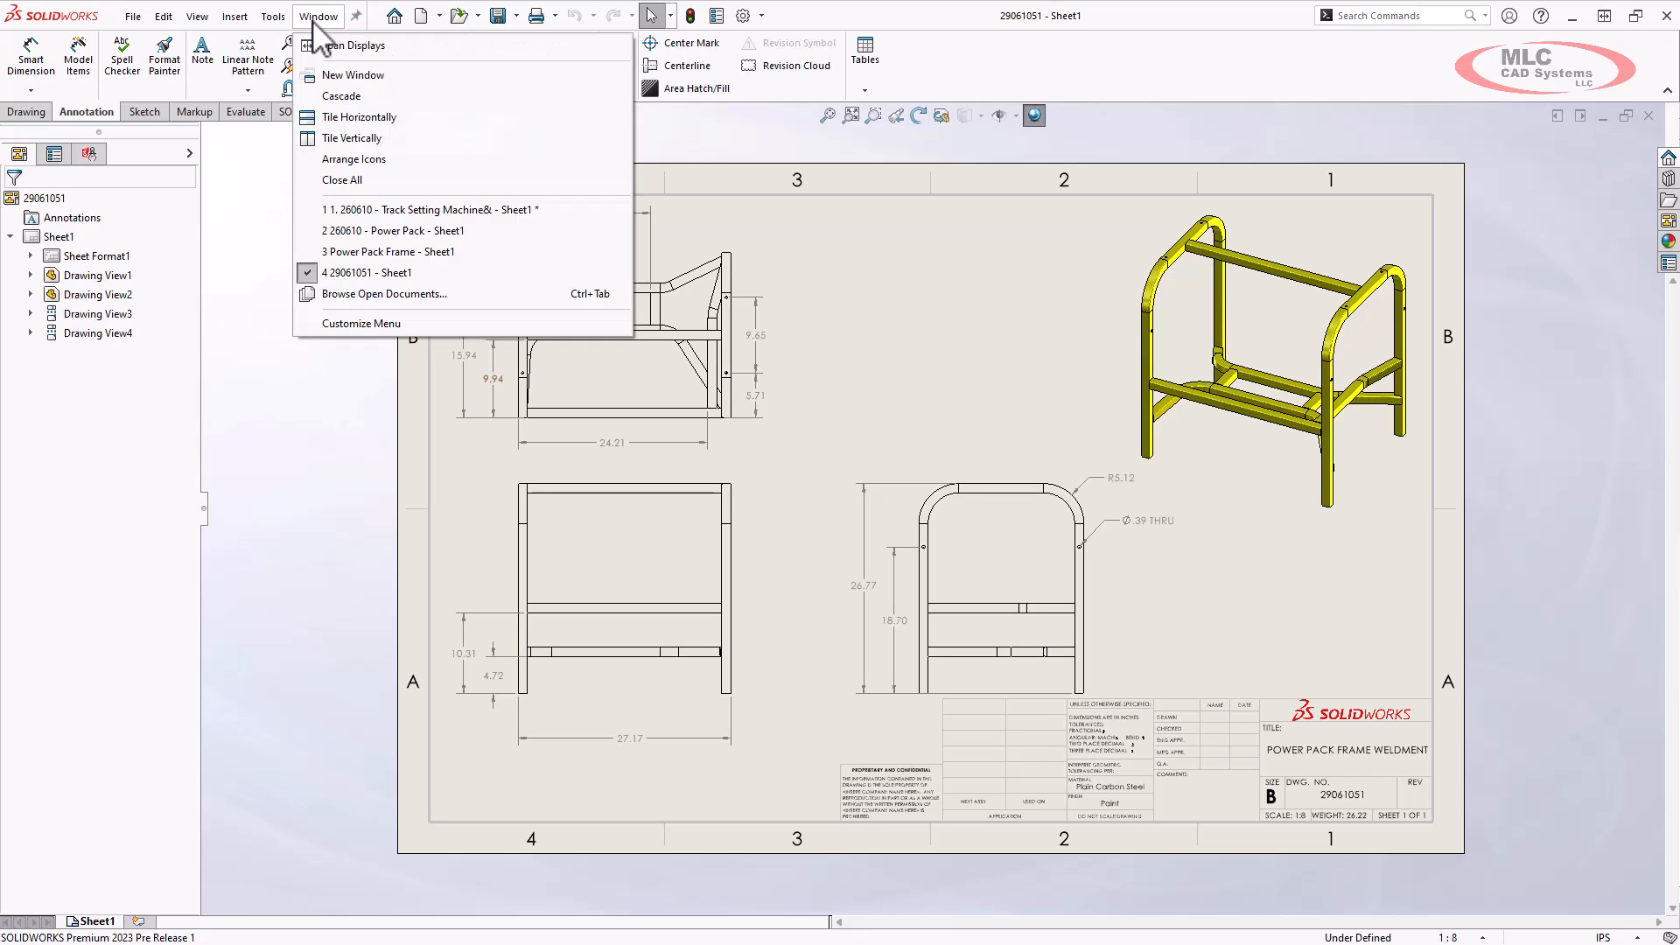
left_click(355, 138)
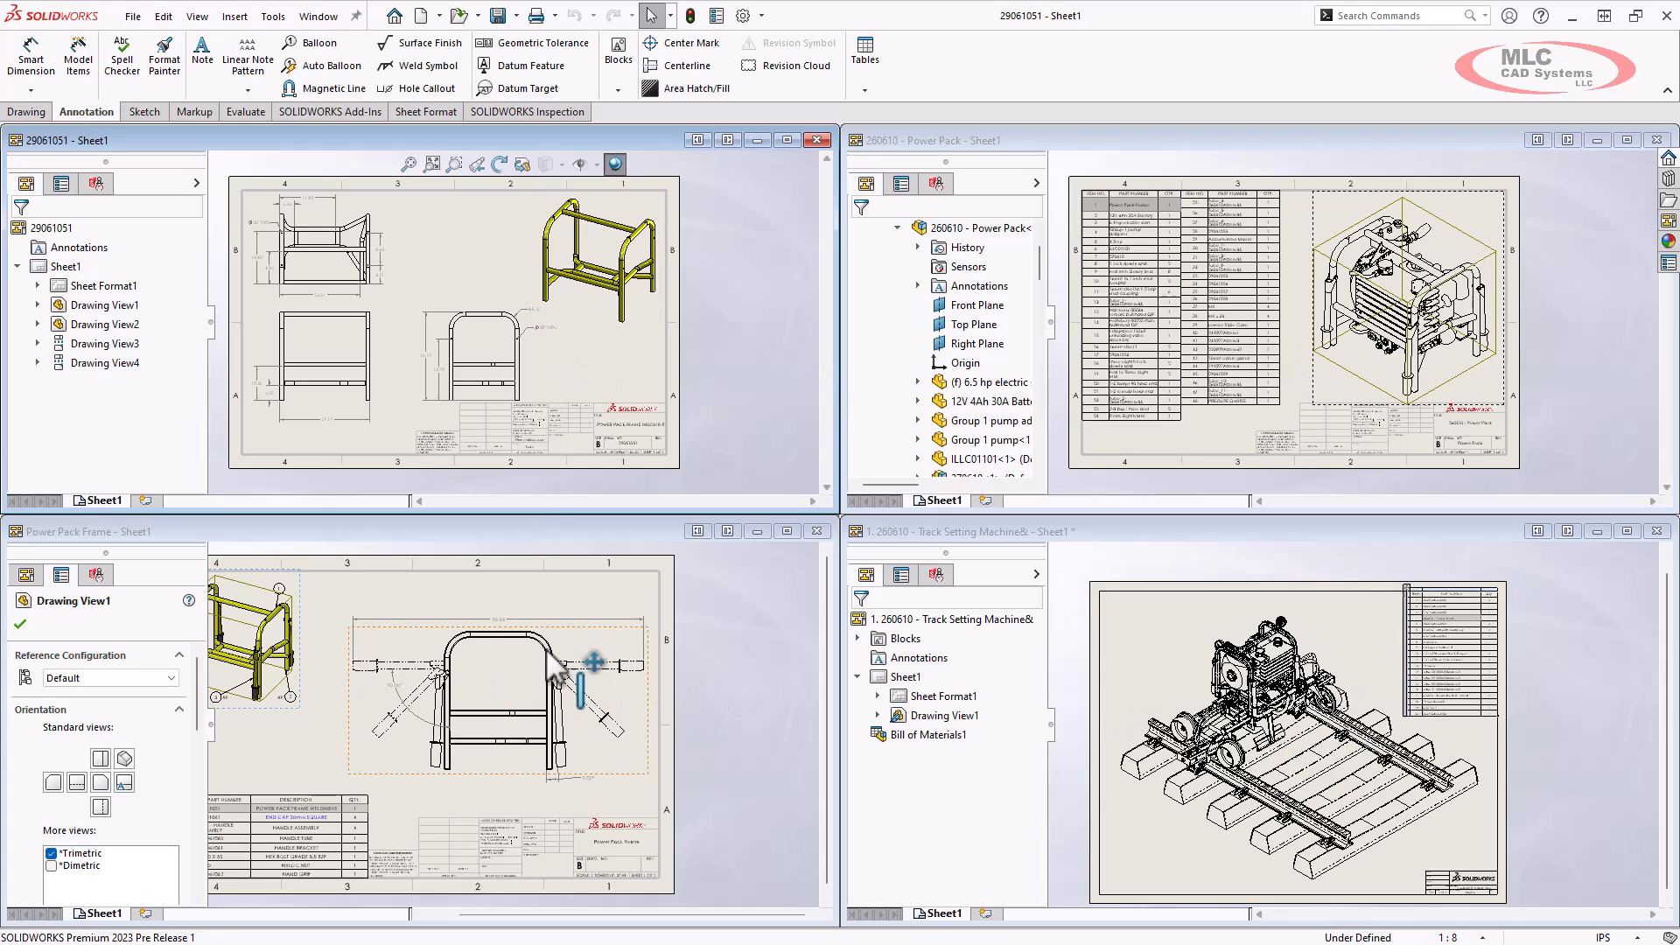
middle_click_drag(527, 606, 623, 601)
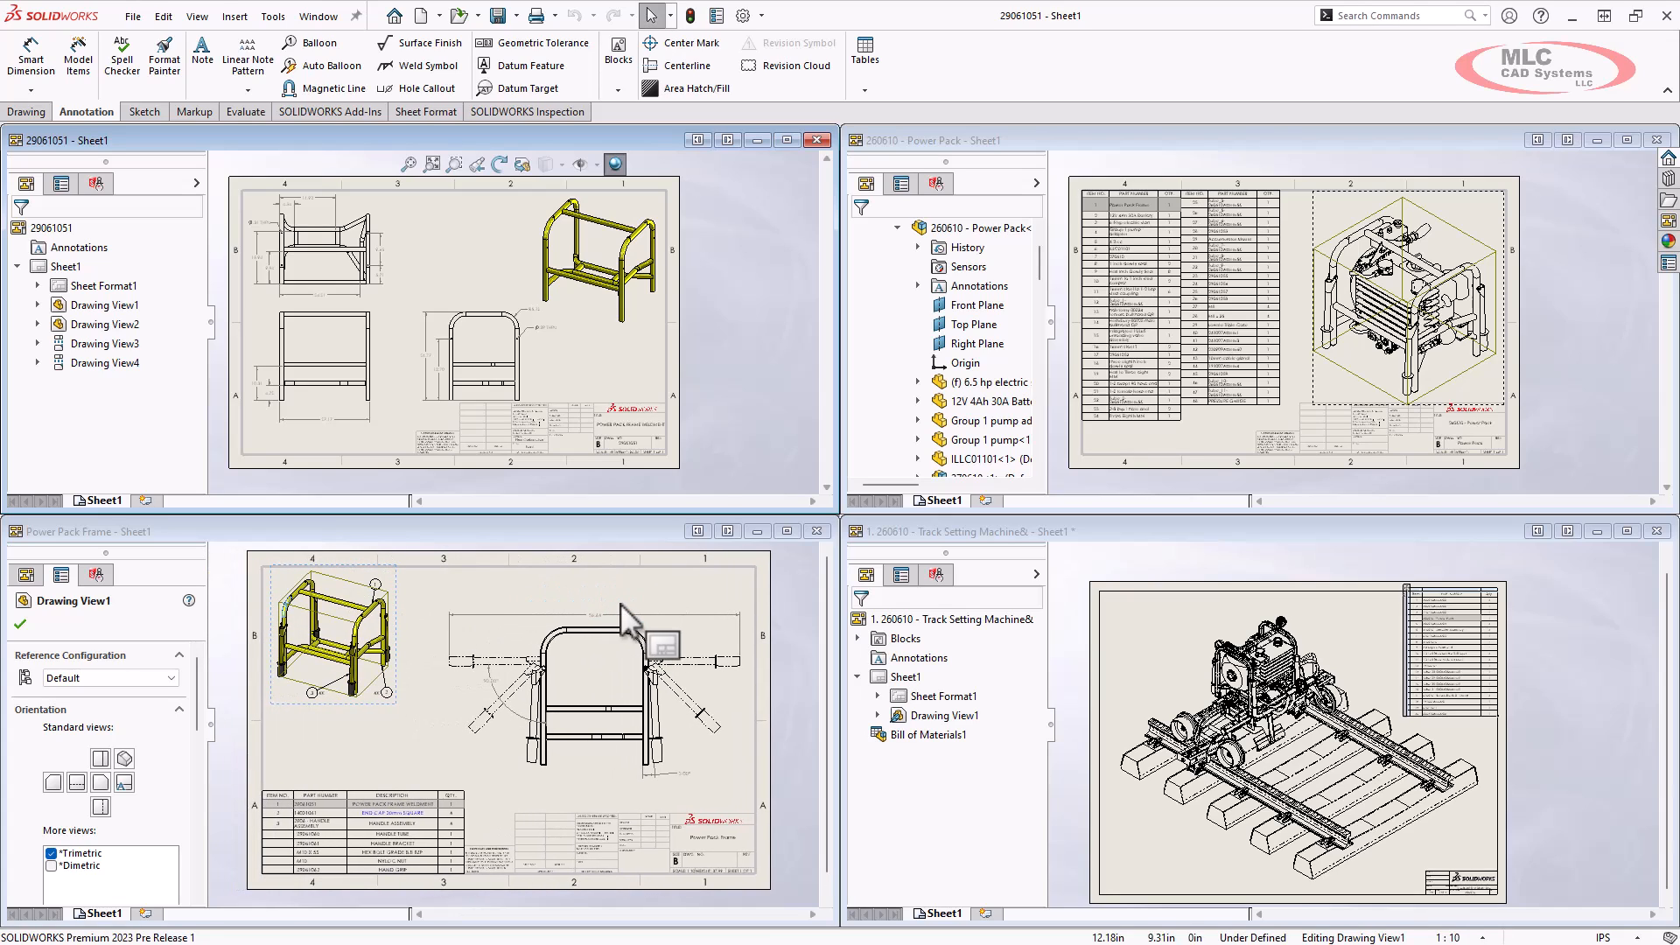
middle_click_drag(679, 429, 727, 426)
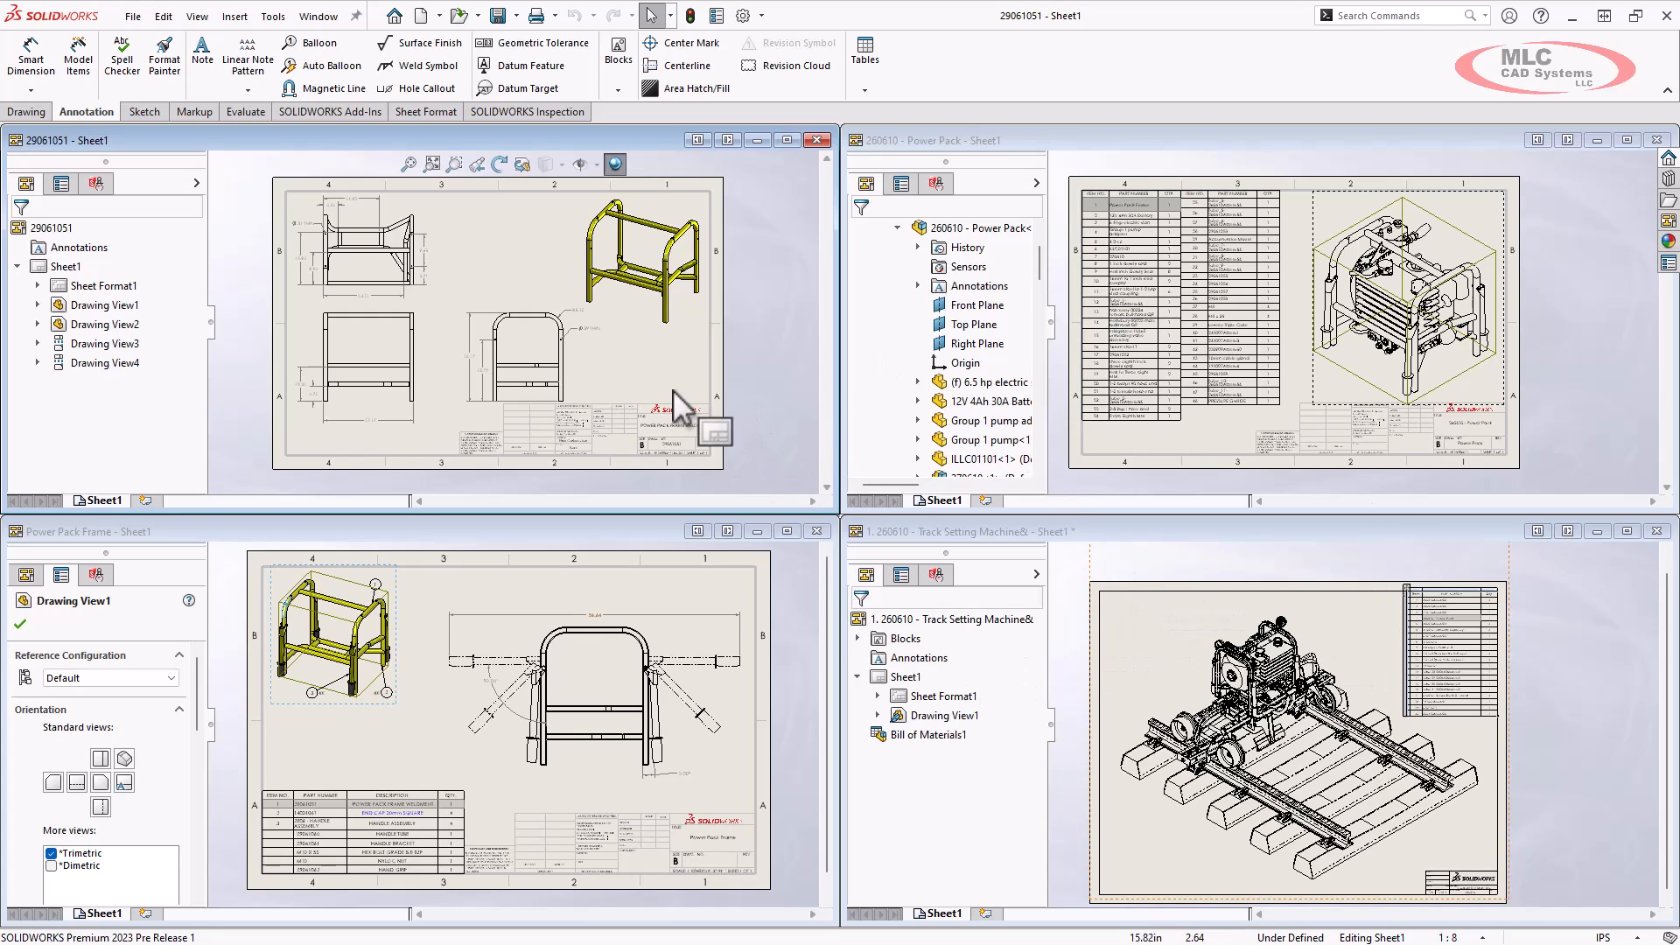
Step: Close all open drawing windows at once
left_click(317, 16)
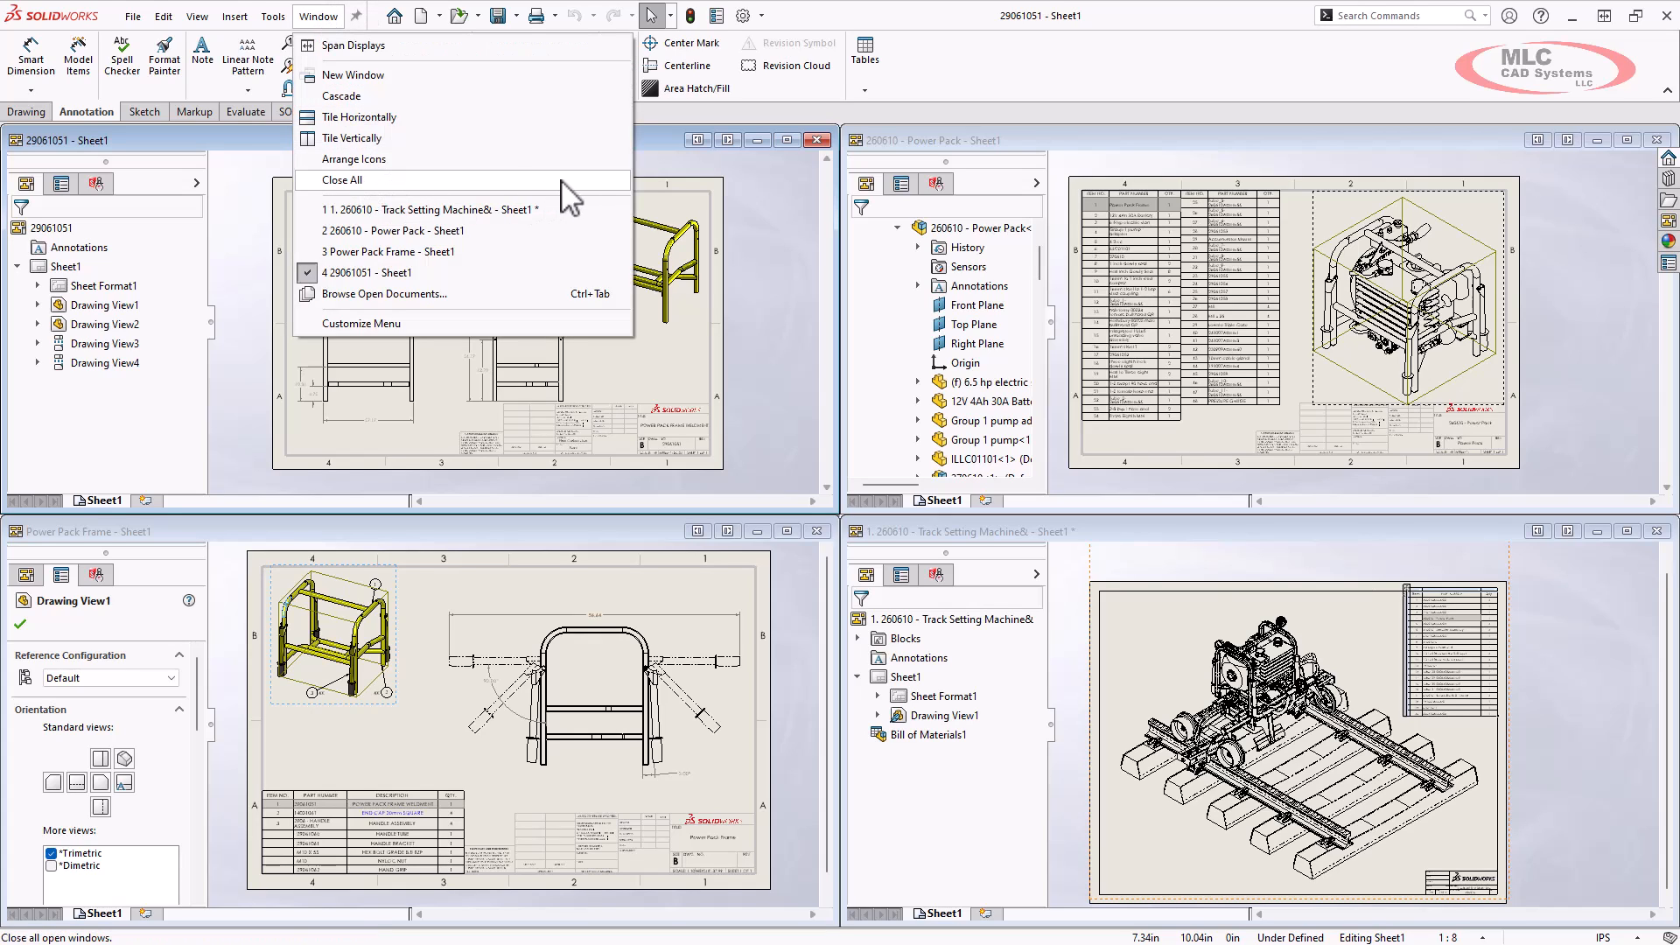
left_click(365, 178)
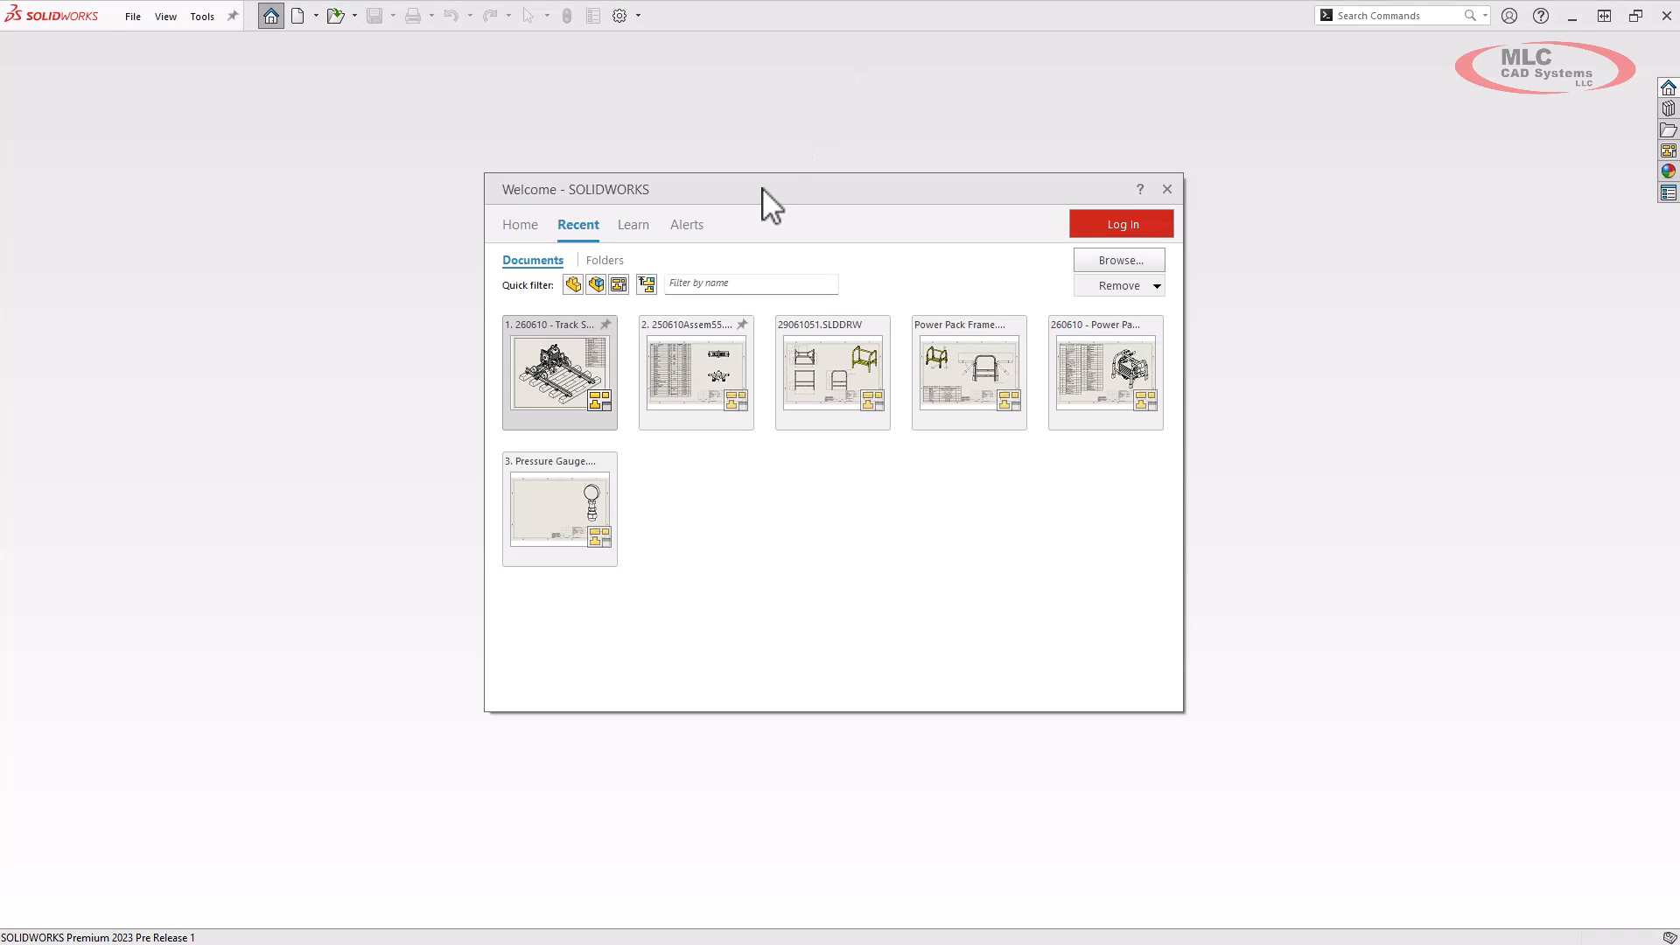
Step: Open the recent drawing 2. 250610Assem55 and activate the bill of materials on Sheet1 to examine its modified cells
left_click(698, 360)
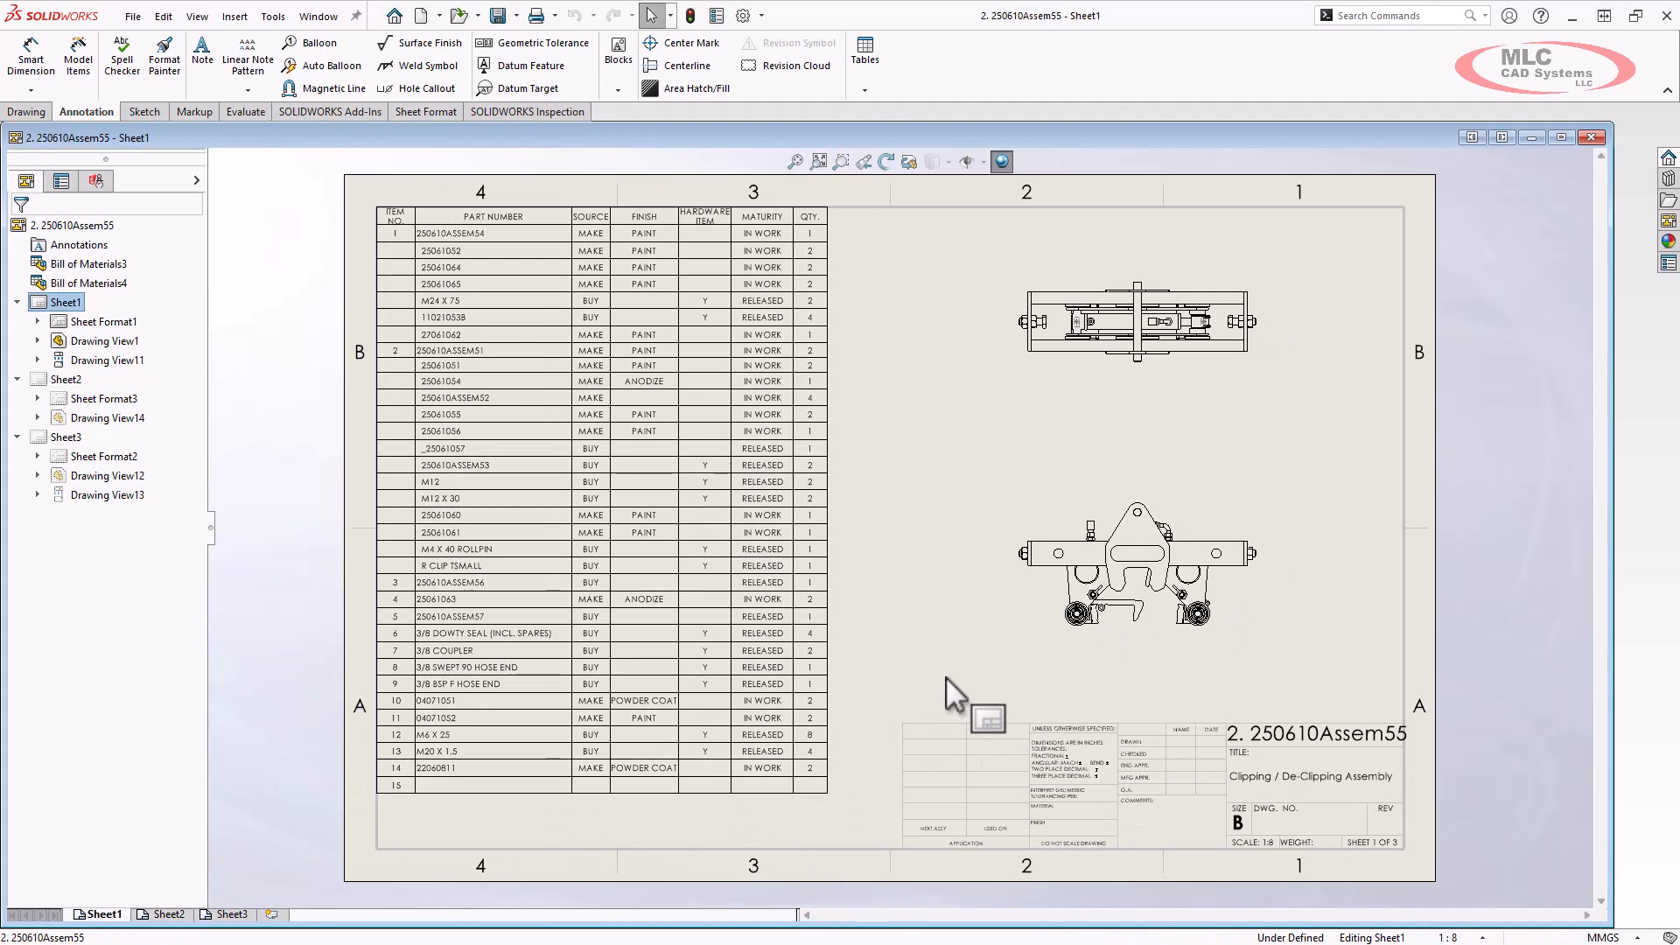
left_click(730, 618)
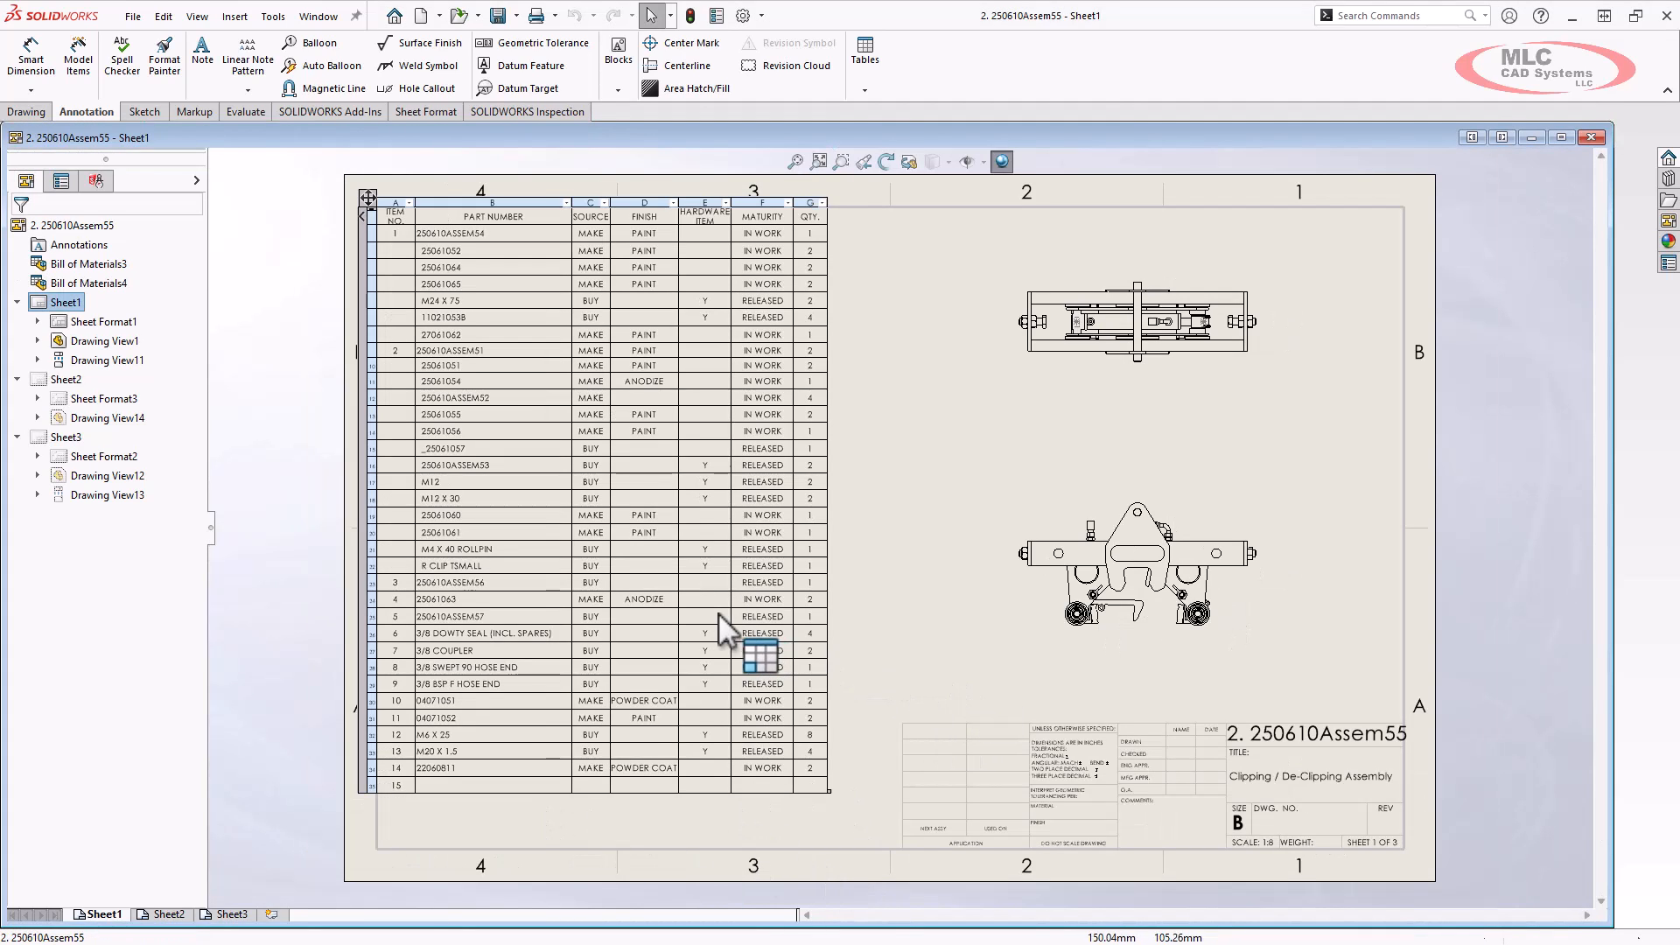
scroll(548, 727, "down", 2)
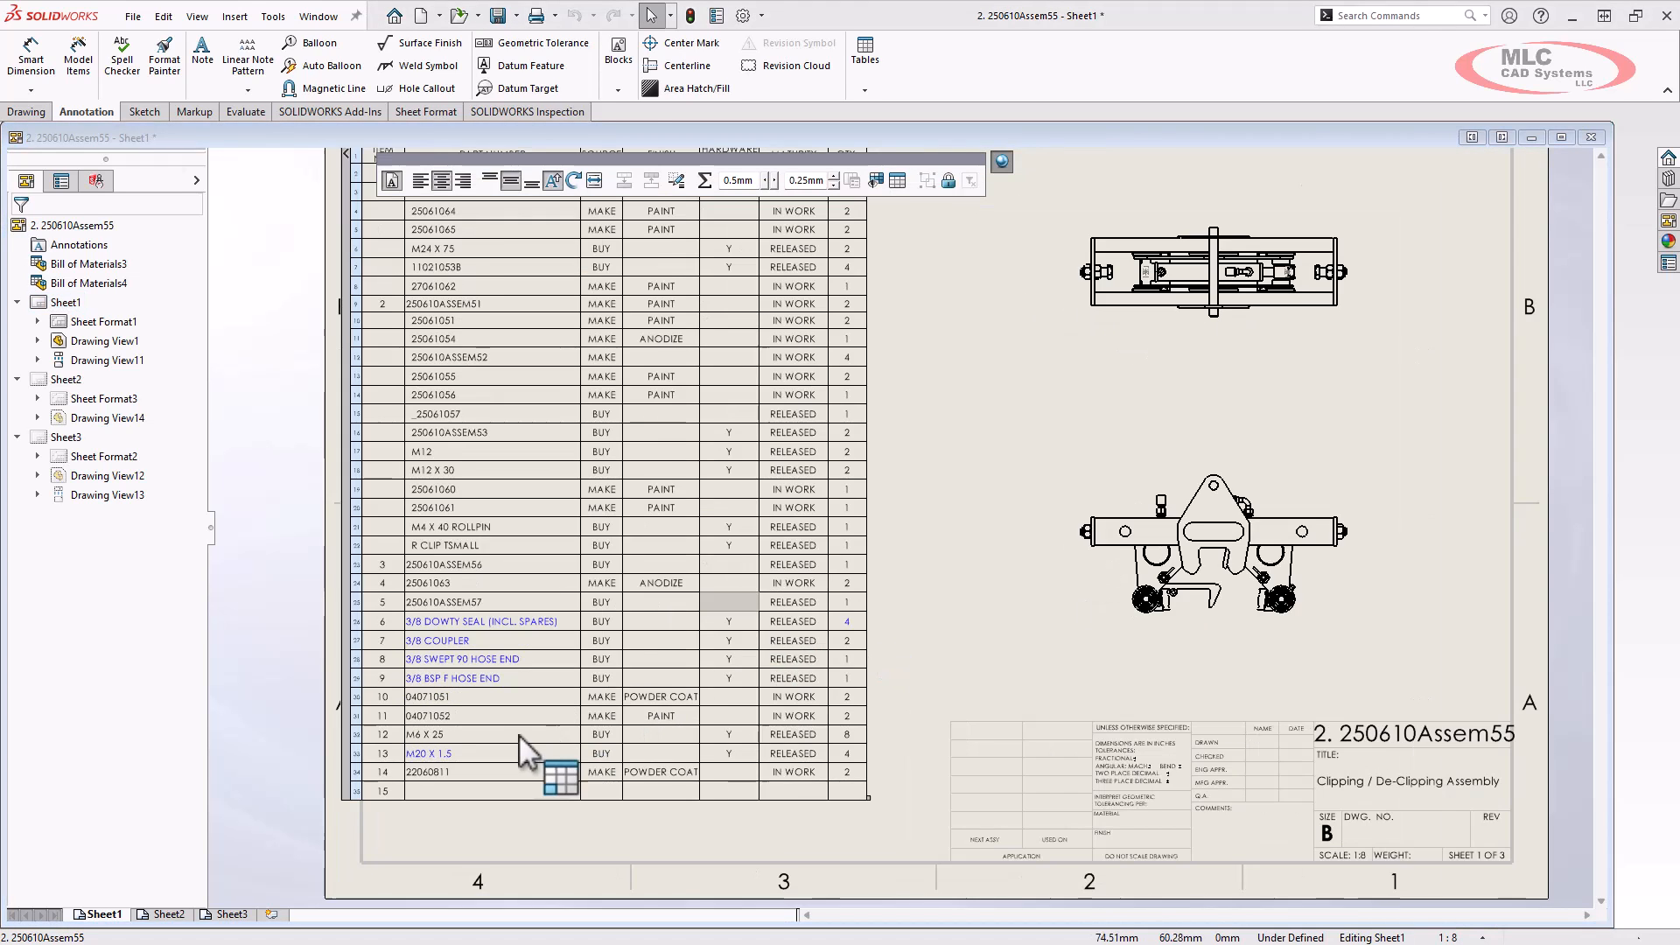
scroll(637, 697, "down", 1)
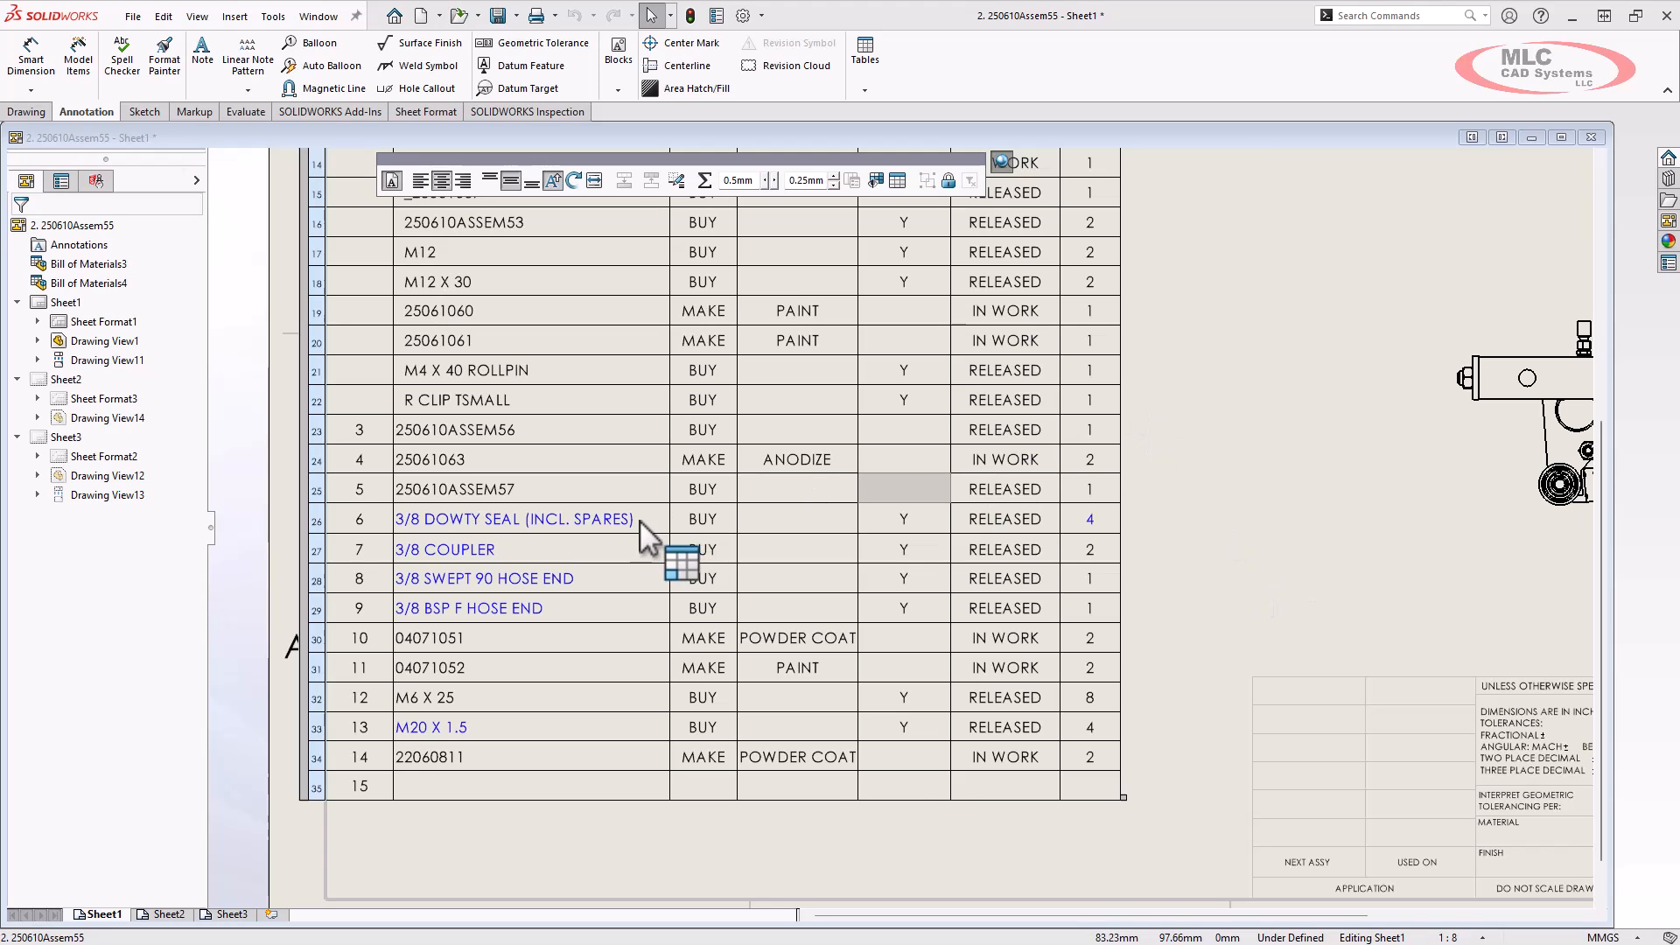
Step: Set the system color for Drawings, Modified Cells (BOM) to red (255, 0, 6)
left_click(743, 15)
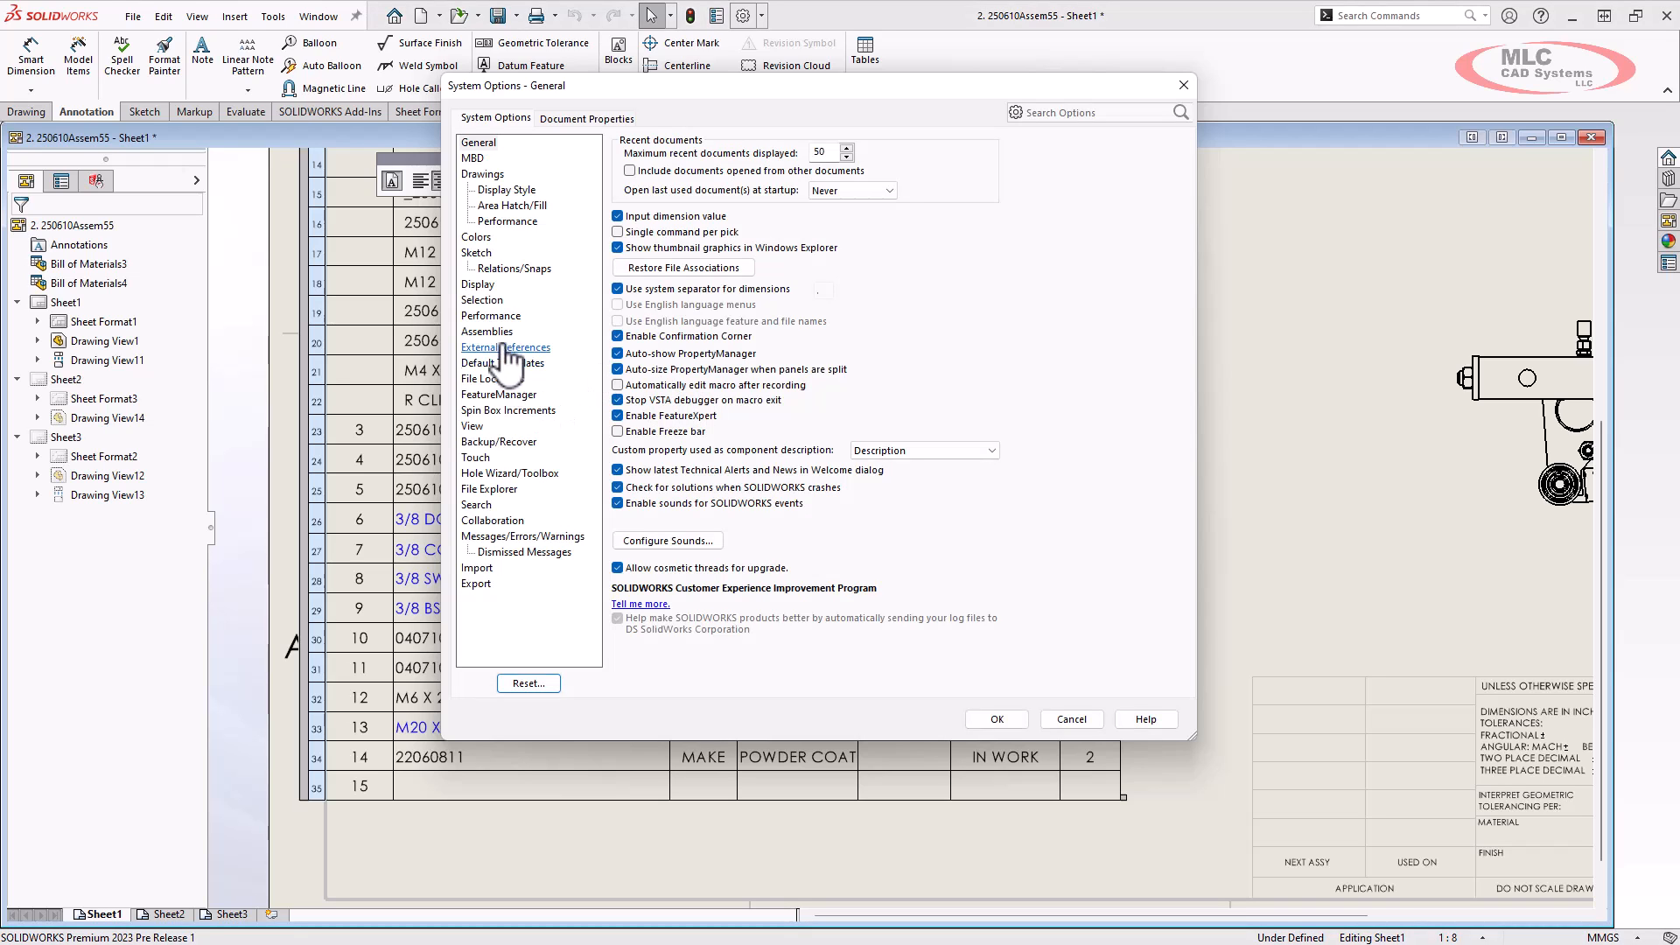
left_click(477, 237)
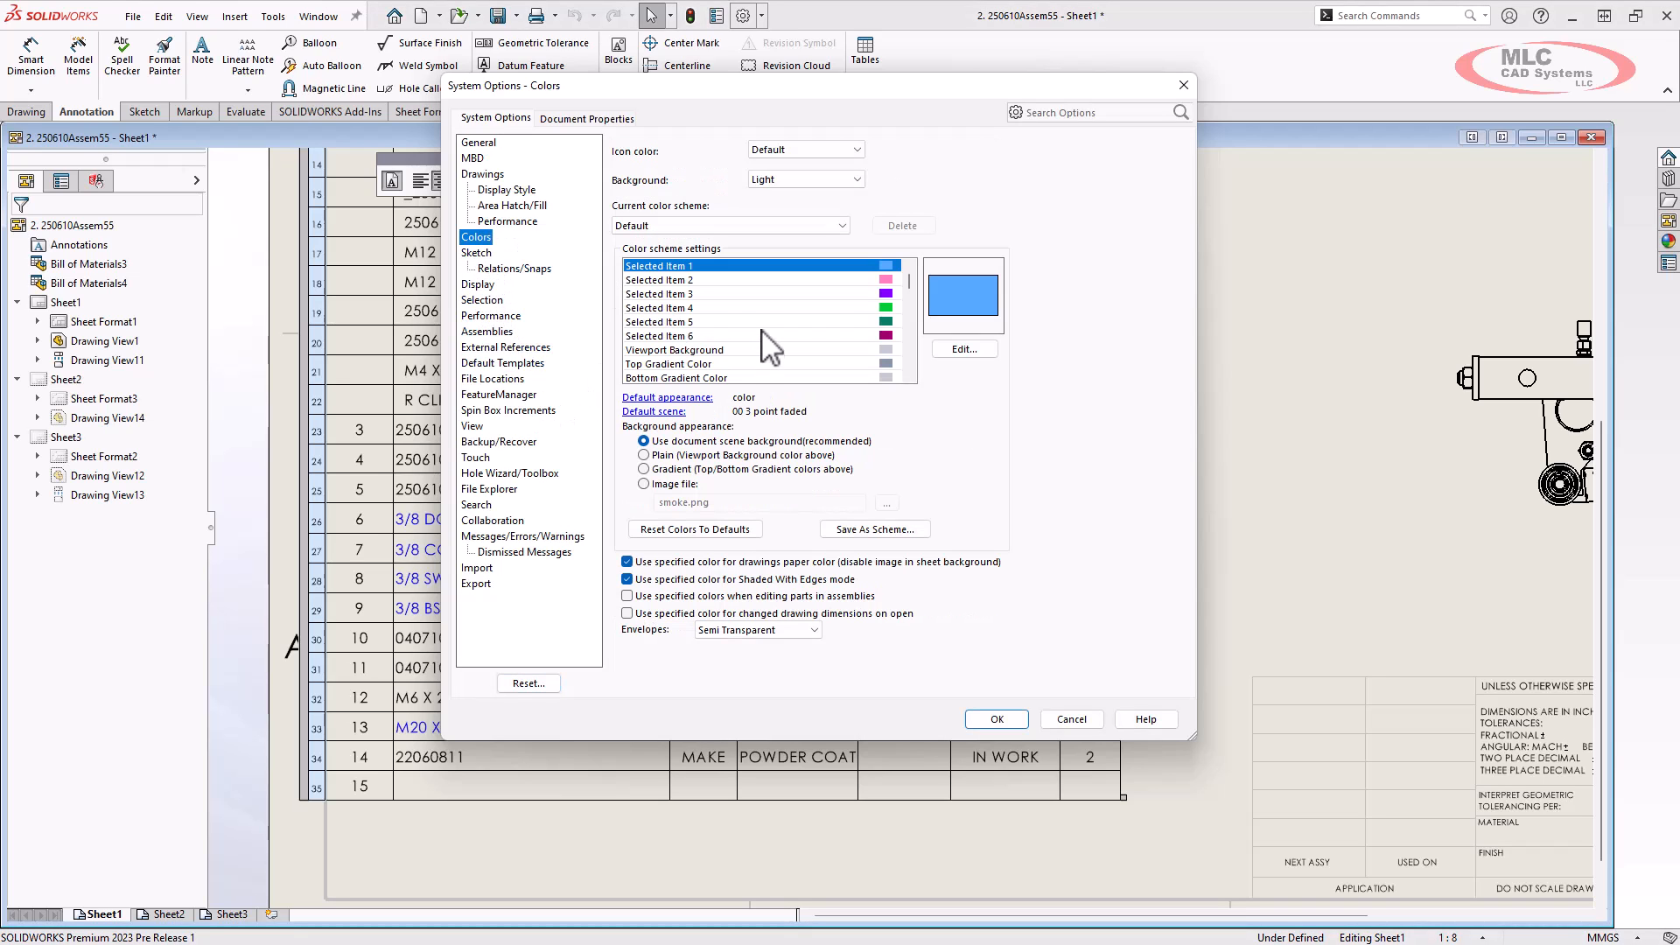
scroll(768, 343, "down", 5)
scroll(770, 345, "down", 4)
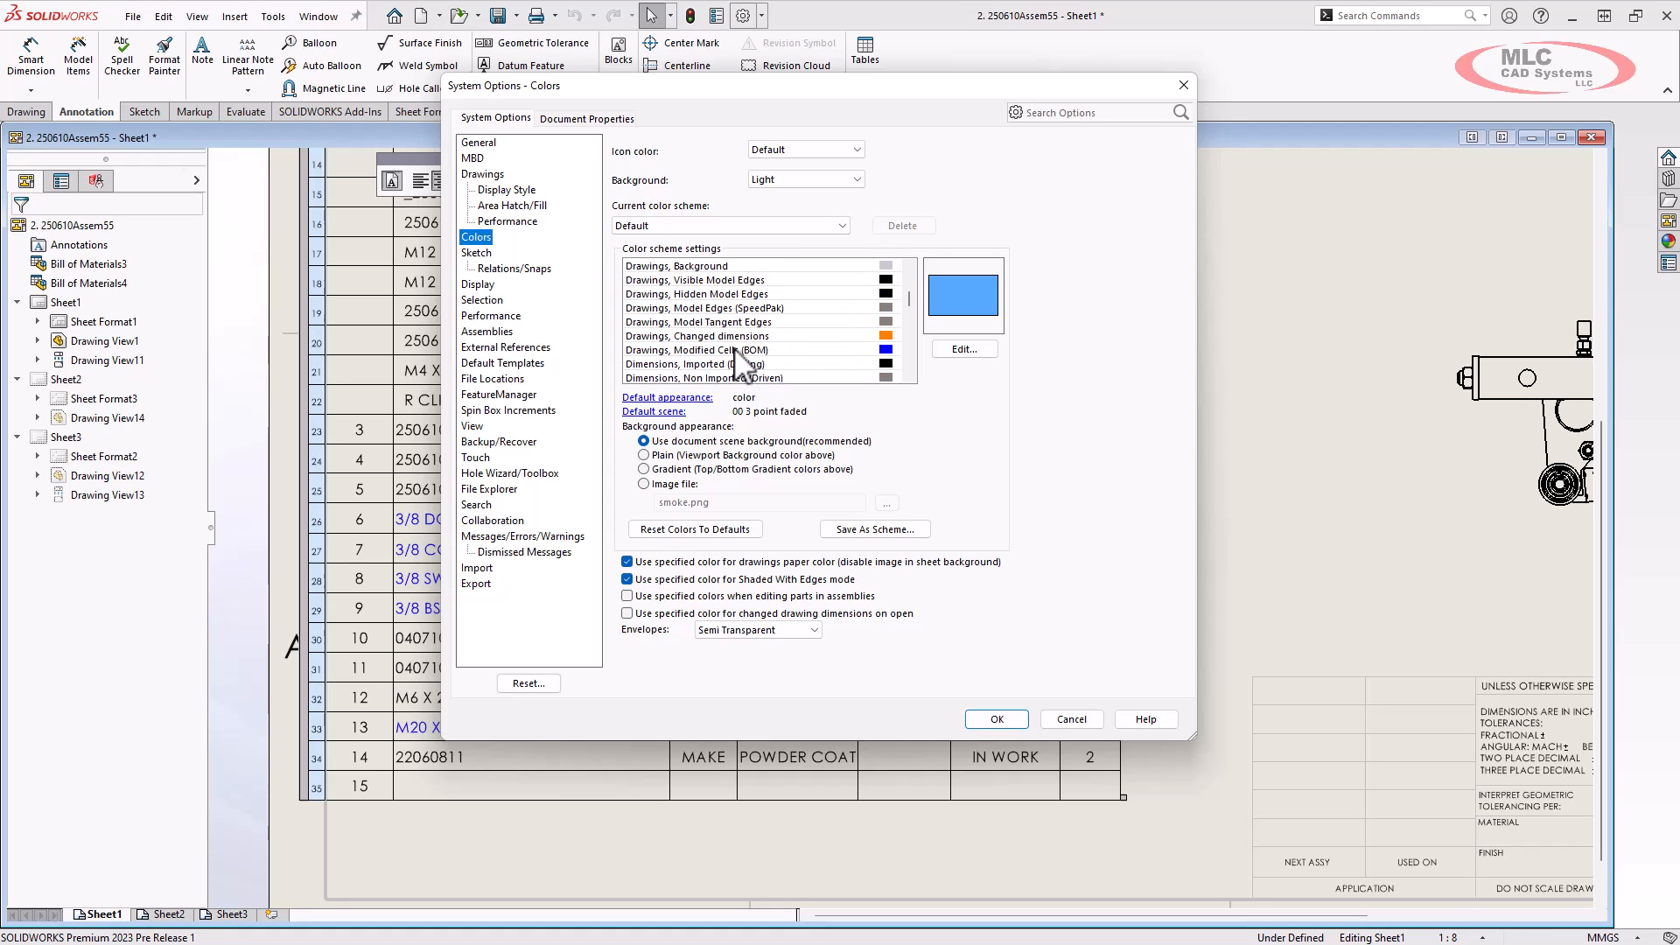
left_click(735, 350)
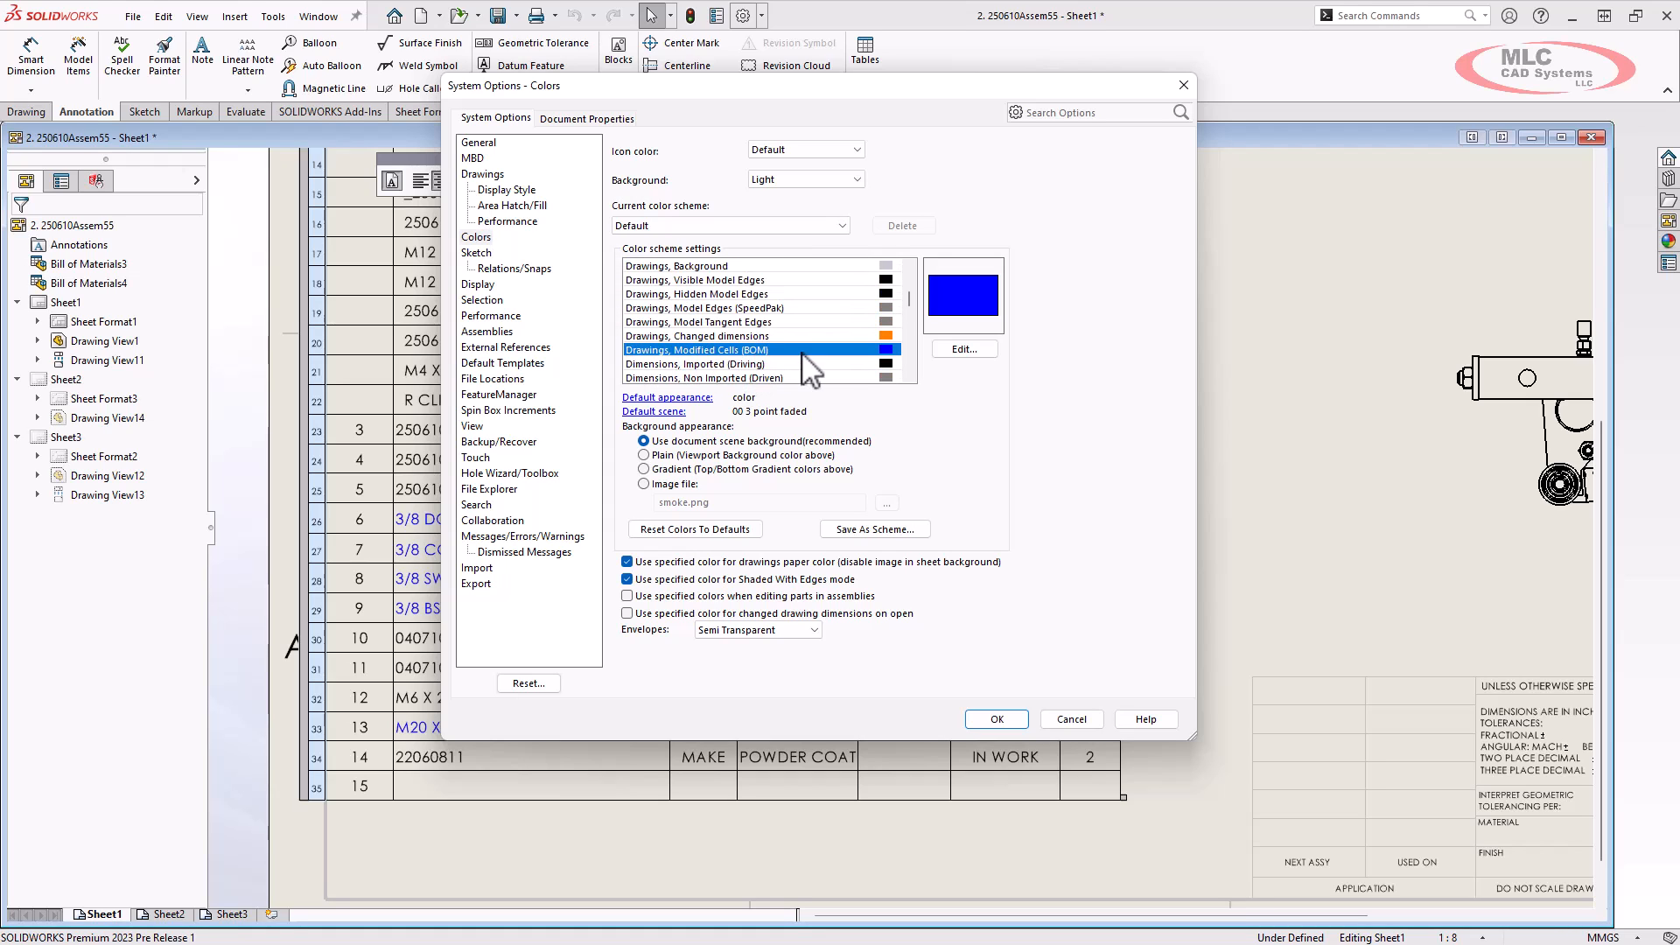
left_click(962, 350)
left_click(977, 296)
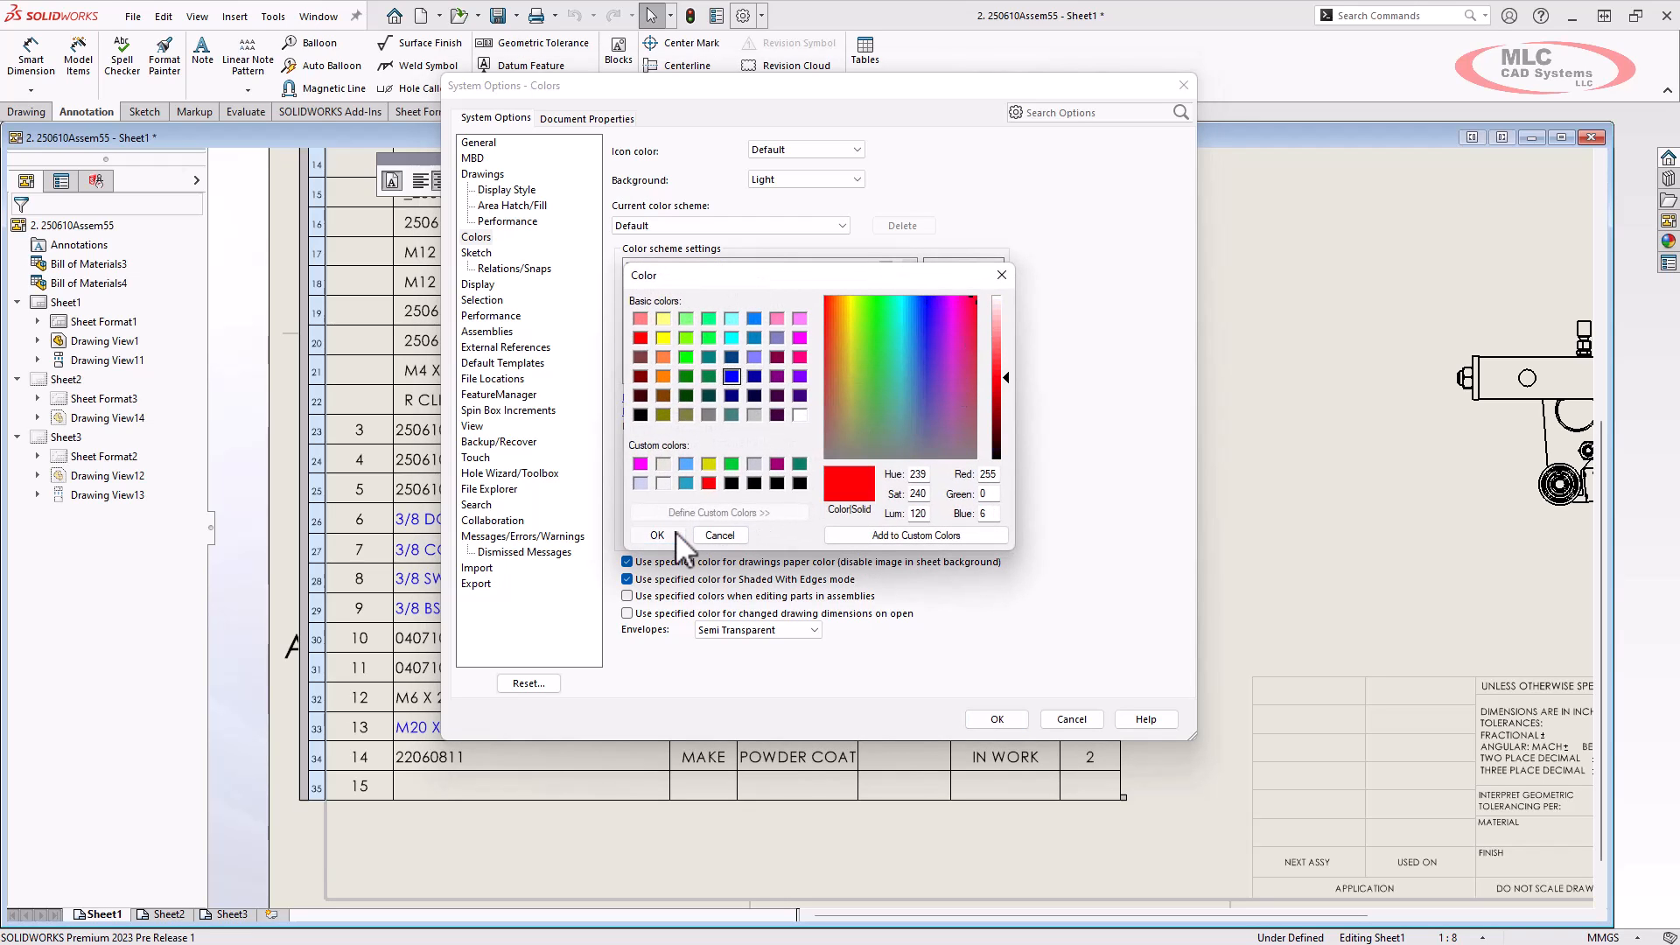
left_click(657, 535)
left_click(998, 719)
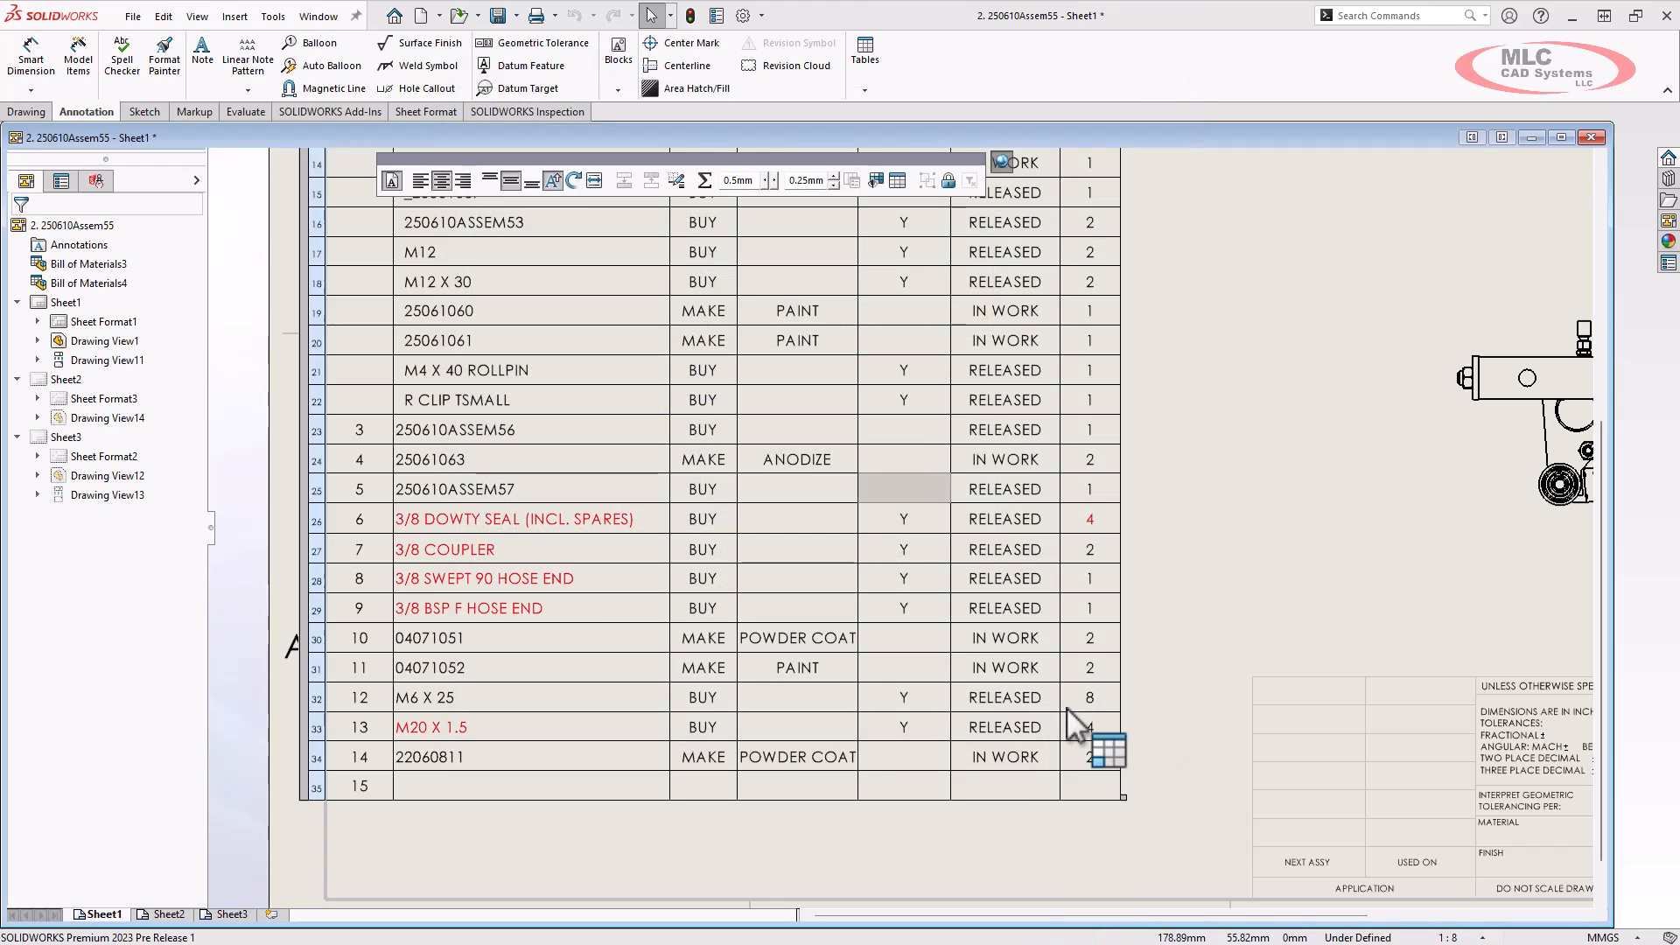
Step: Check the modified-cell highlighting with the bill of materials deselected and reselected, and restore the original quantity of the 3/8 DOWTY SEAL row
left_click(1211, 585)
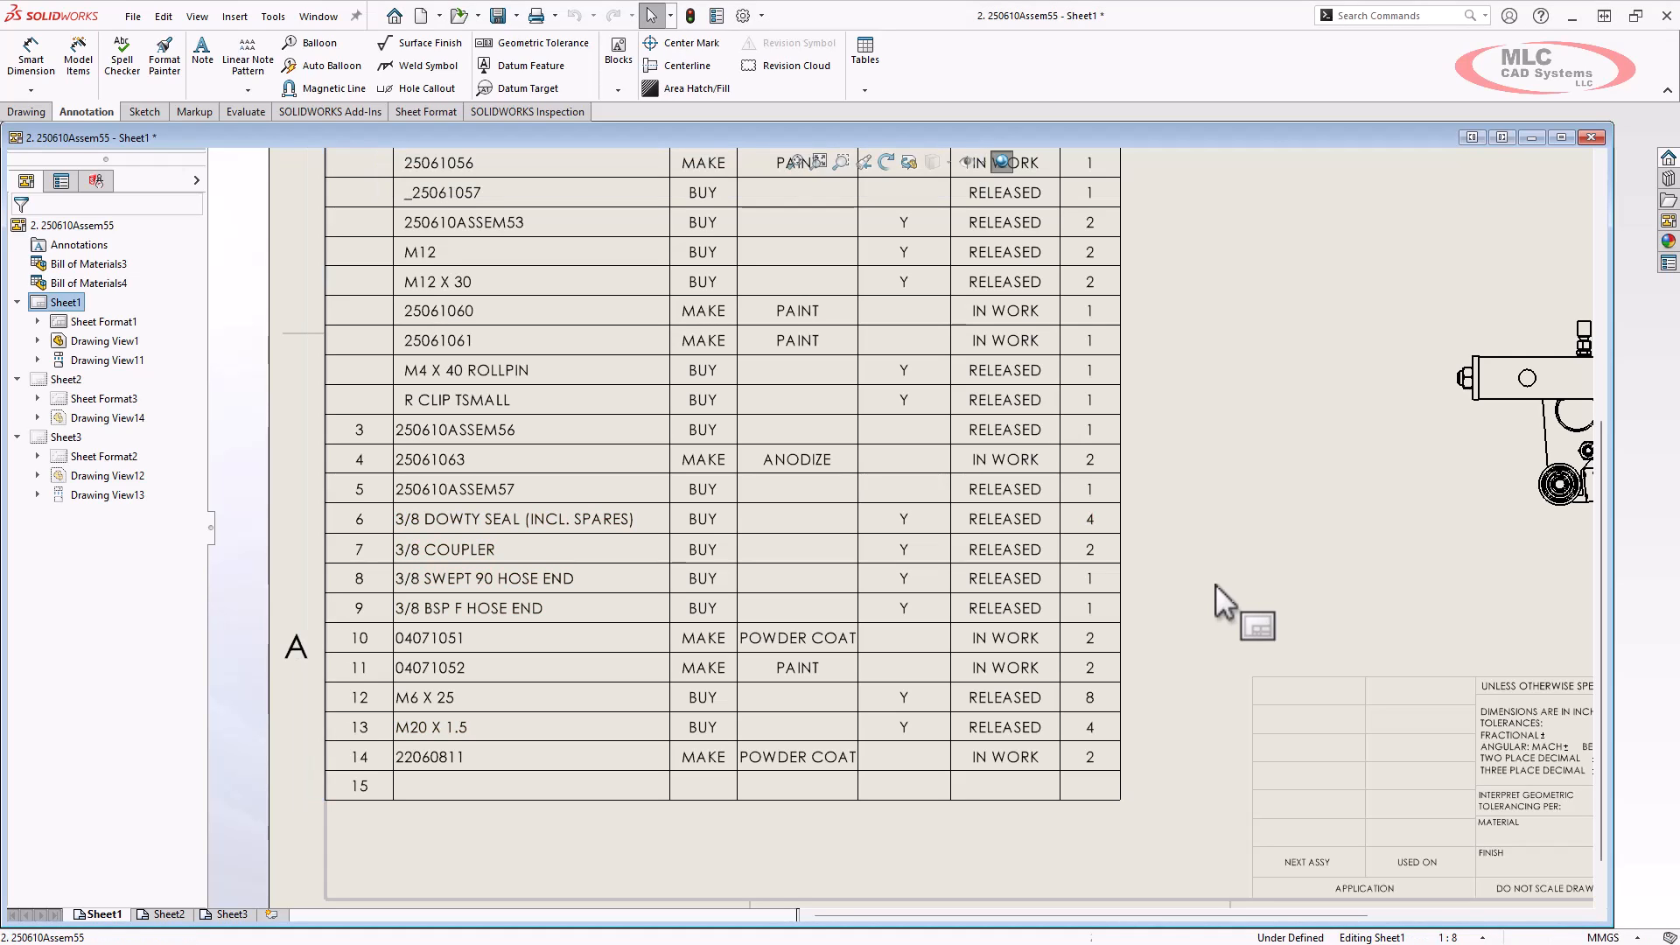
left_click(1094, 578)
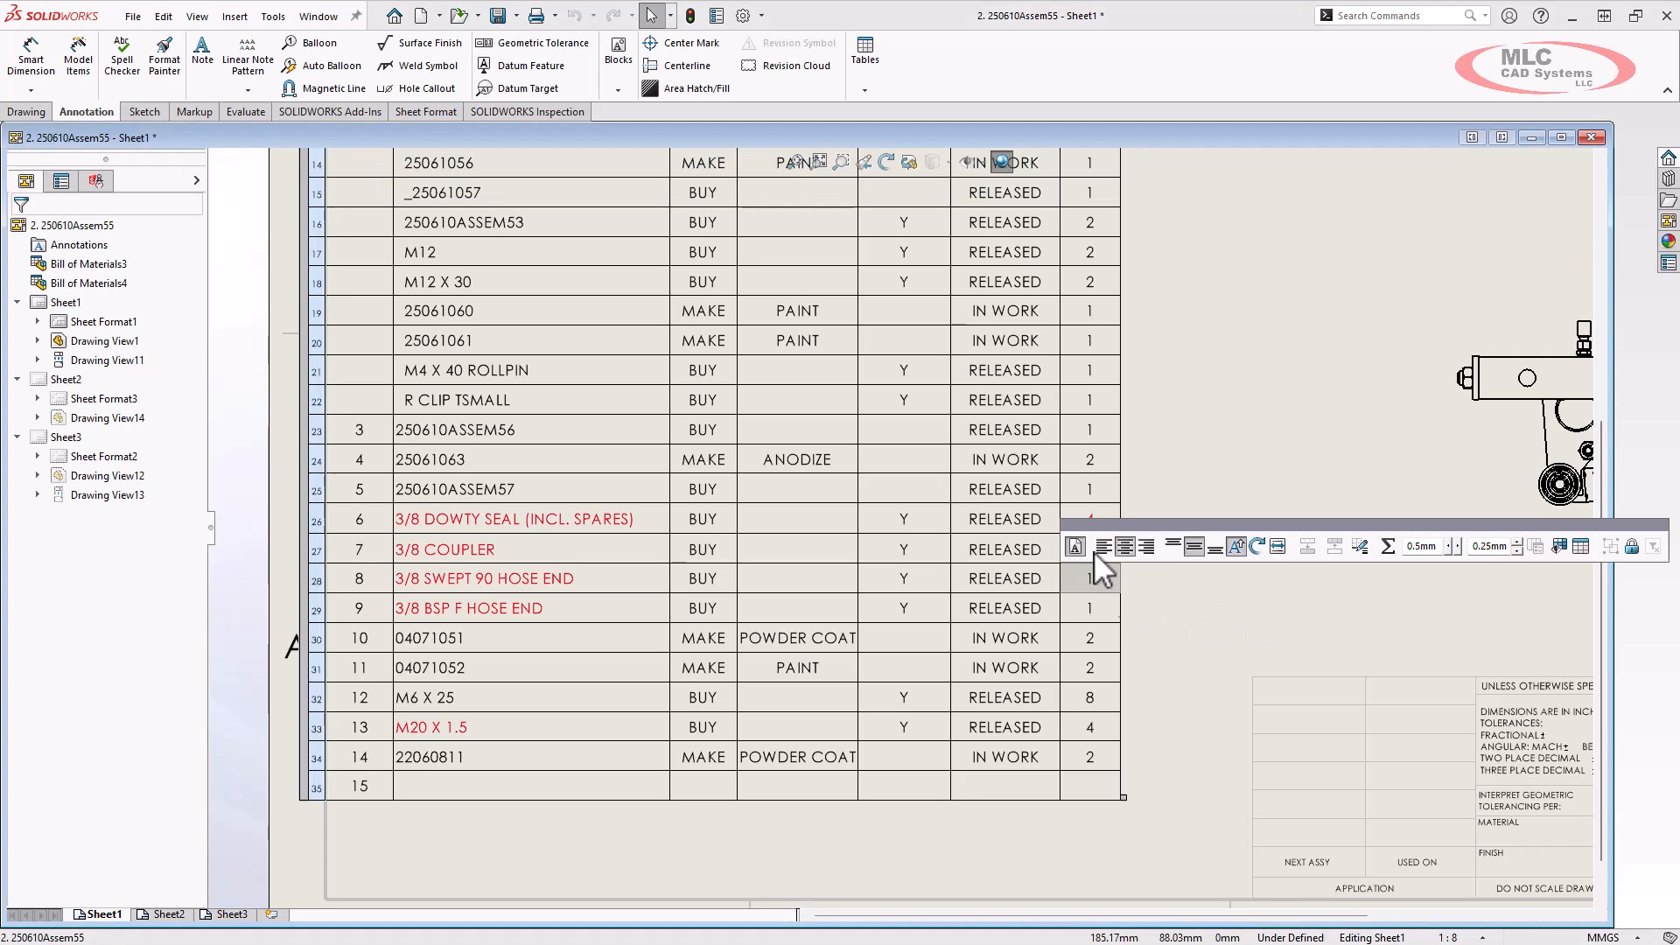
left_click(1095, 408)
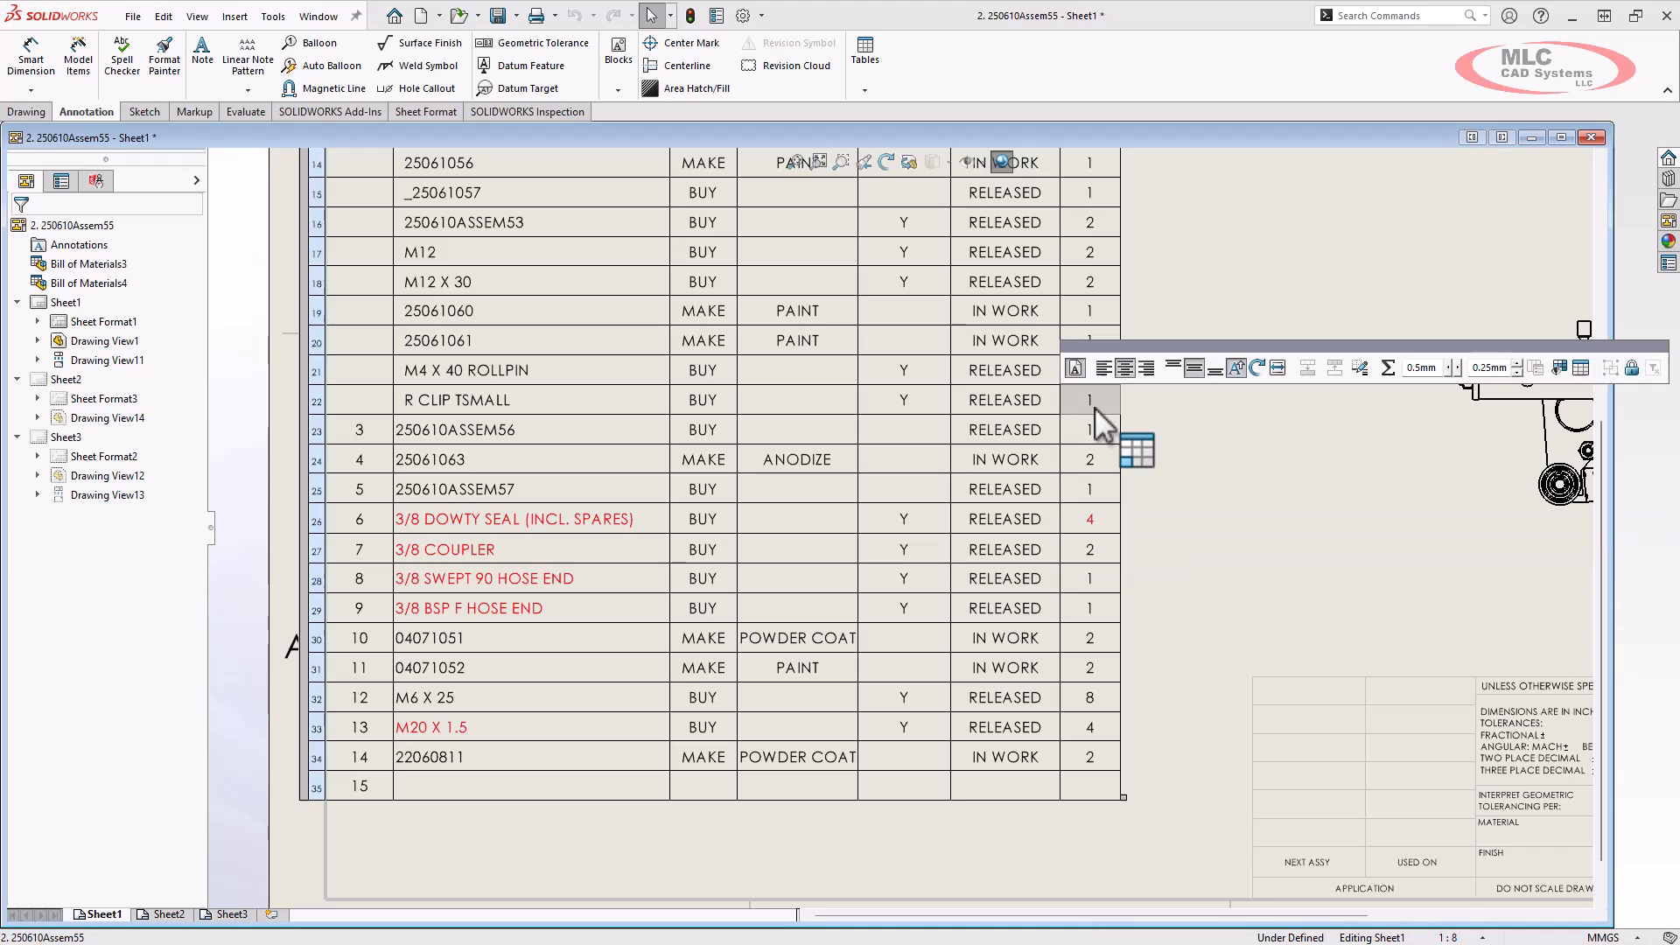
right_click(1096, 522)
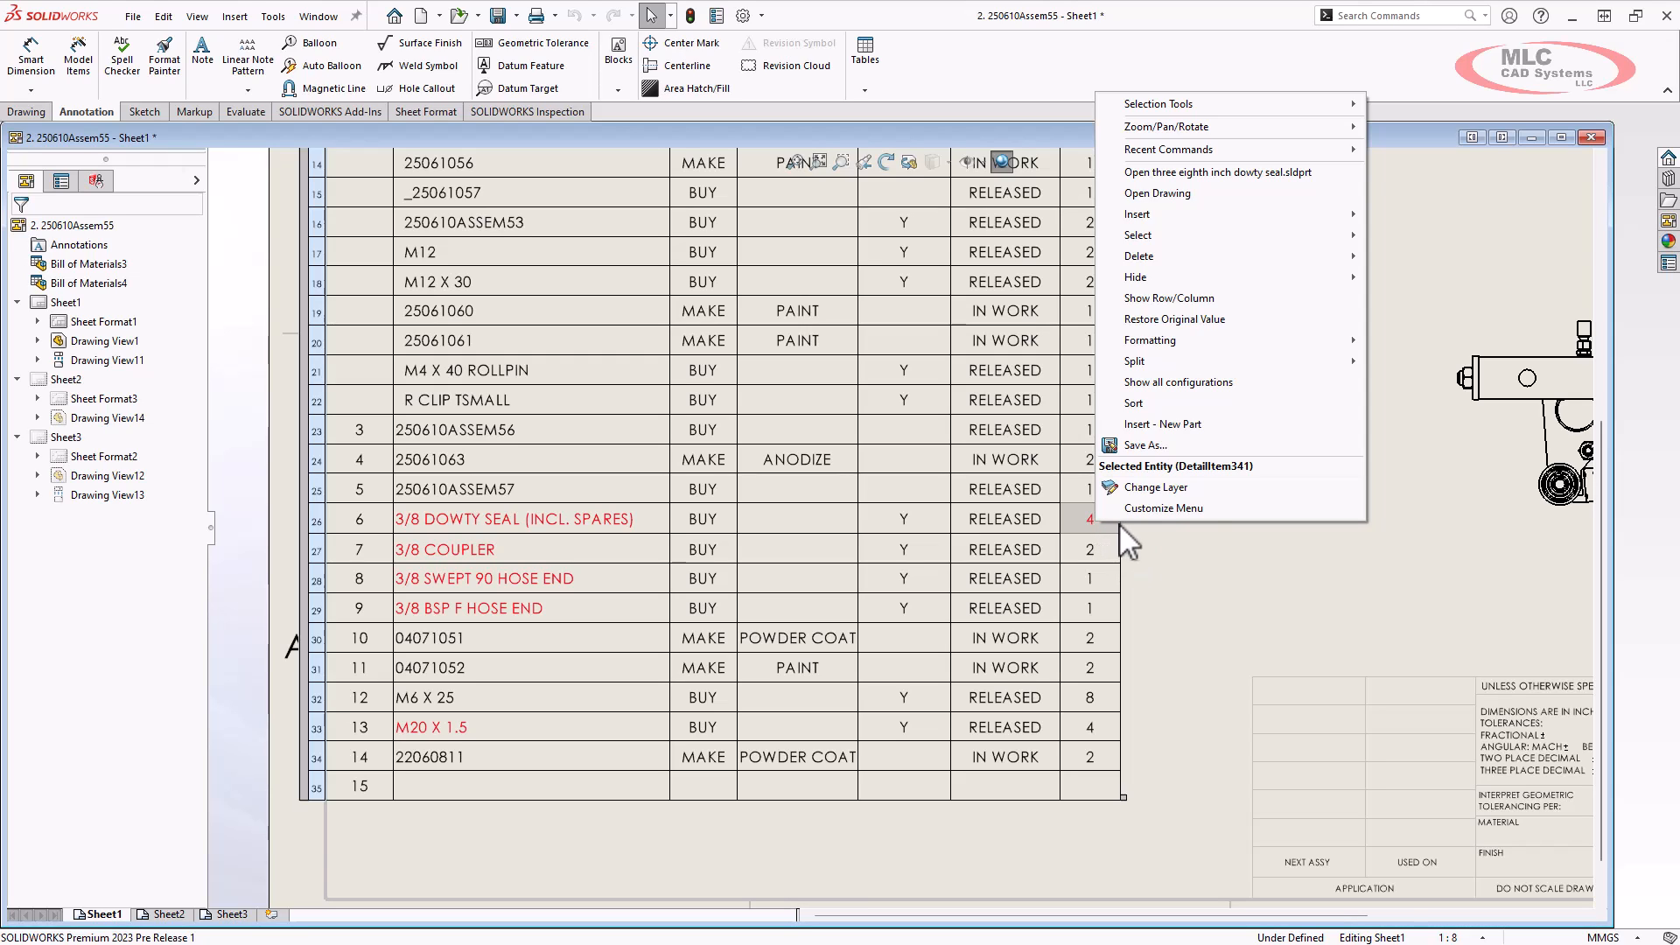
left_click(1231, 324)
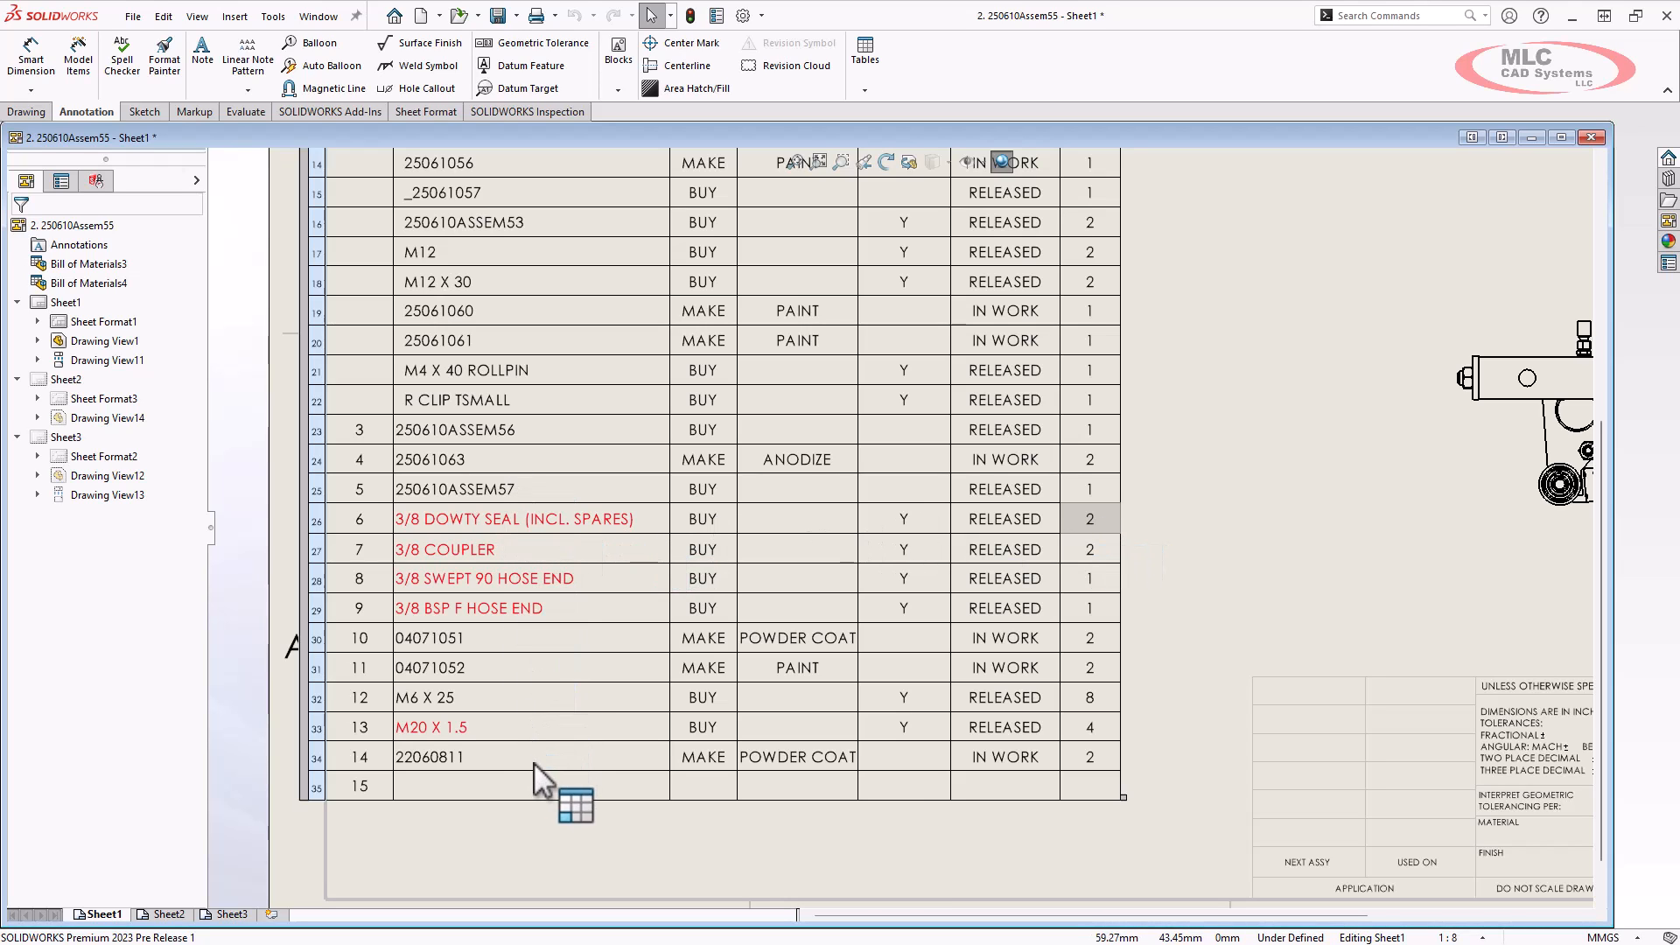
Step: Fill in row 15 of the bill of materials with part number LITHIUM GREASE, source BUY and maturity RELEASED
left_click(580, 783)
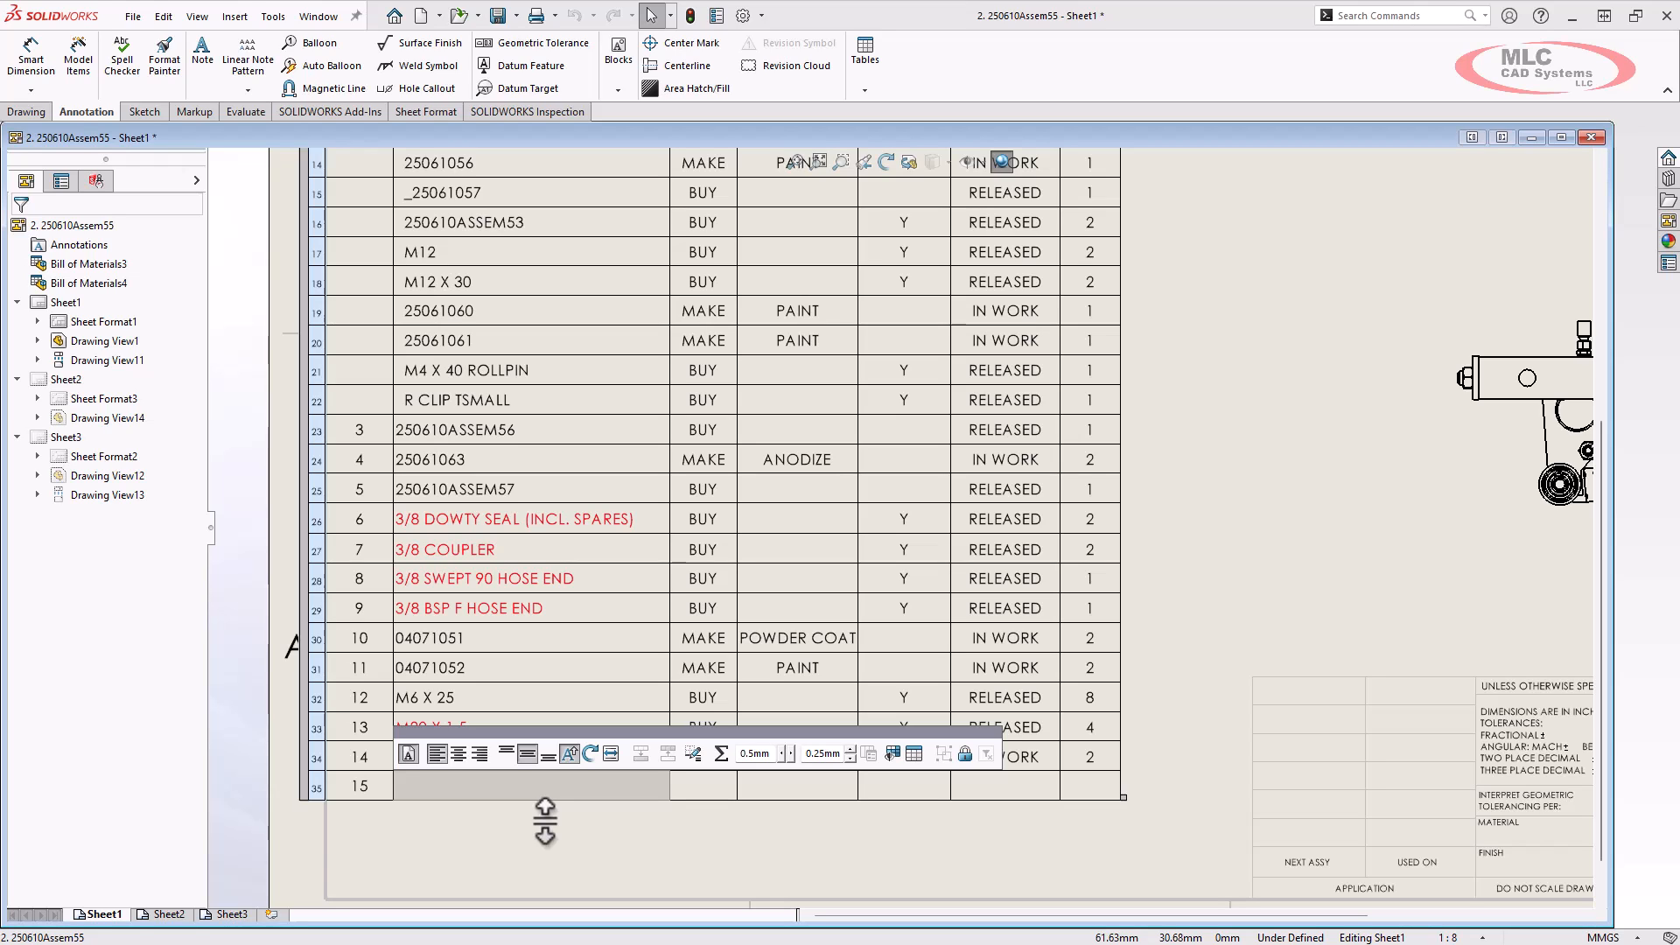
type("LITHIUM GREASE")
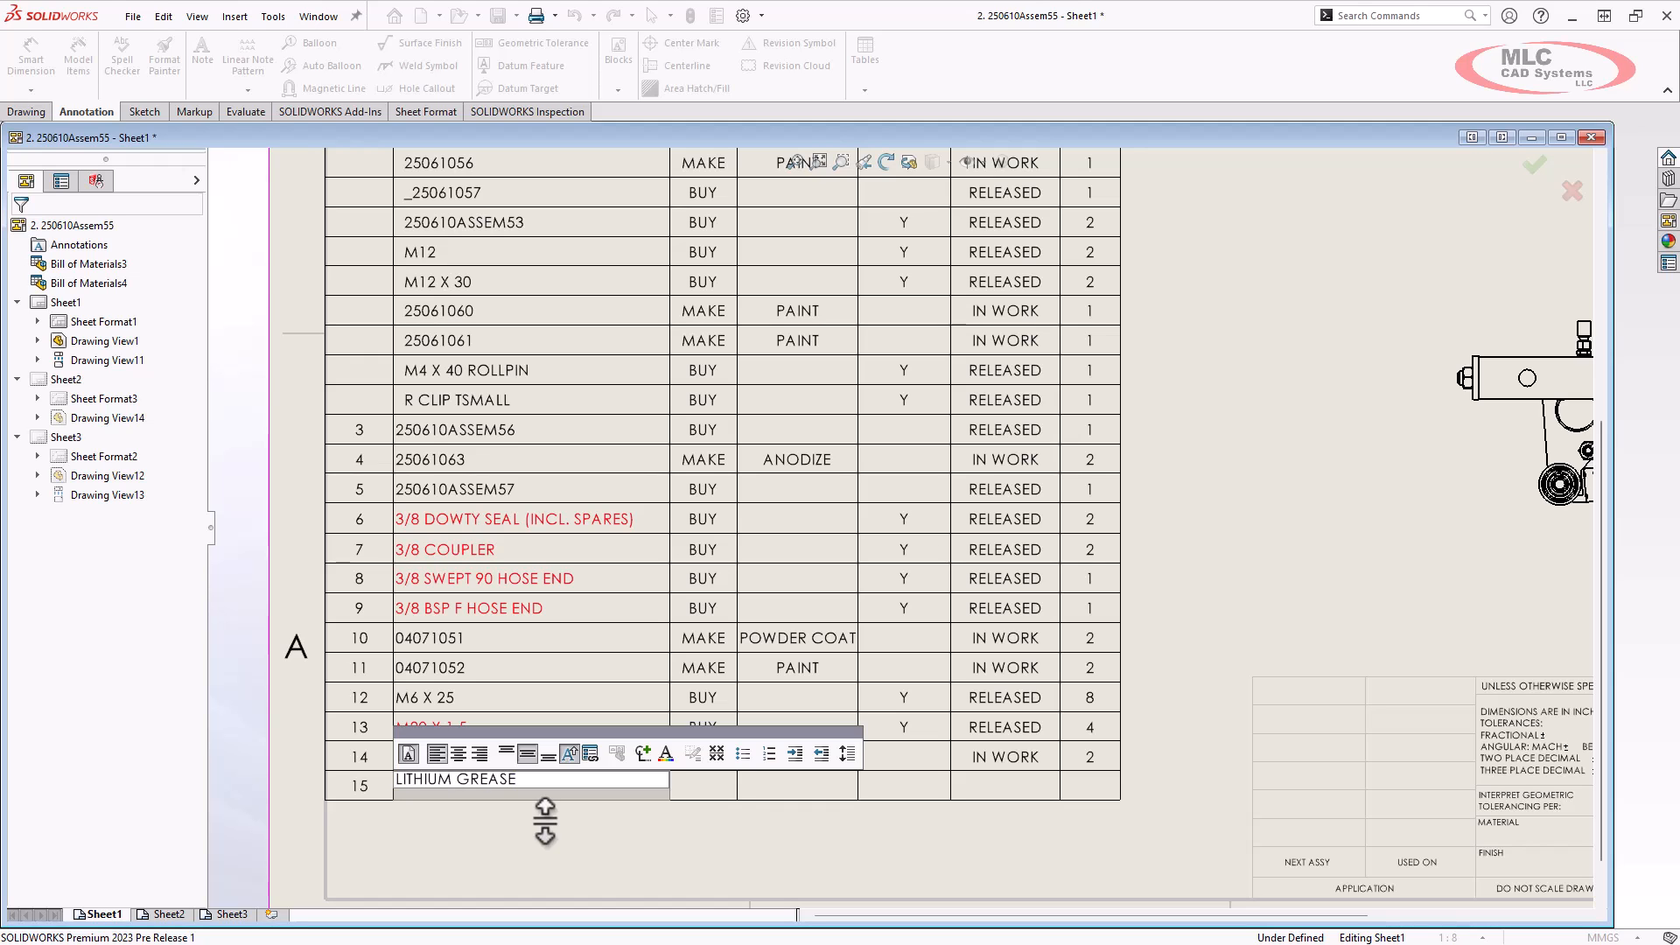
key("Tab")
type("BUY")
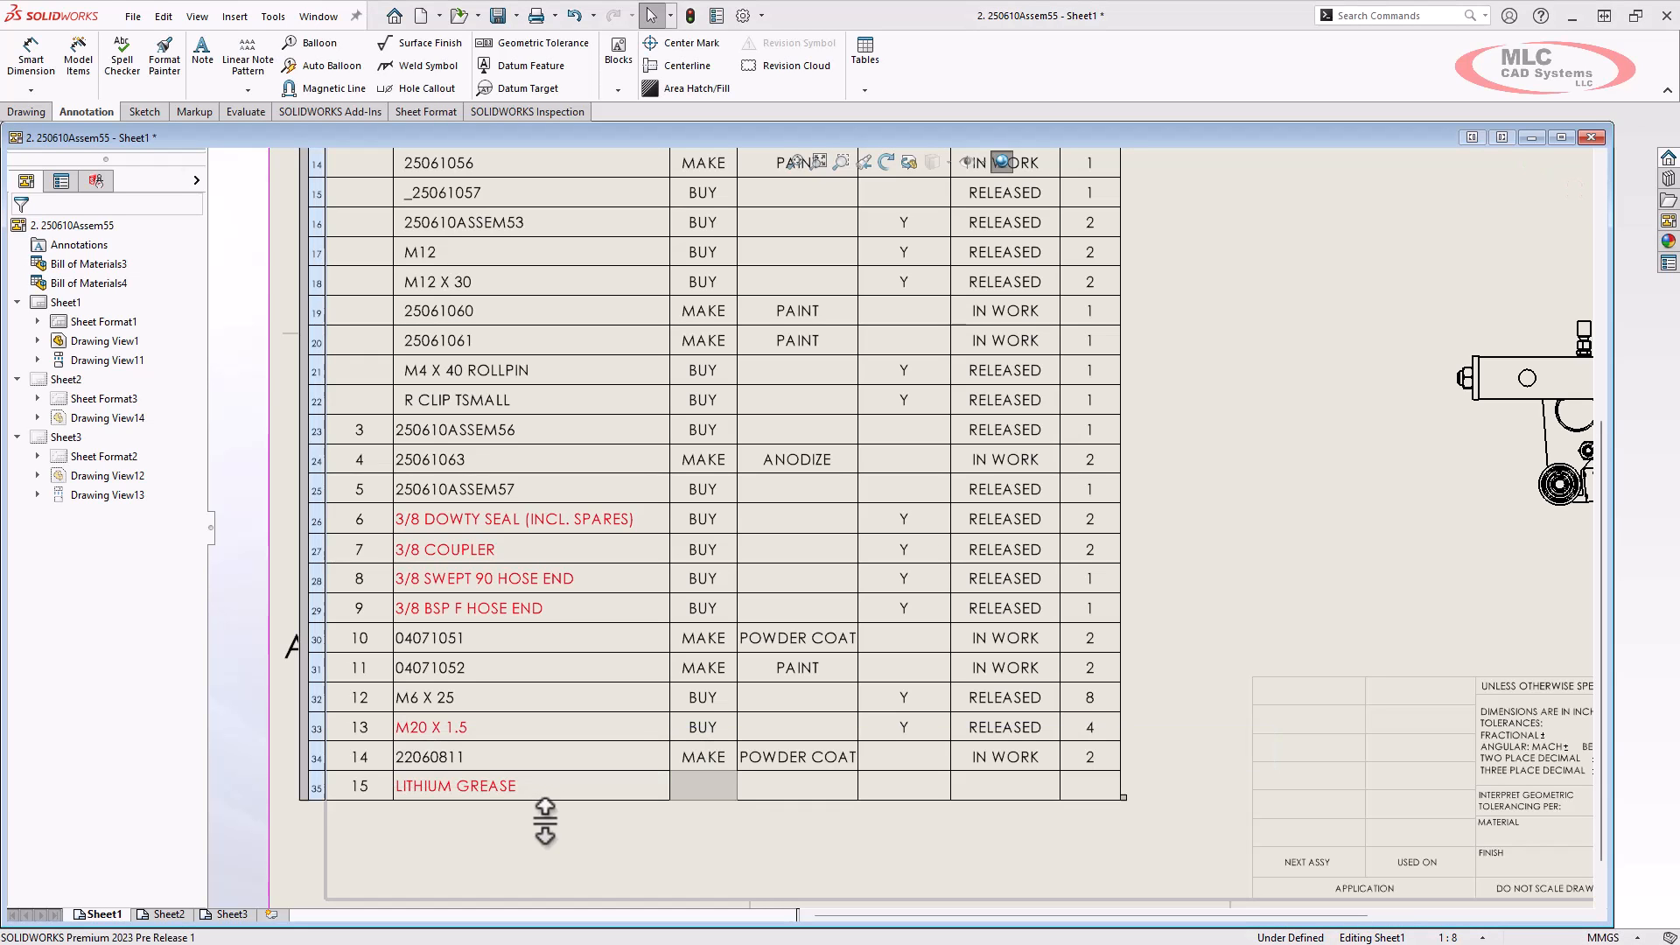
key("Tab")
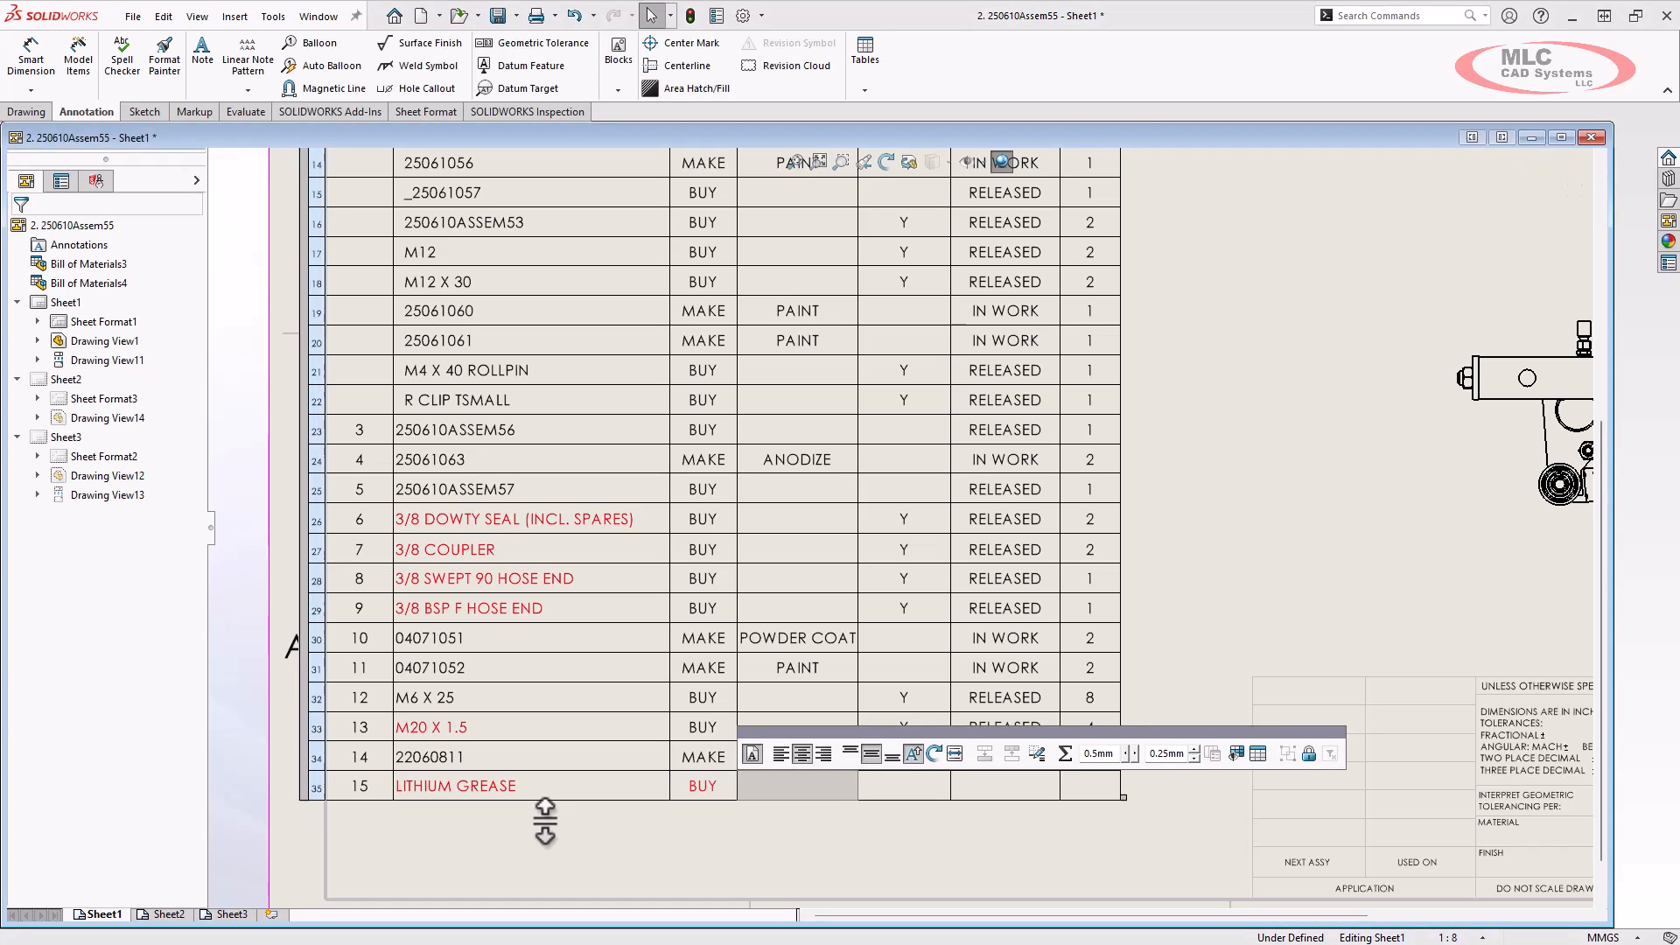
key("Tab")
key("Tab")
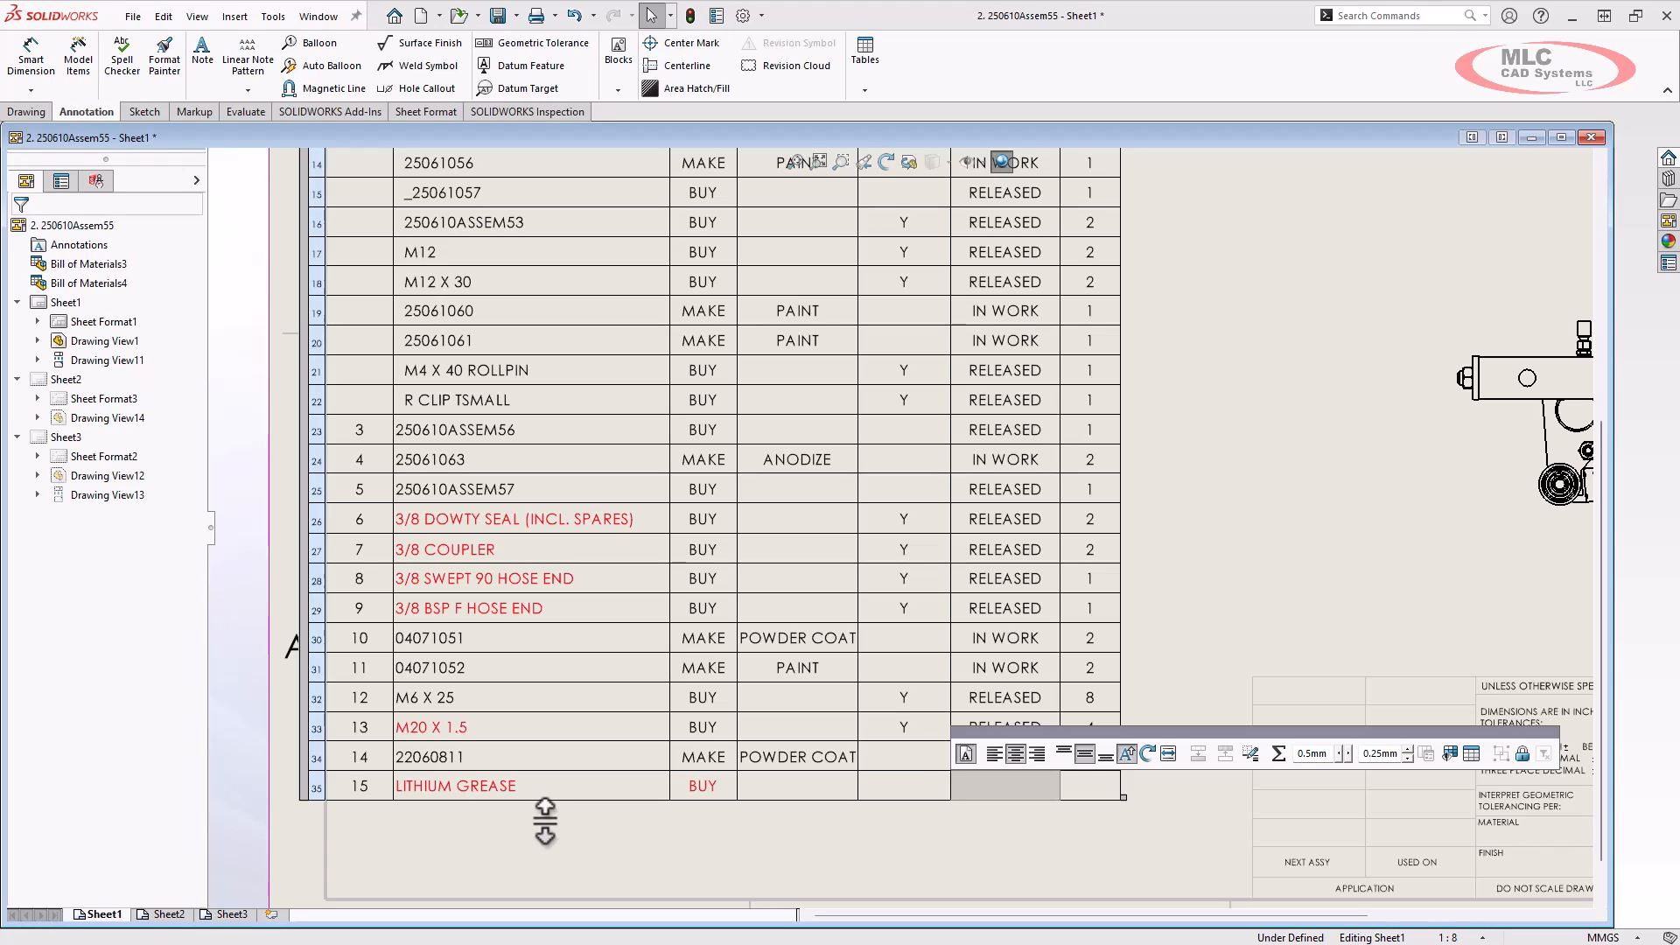
type("RELEASED")
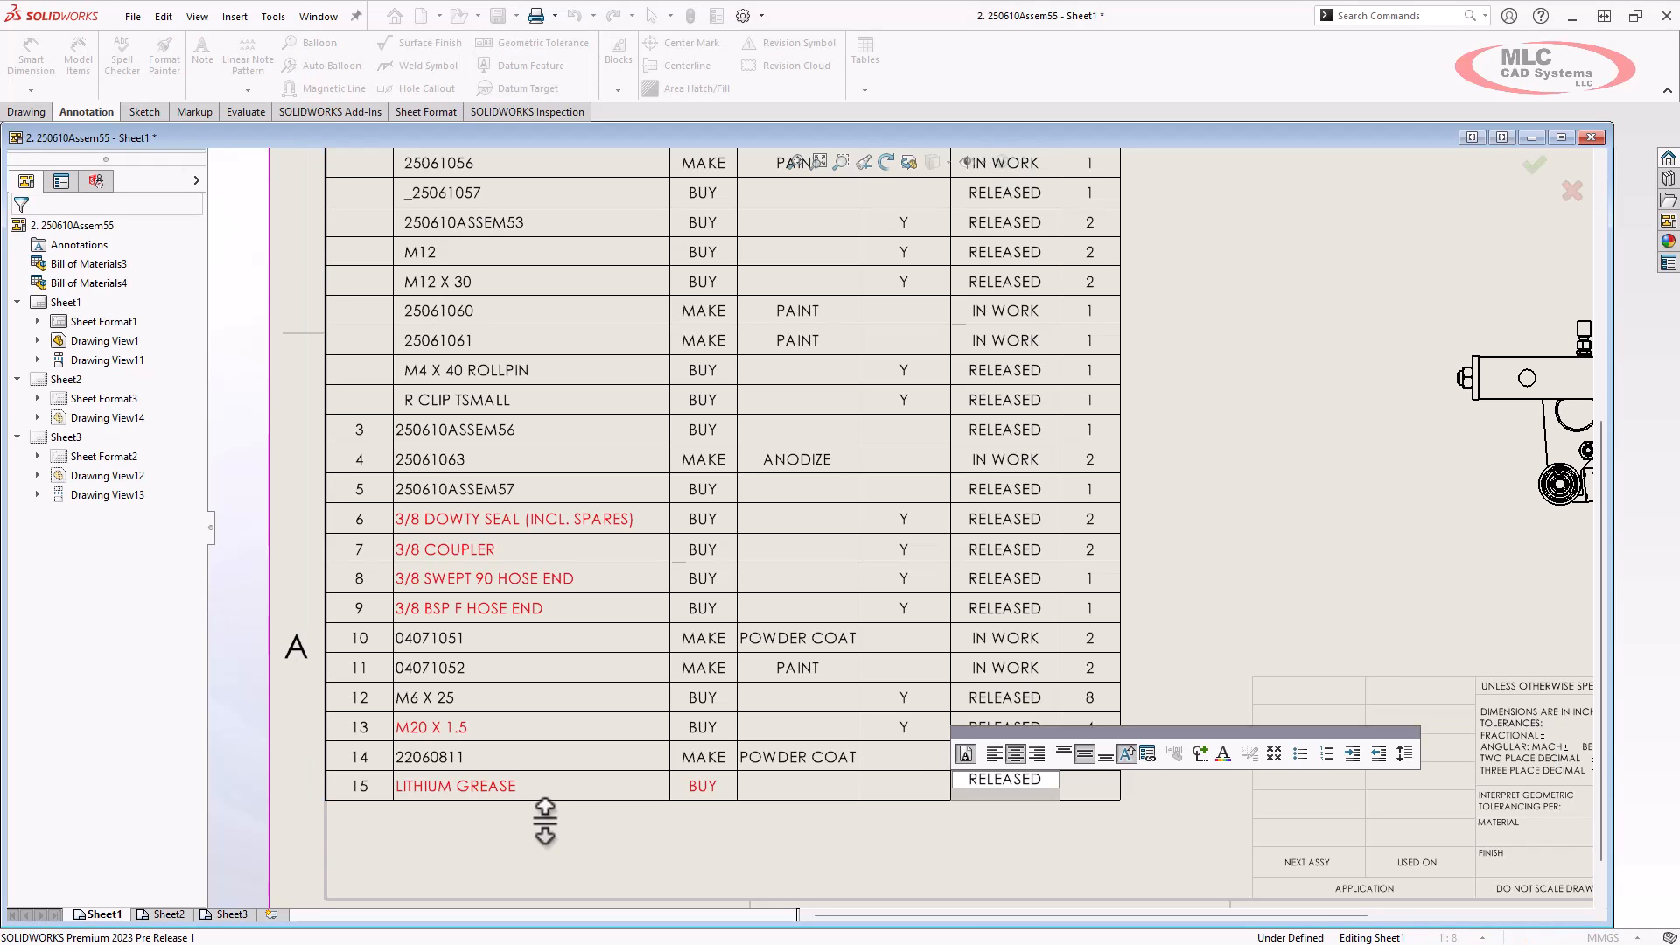
key("Tab")
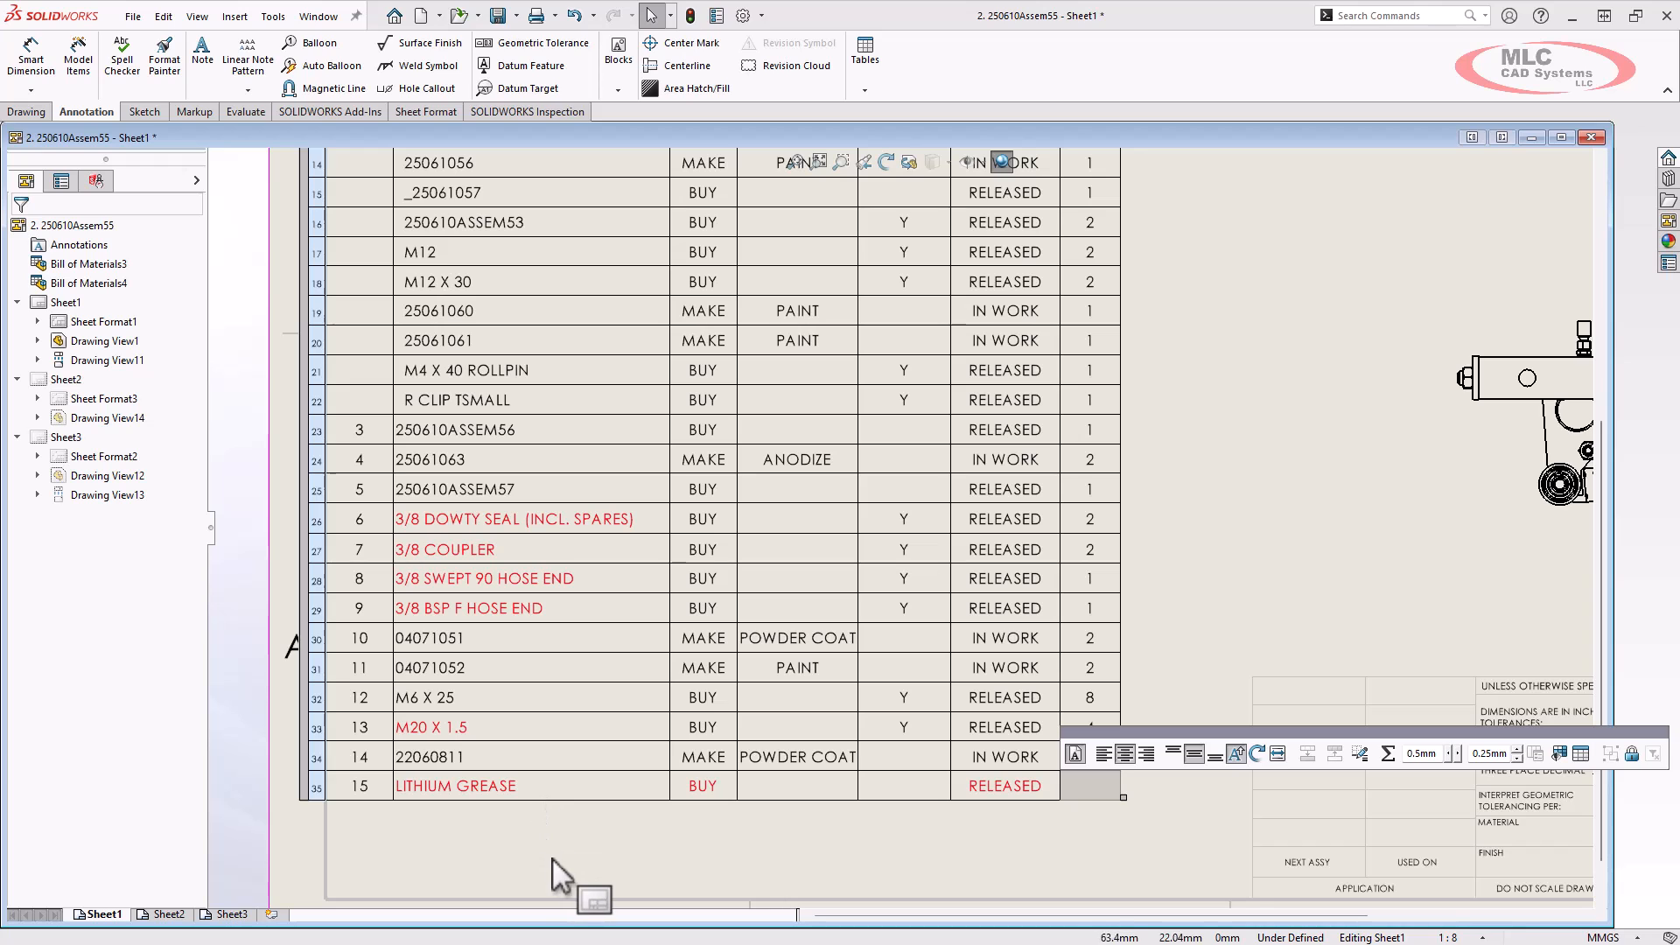
left_click(553, 859)
Step: Add auto balloons to Drawing View1 with the Quantity option enabled
scroll(1243, 516, "up", 3)
mouse_move(1218, 558)
middle_mouse_down()
mouse_move(1042, 563)
mouse_move(1062, 645)
middle_mouse_up()
left_click(1106, 630)
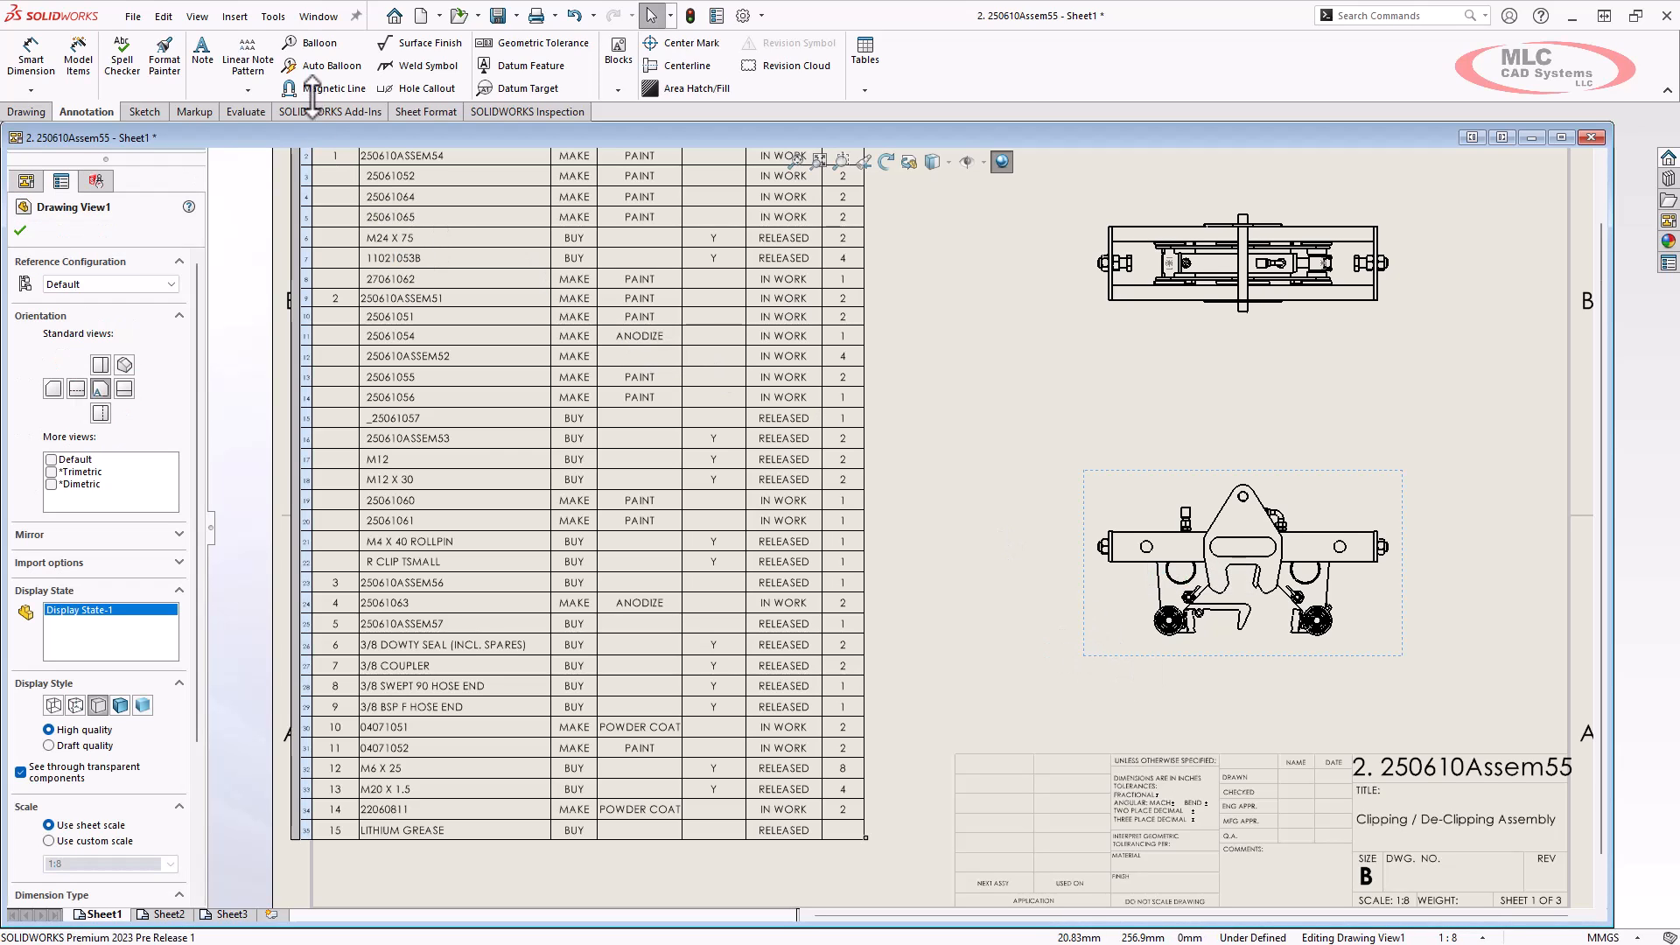
left_click(351, 67)
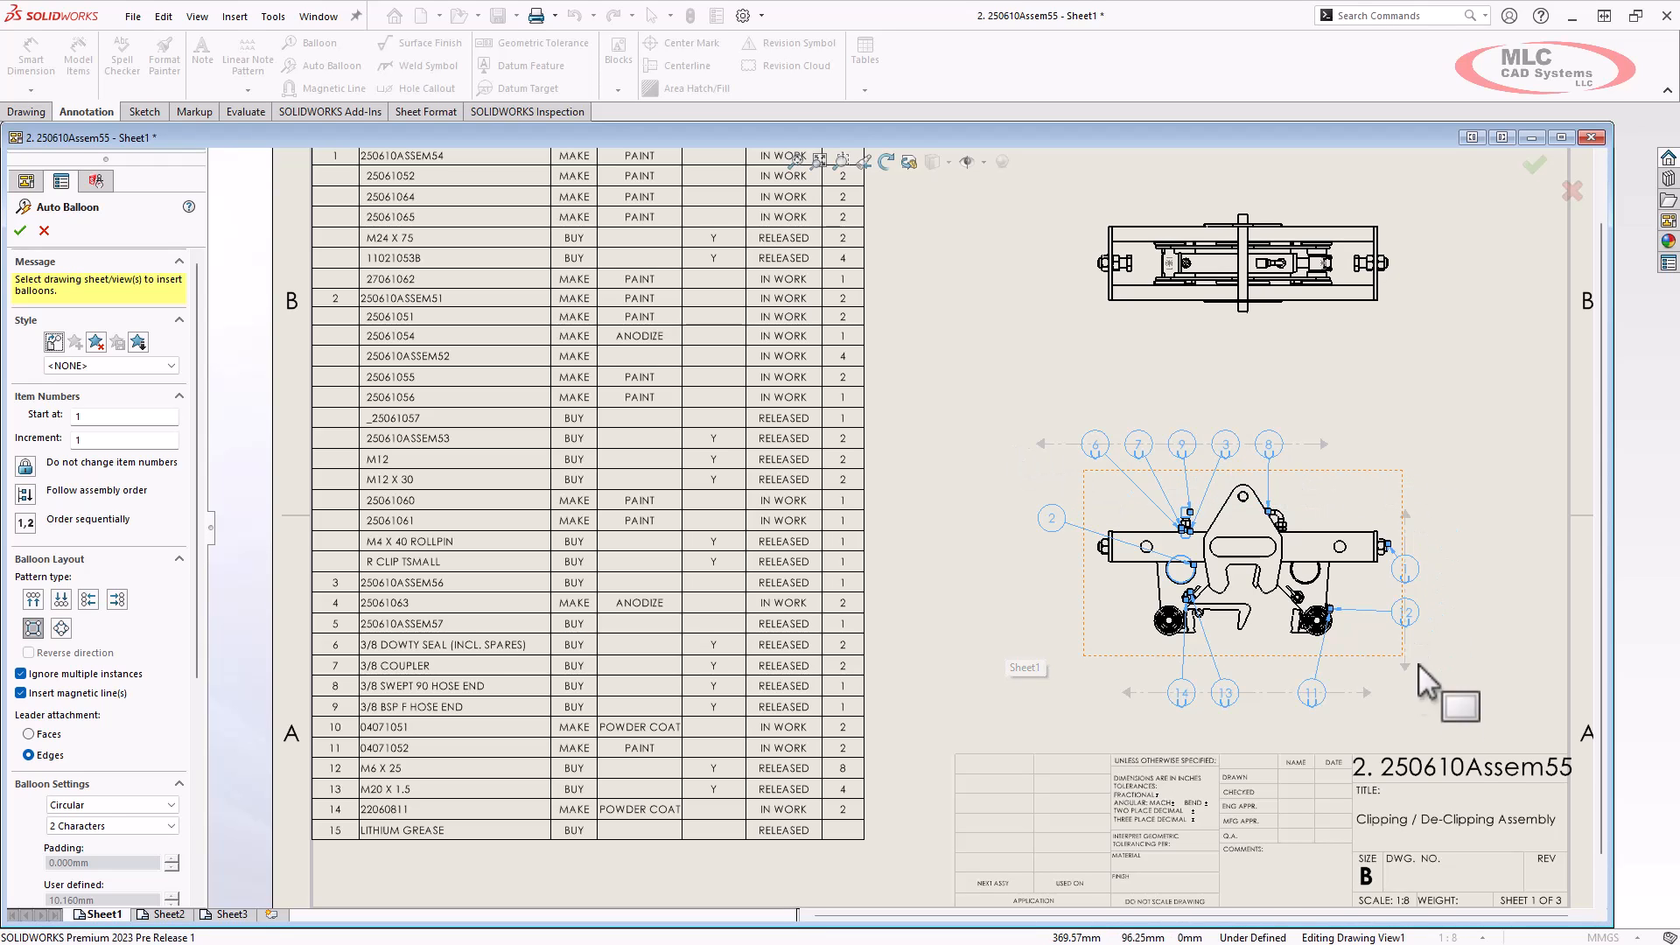
left_click_drag(197, 534, 200, 762)
left_click(20, 632)
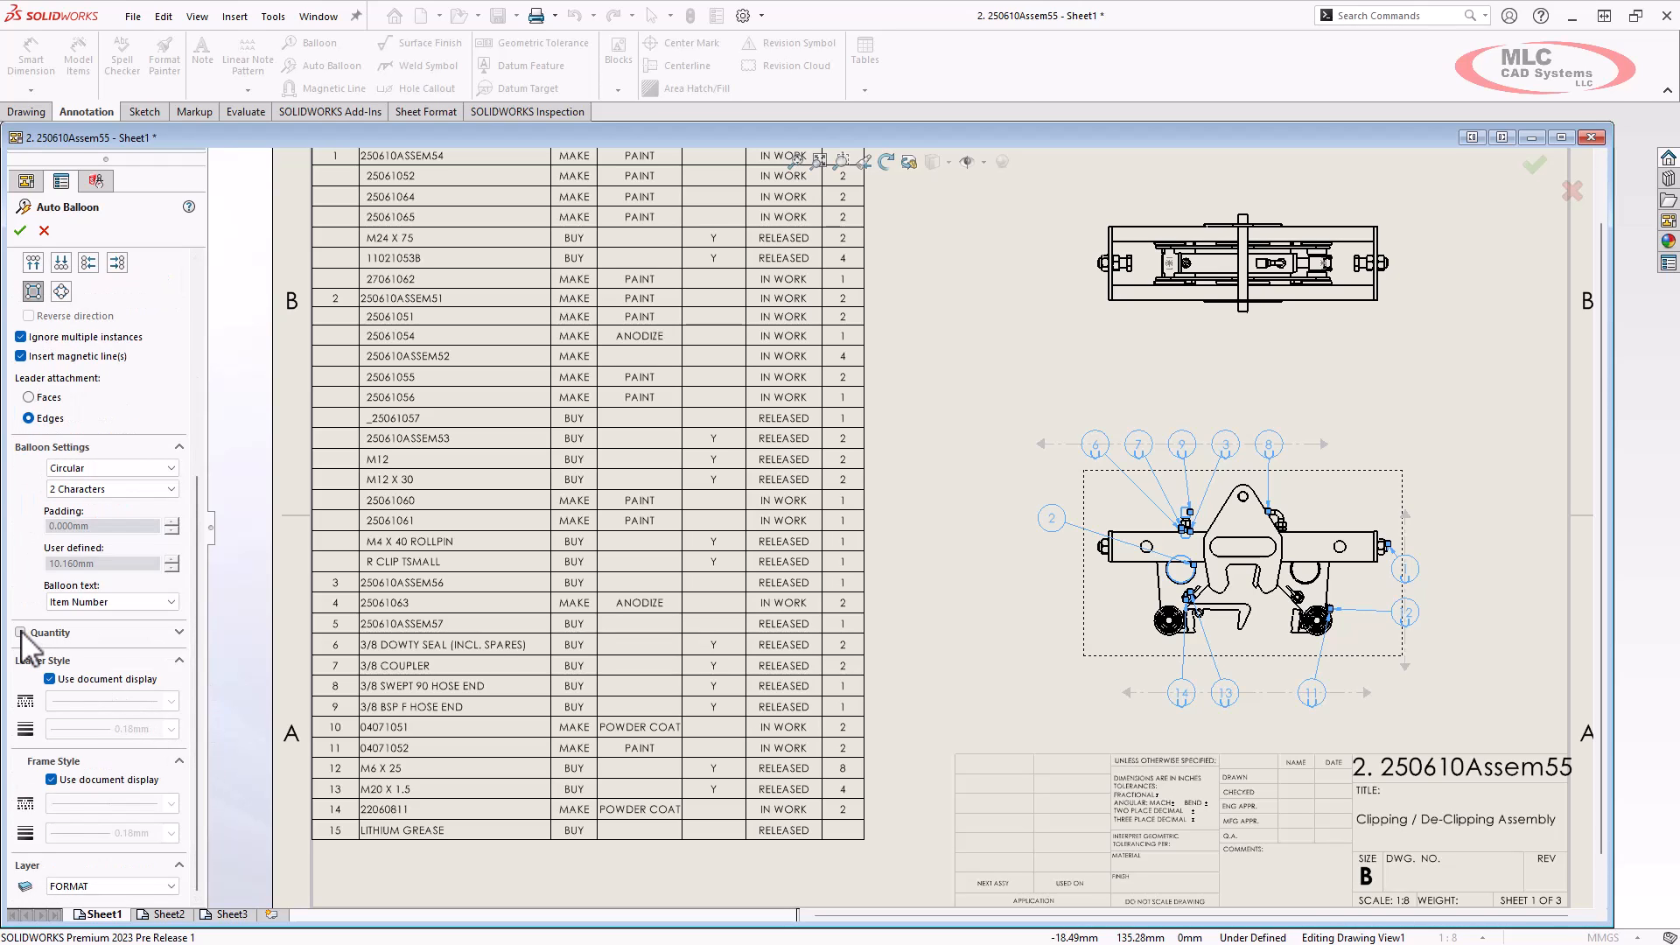
left_click_drag(196, 627, 198, 686)
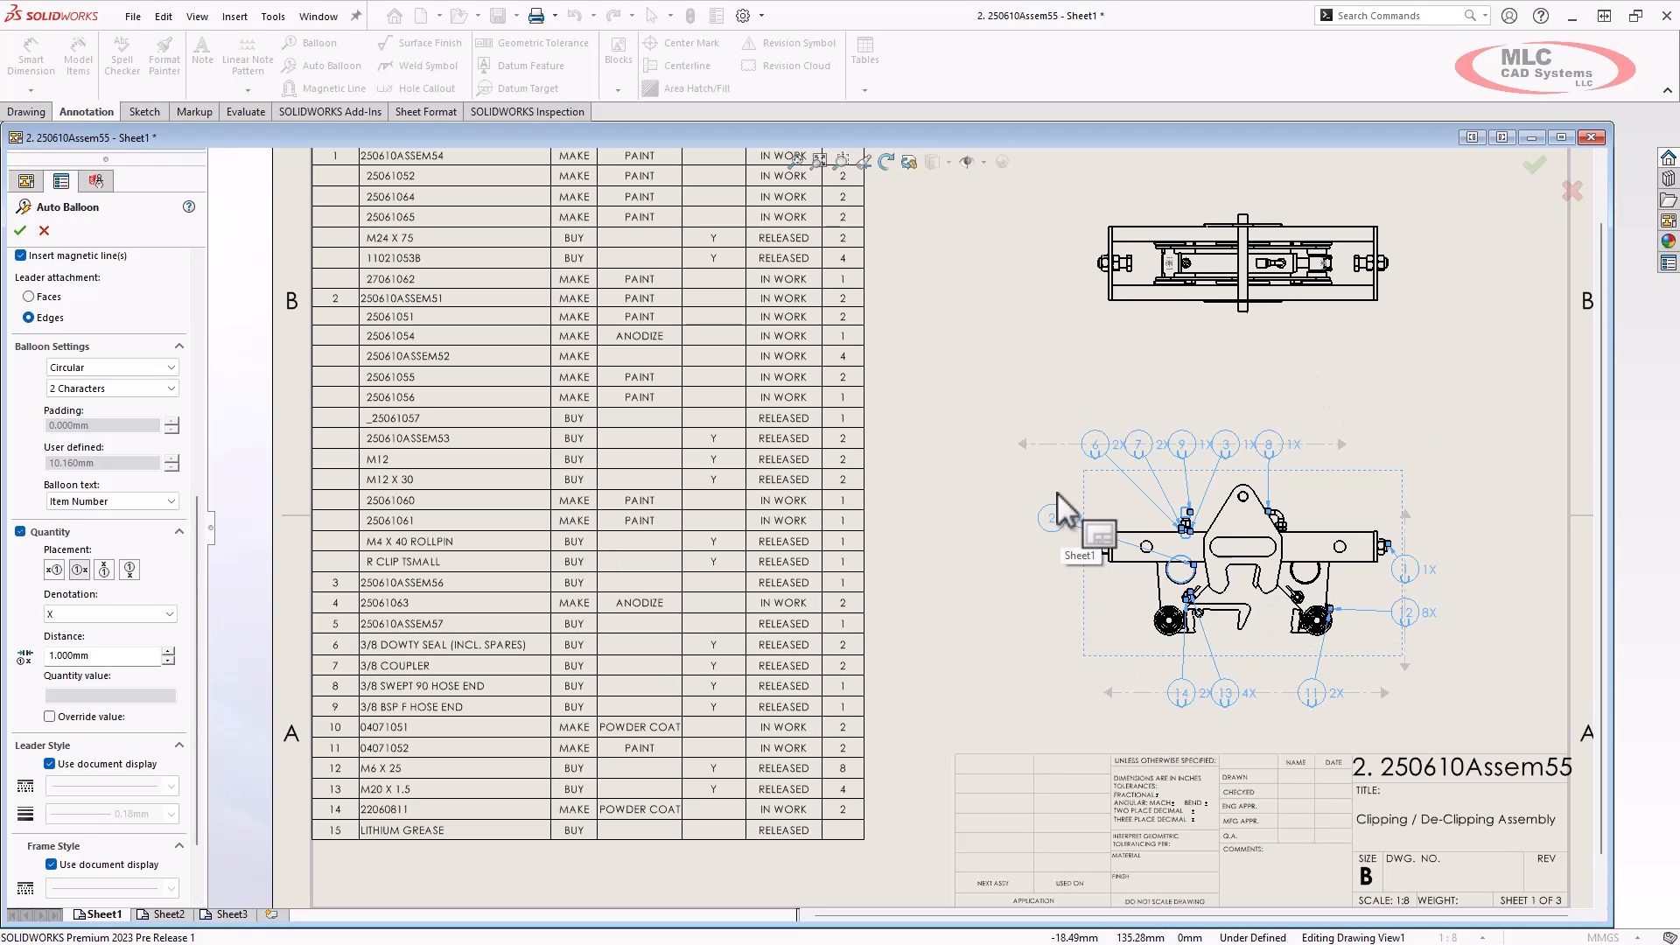
left_click(19, 230)
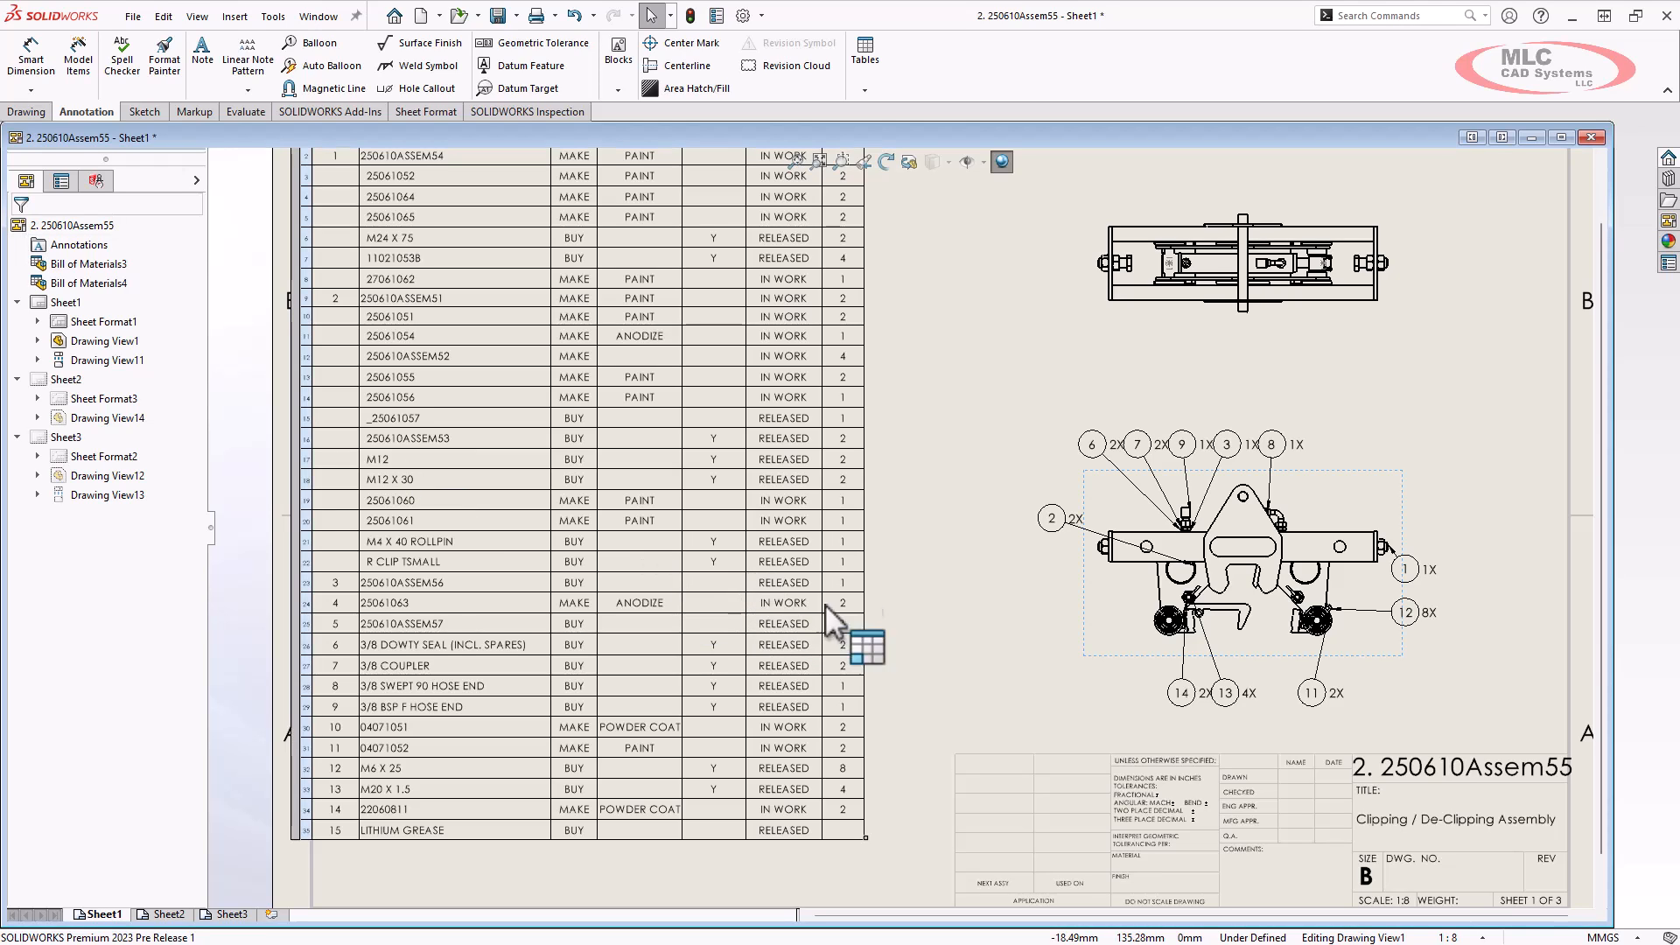
Step: Lengthen the magnetic line above the front view to spread out balloons 6, 7, 9, 3 and 8
left_click(1295, 444)
mouse_move(1350, 445)
left_mouse_down()
mouse_move(1485, 443)
mouse_move(1347, 443)
left_mouse_up()
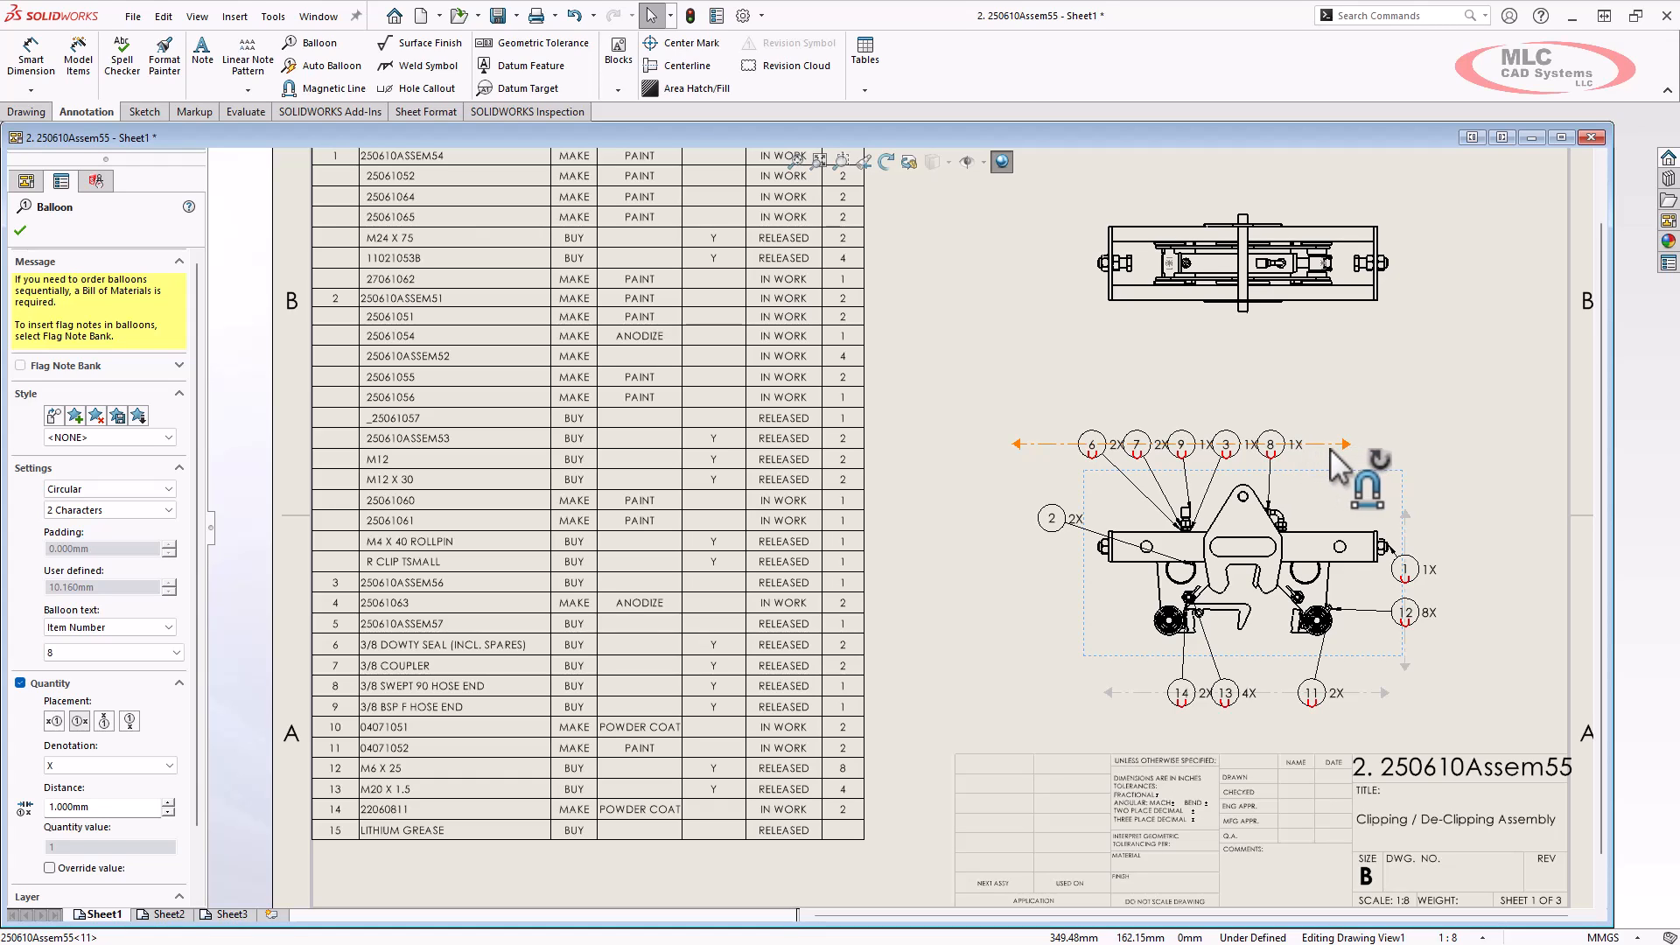
left_click_drag(1348, 444, 1400, 450)
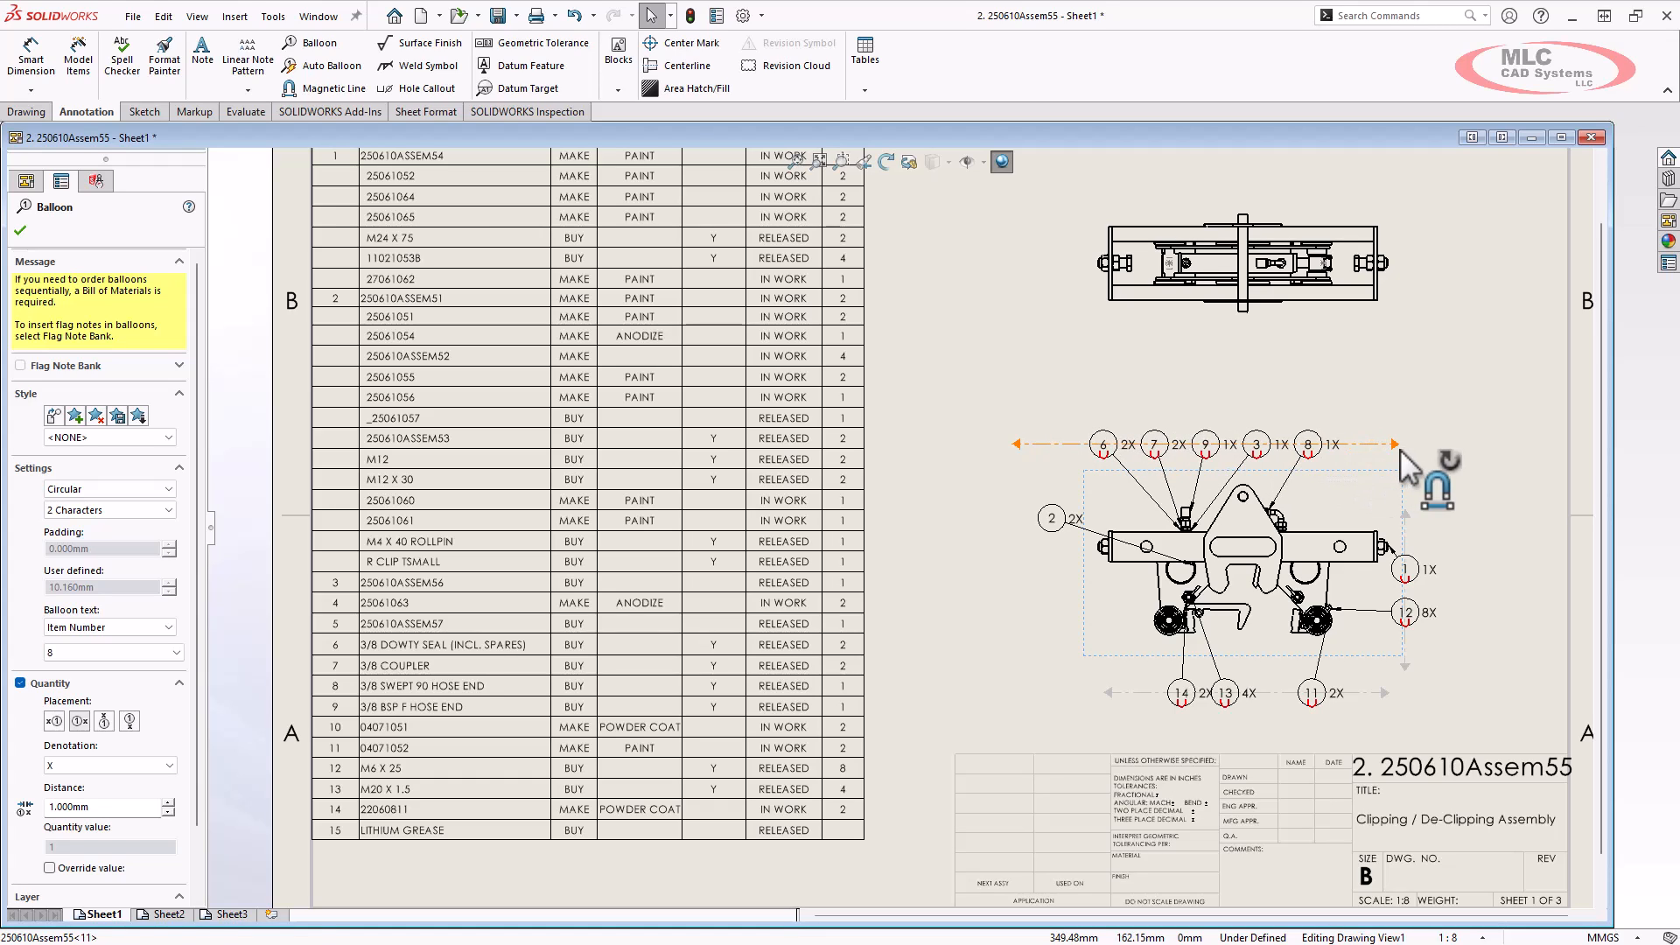
Step: Turn off the quantity on balloons 8, 3, 9 and 1, and place the quantity above balloons 6 and 7
left_click(1317, 453)
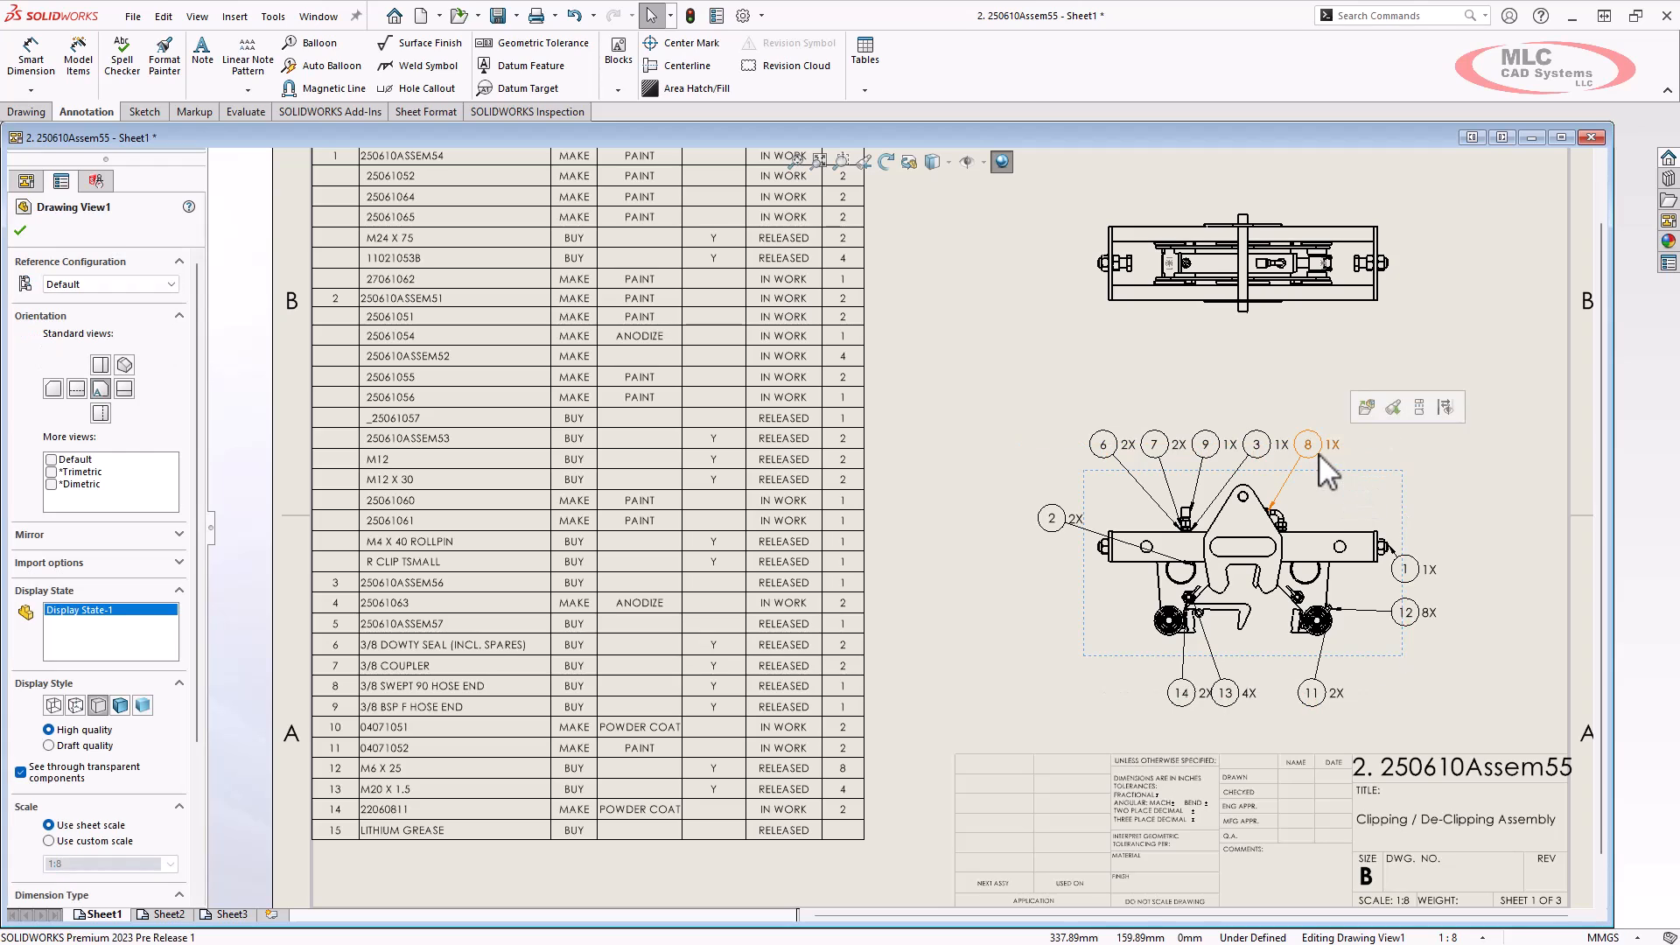
left_click(1257, 445, "ctrl")
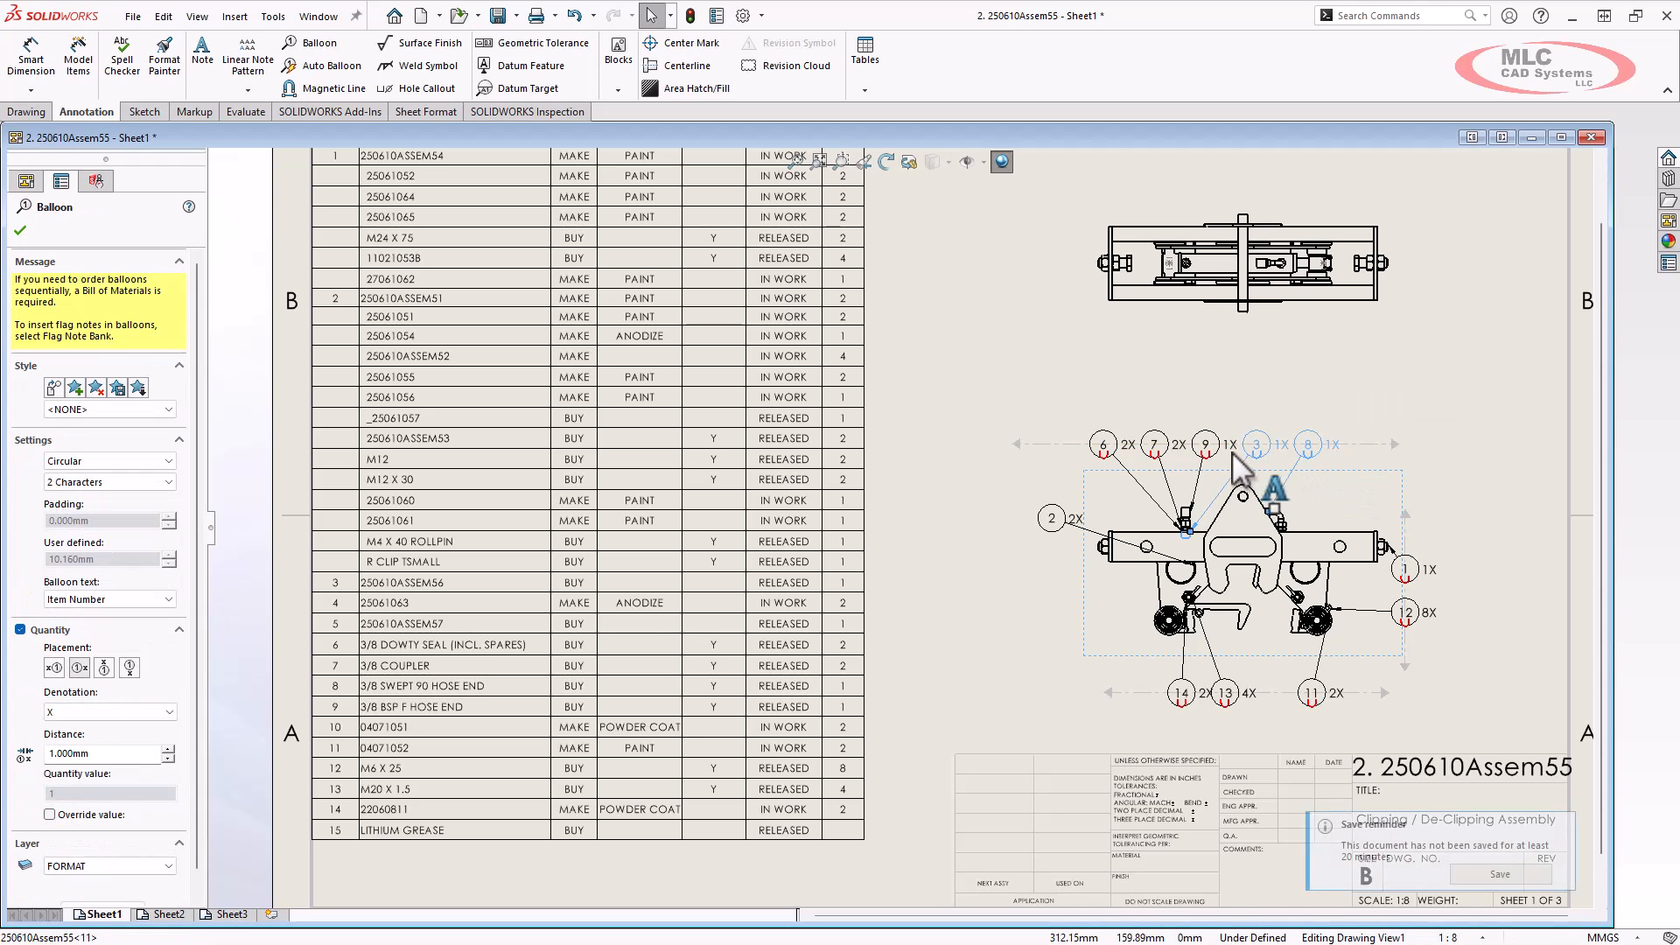
left_click(1222, 459, "ctrl")
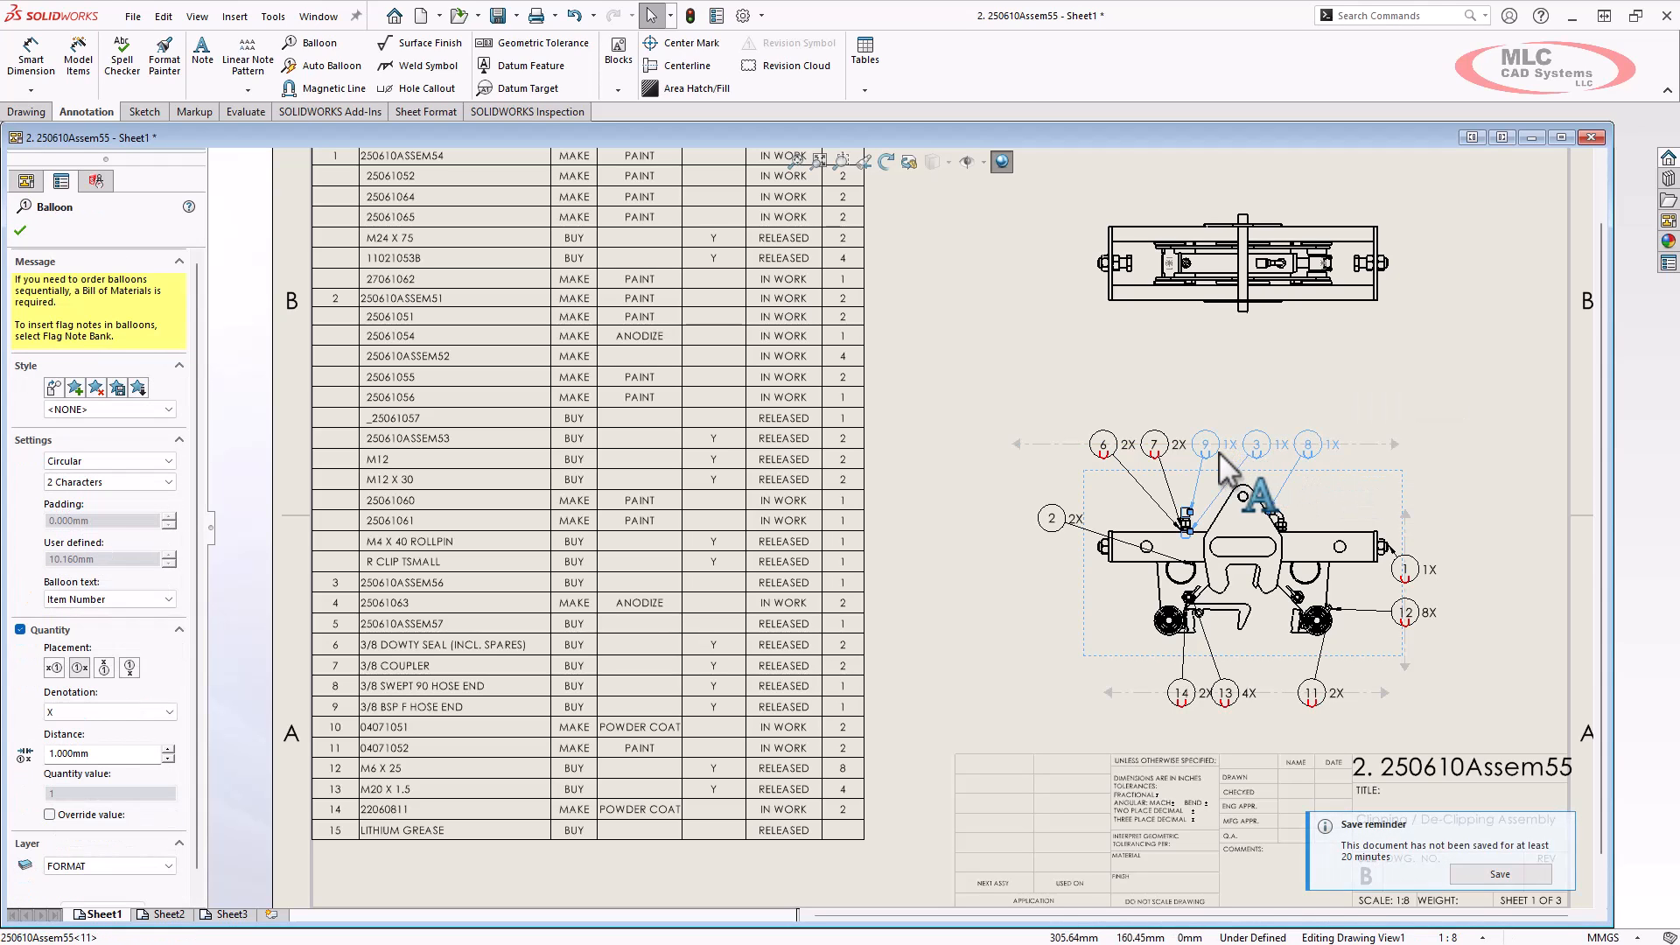
left_click(1416, 564, "ctrl")
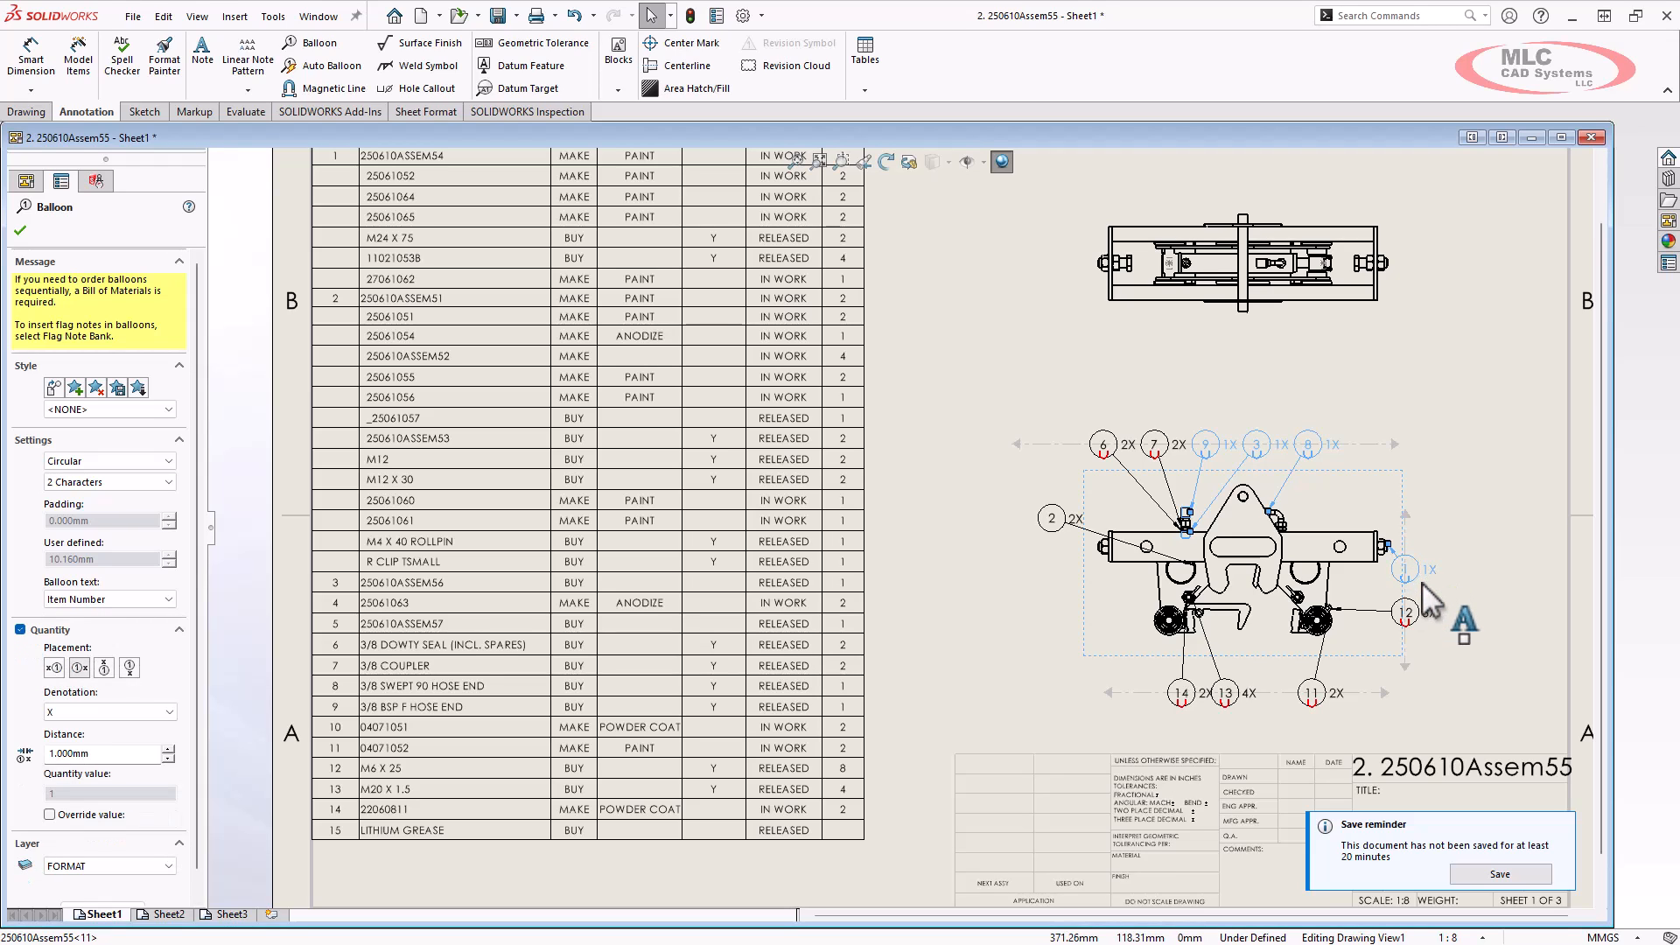
left_click(20, 630)
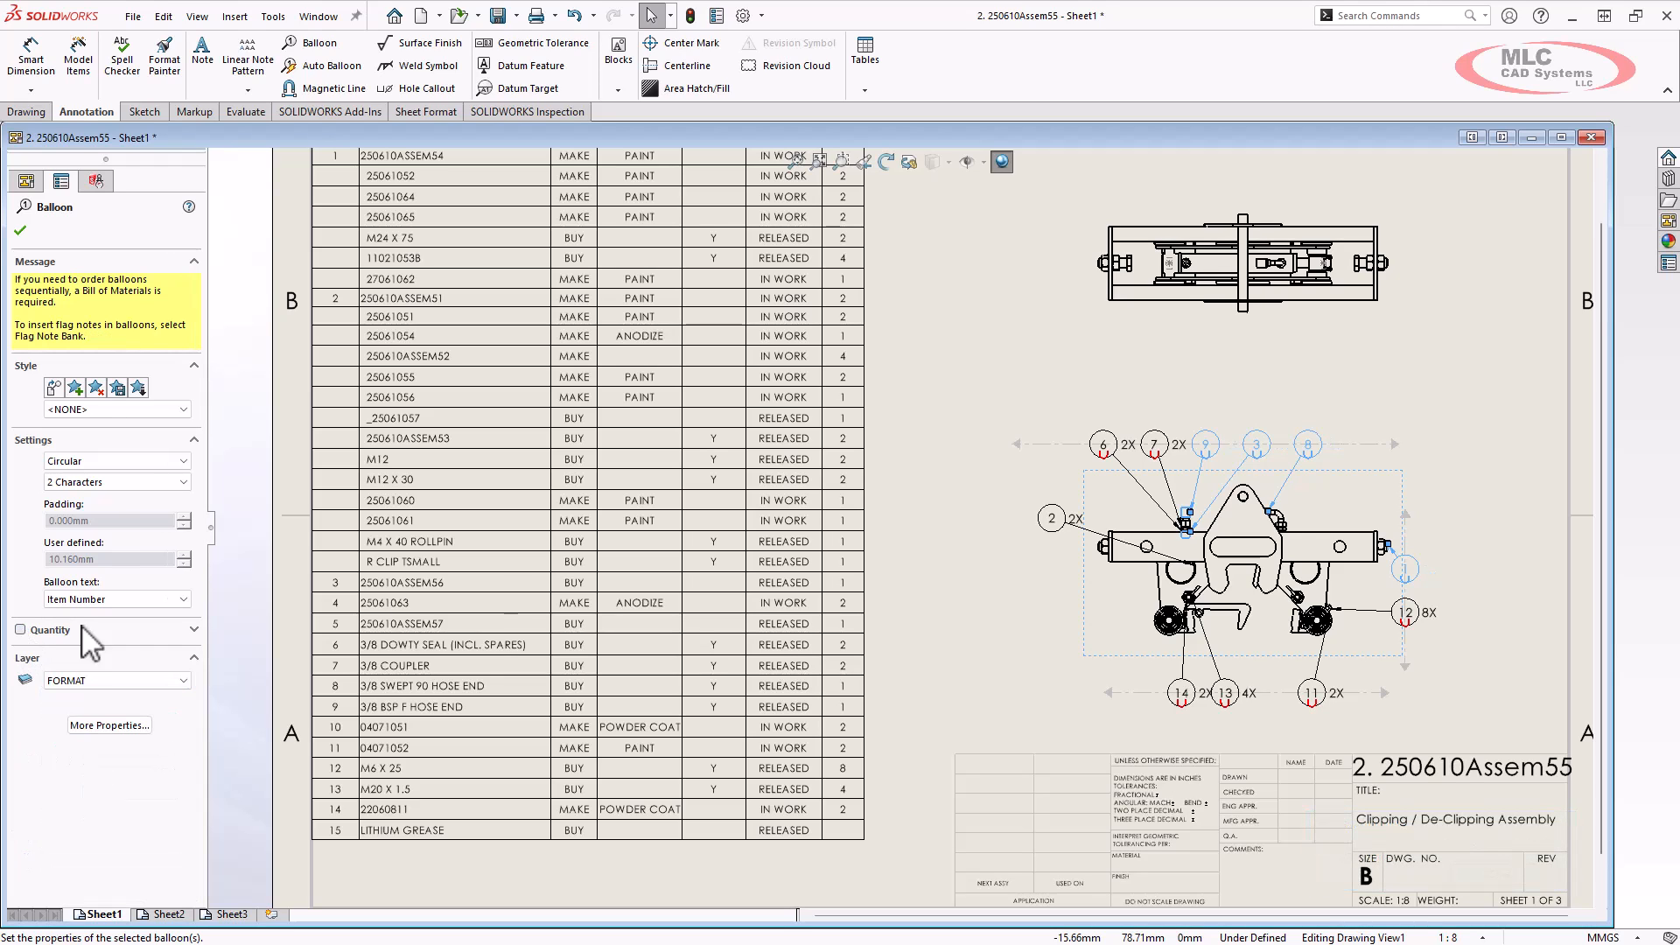
left_click(1479, 378)
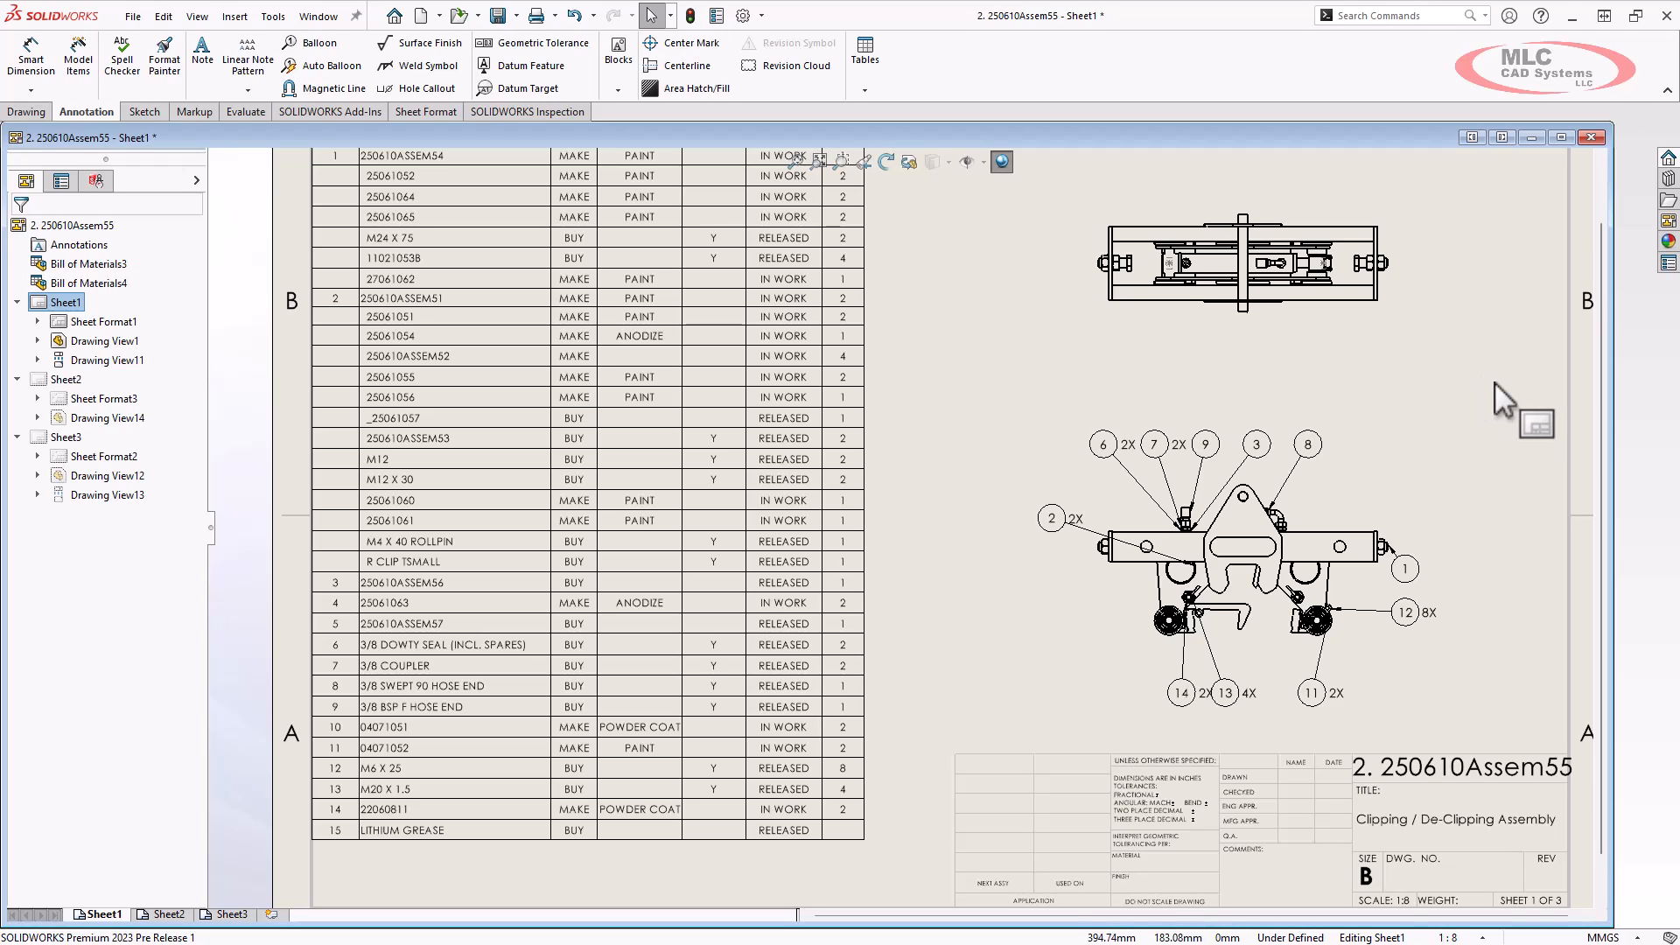
left_click_drag(1054, 393, 1207, 479)
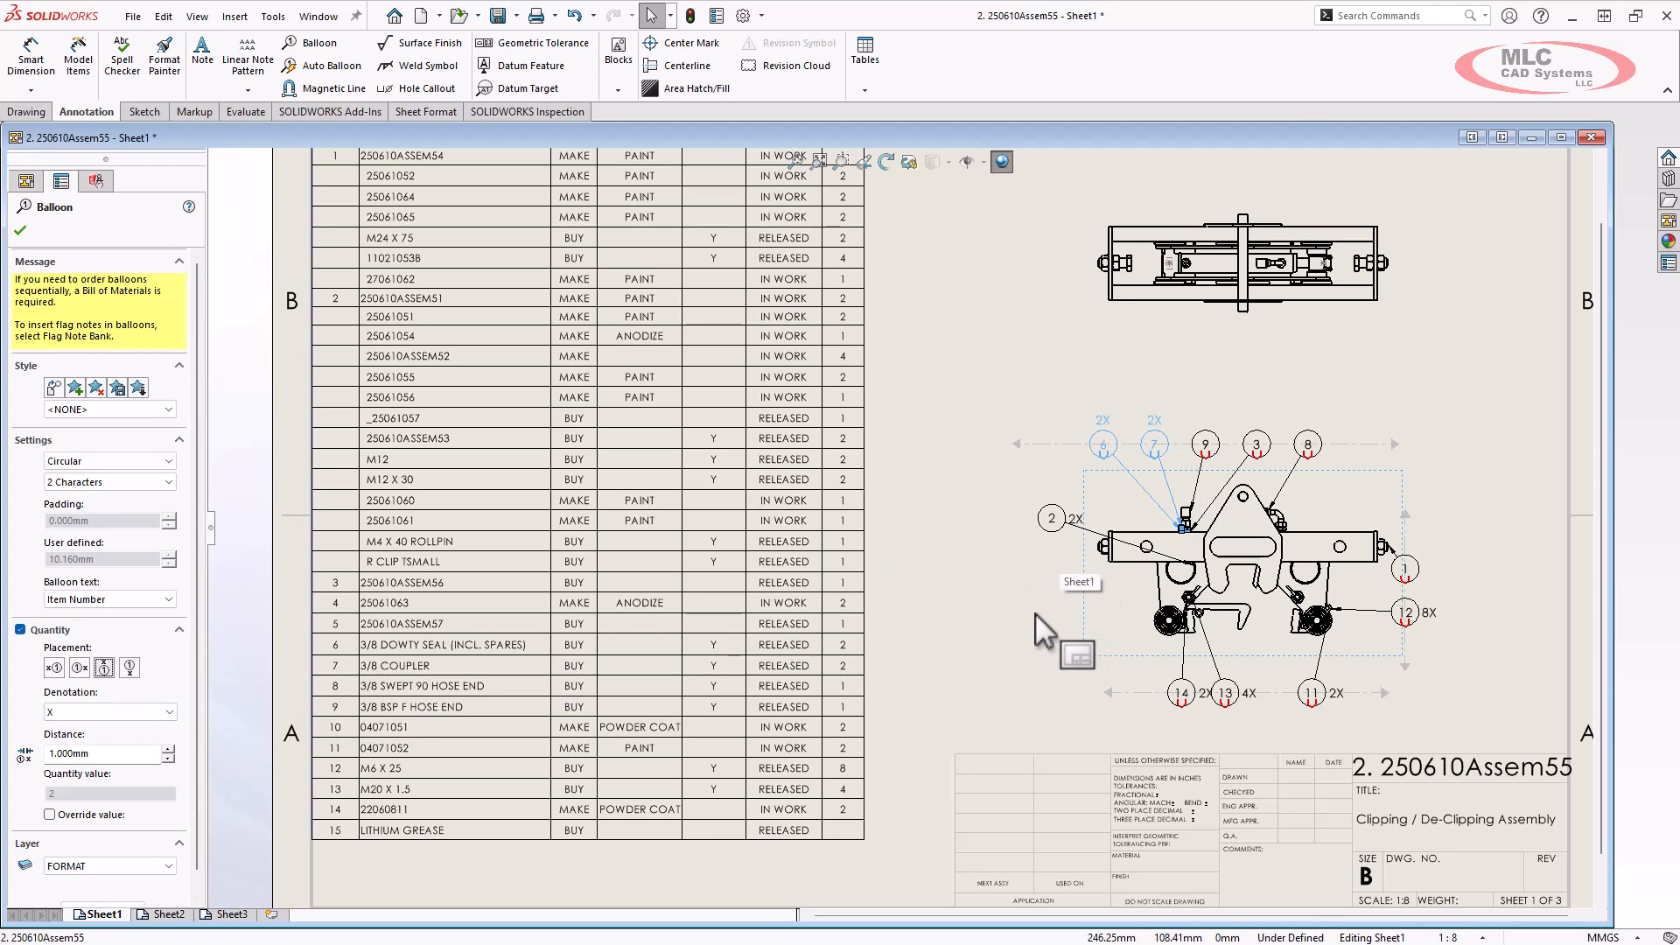
Step: Attach balloon 2 to the magnetic line below the front view between balloons 13 and 11, and lengthen that line to about 129 mm
left_click_drag(1048, 522, 1273, 700)
left_click_drag(1106, 693, 1030, 694)
left_click_drag(1387, 692, 1424, 693)
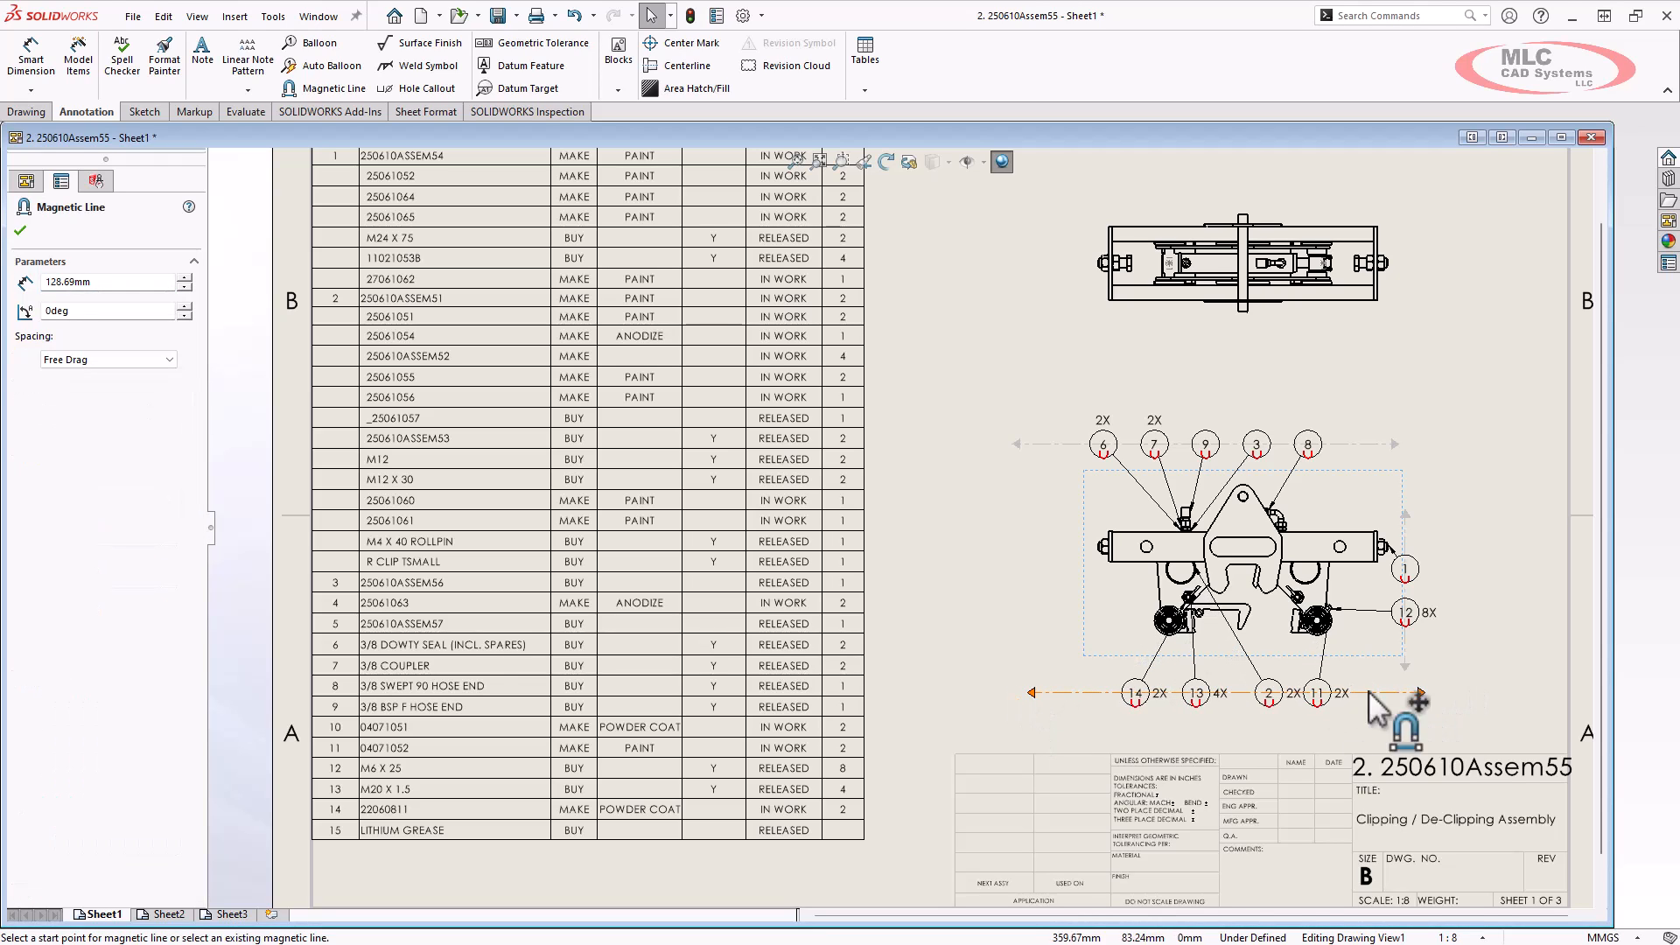
Step: Shift the front view slightly with its balloons, and place the quantities below balloons 14, 13, 2 and 11
mouse_move(1090, 669)
left_mouse_down()
mouse_move(1186, 670)
mouse_move(1074, 659)
left_mouse_up()
left_click(1393, 656)
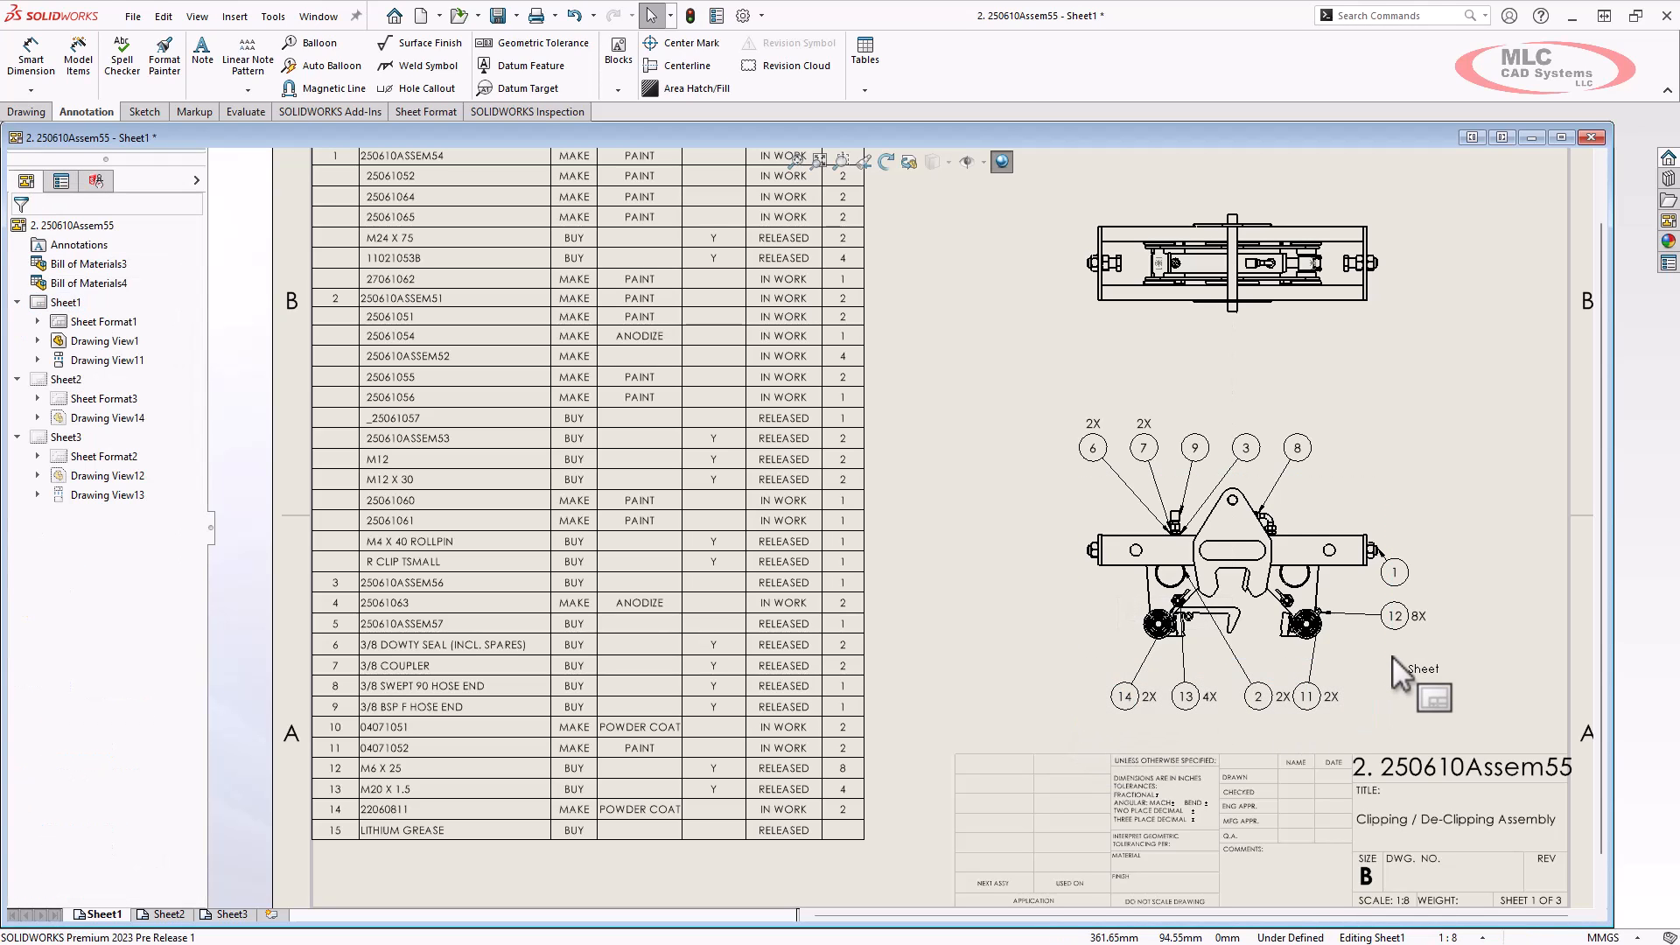
left_click(1394, 722)
left_click_drag(1420, 729, 1050, 665)
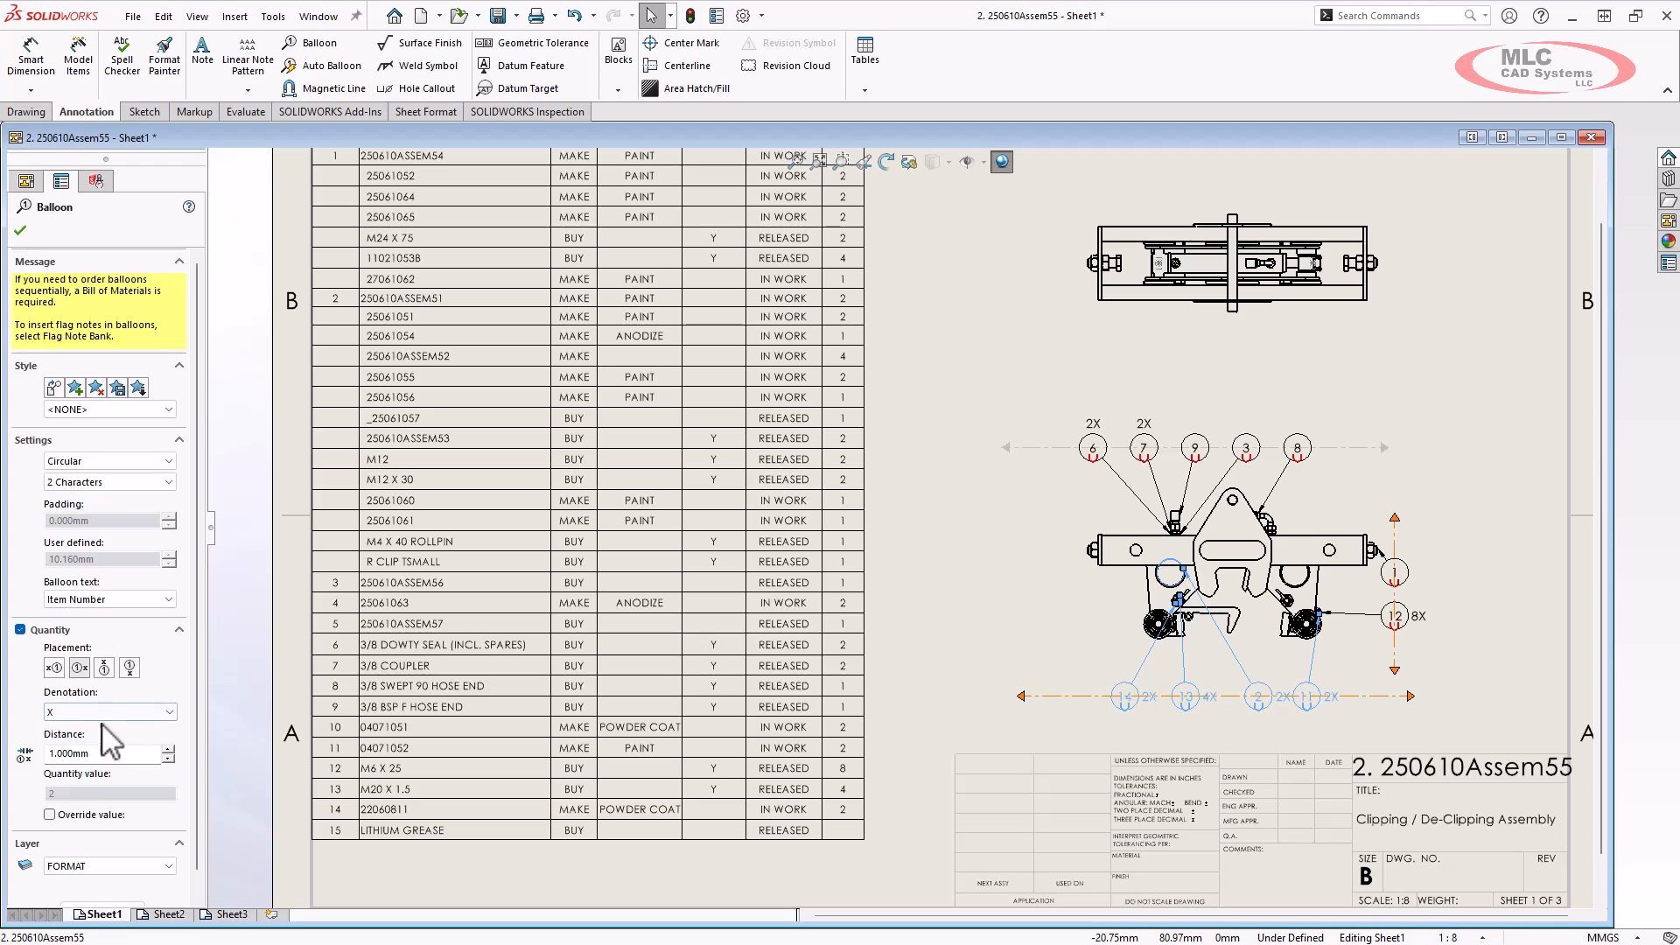
left_click(130, 667)
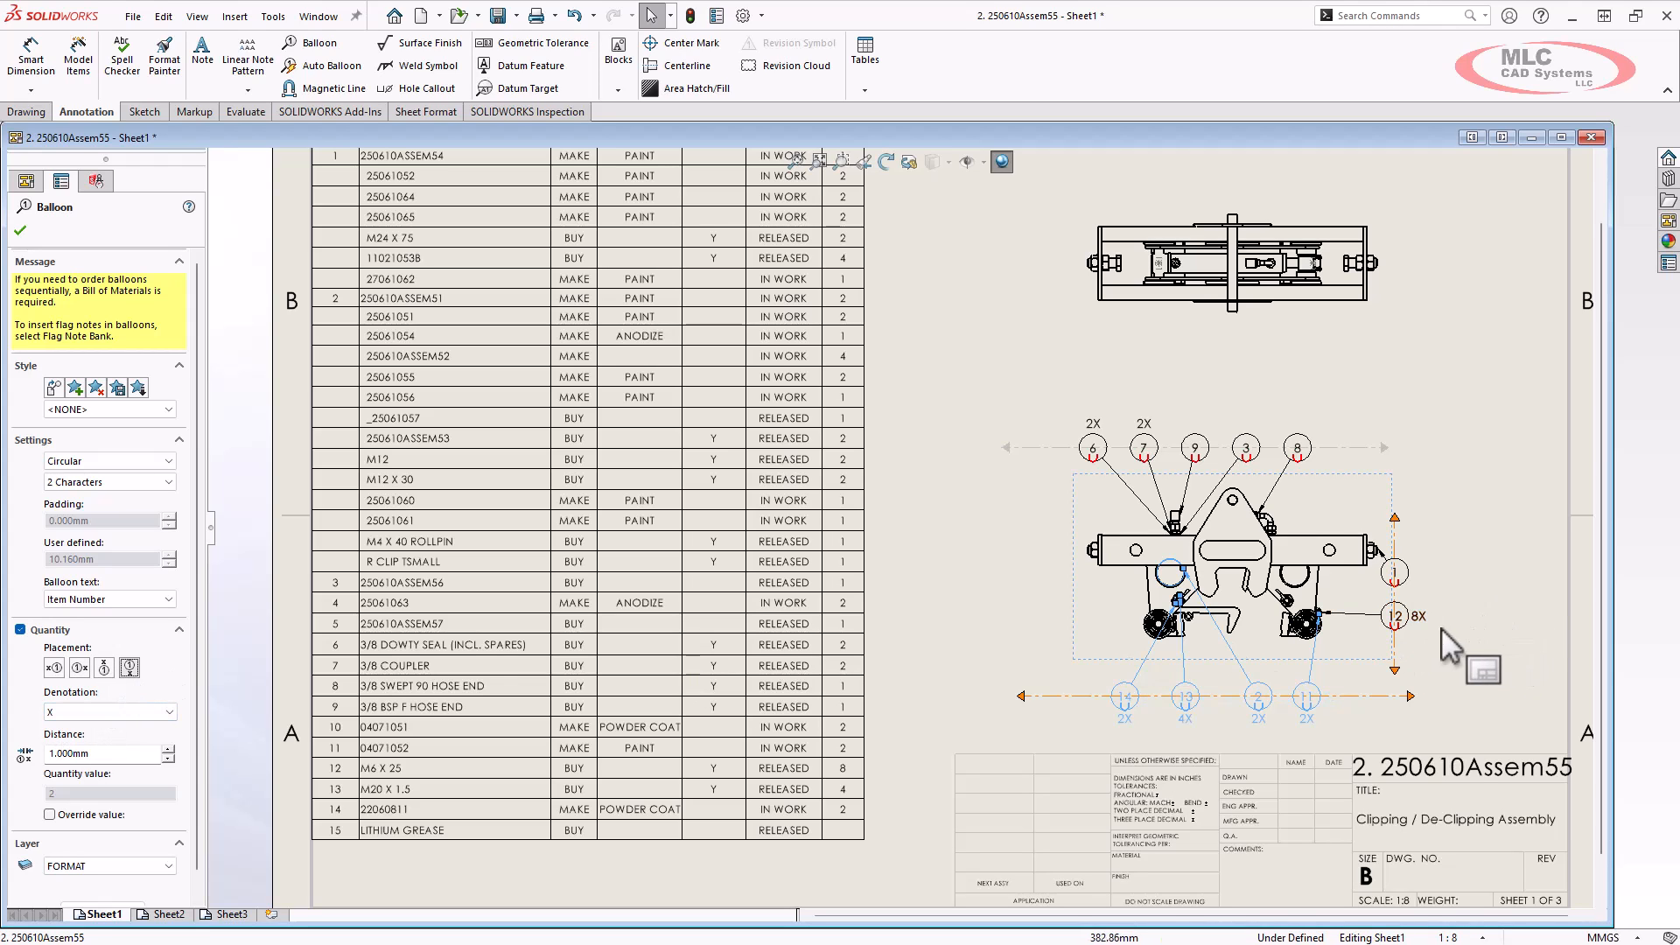
left_click(1477, 590)
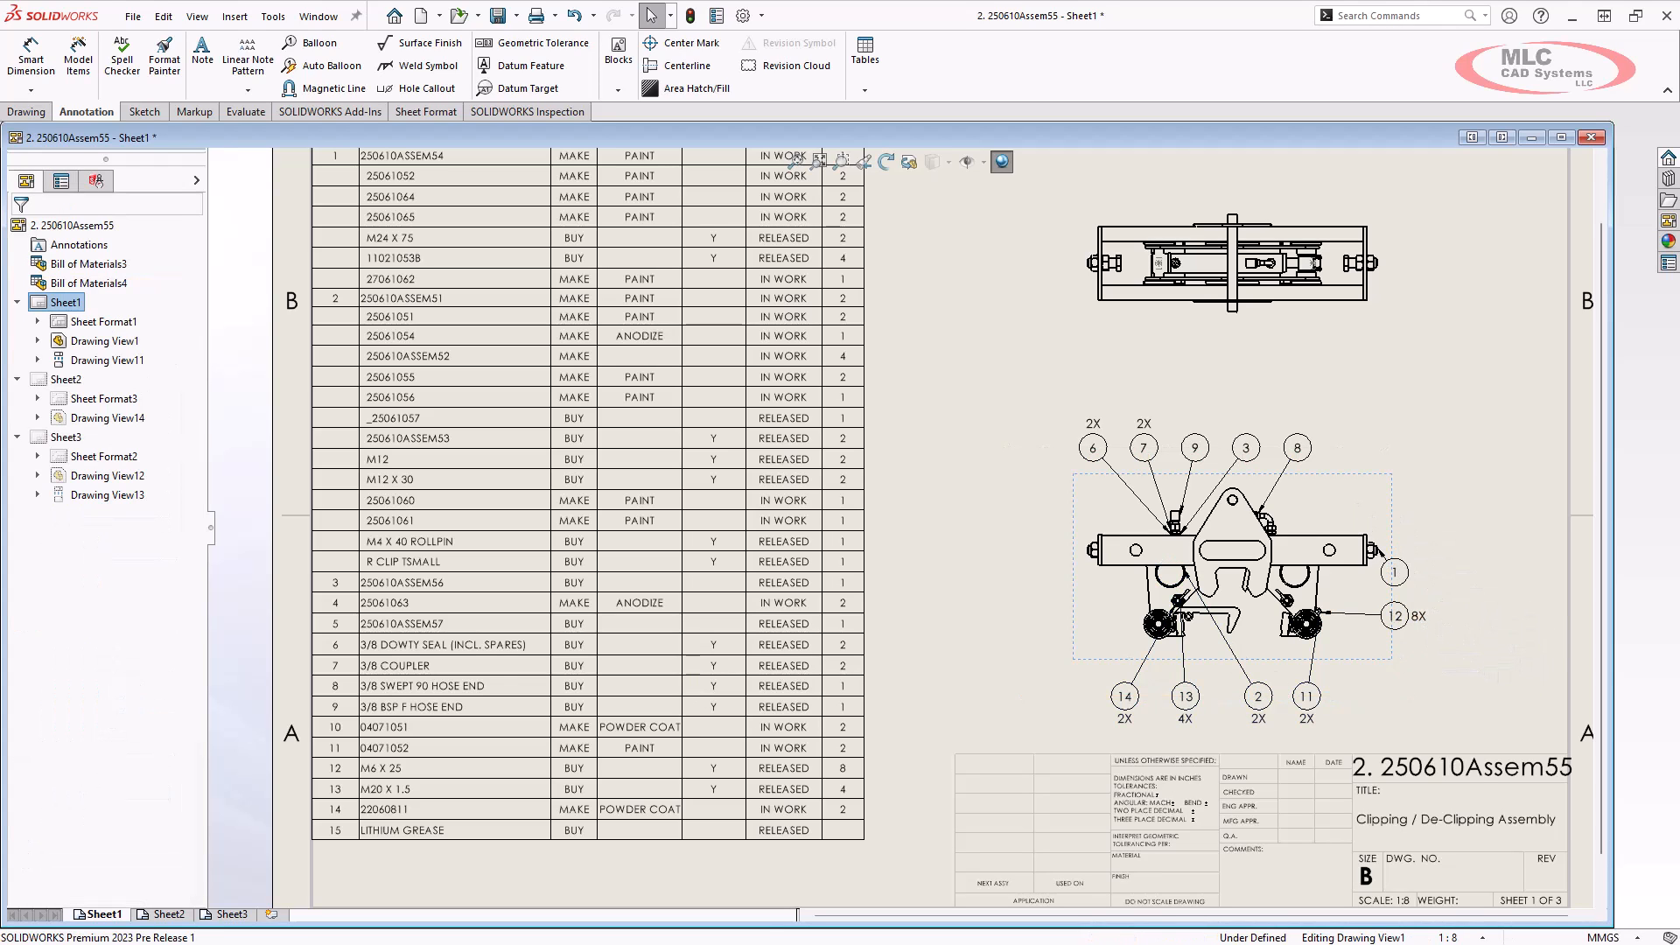
Step: Move balloons 1 and 12 on their vertical magnetic line farther out and slightly up from the front view, and maximize the drawing window
left_click_drag(1395, 572, 1442, 518)
left_click(1481, 523)
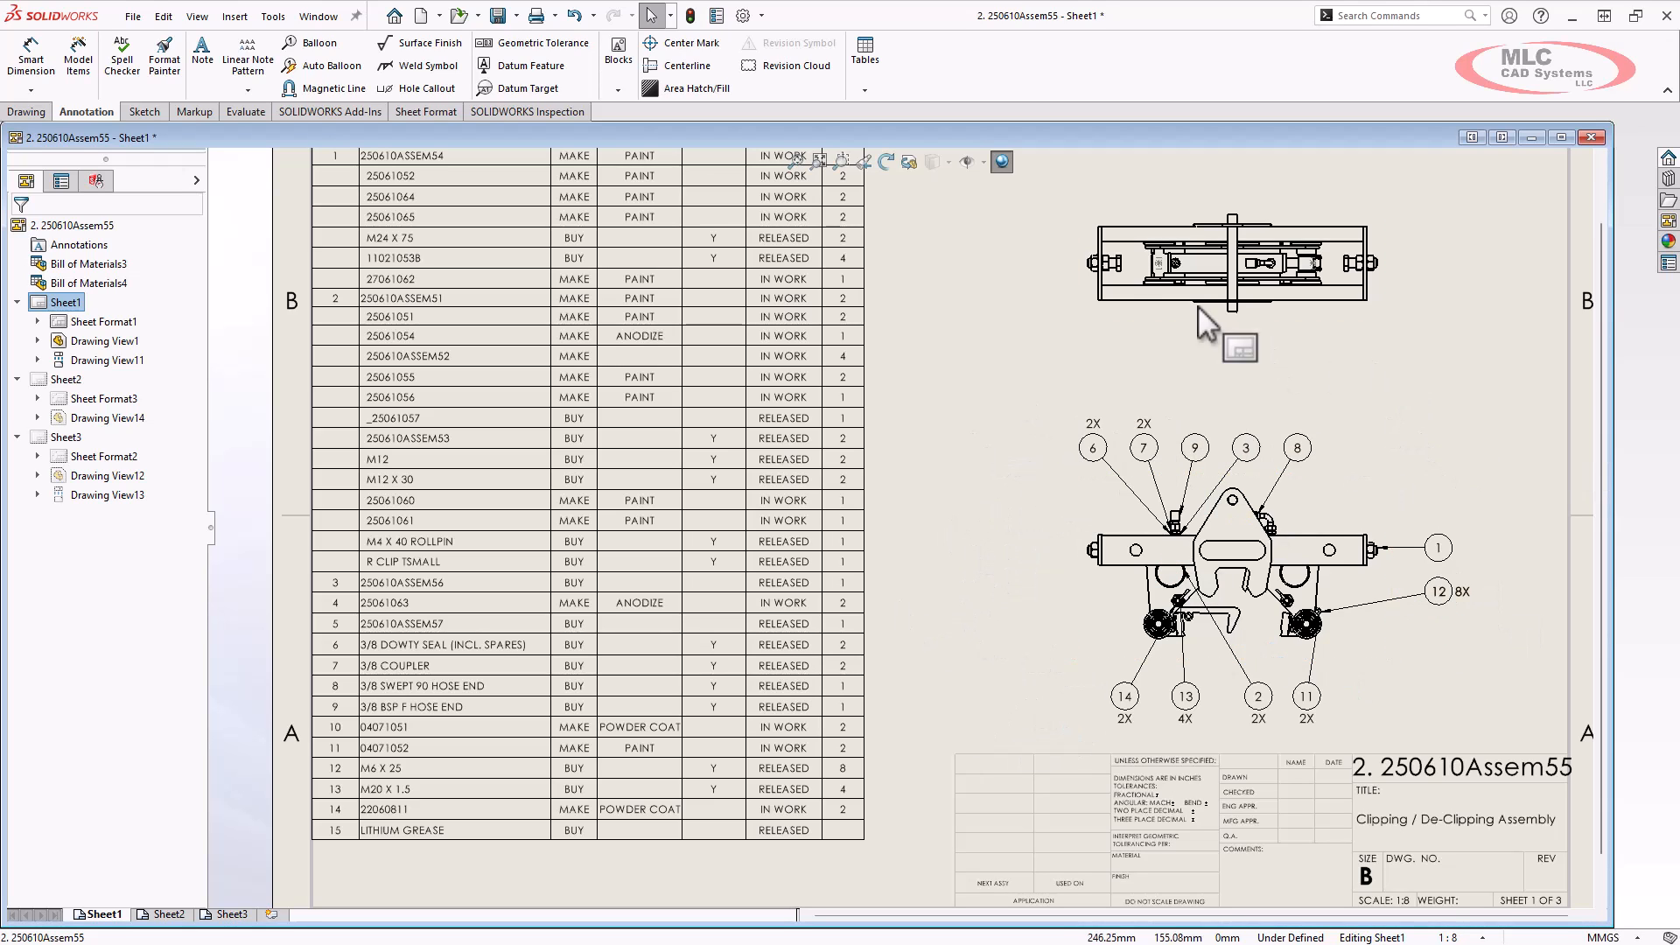
left_click(1563, 138)
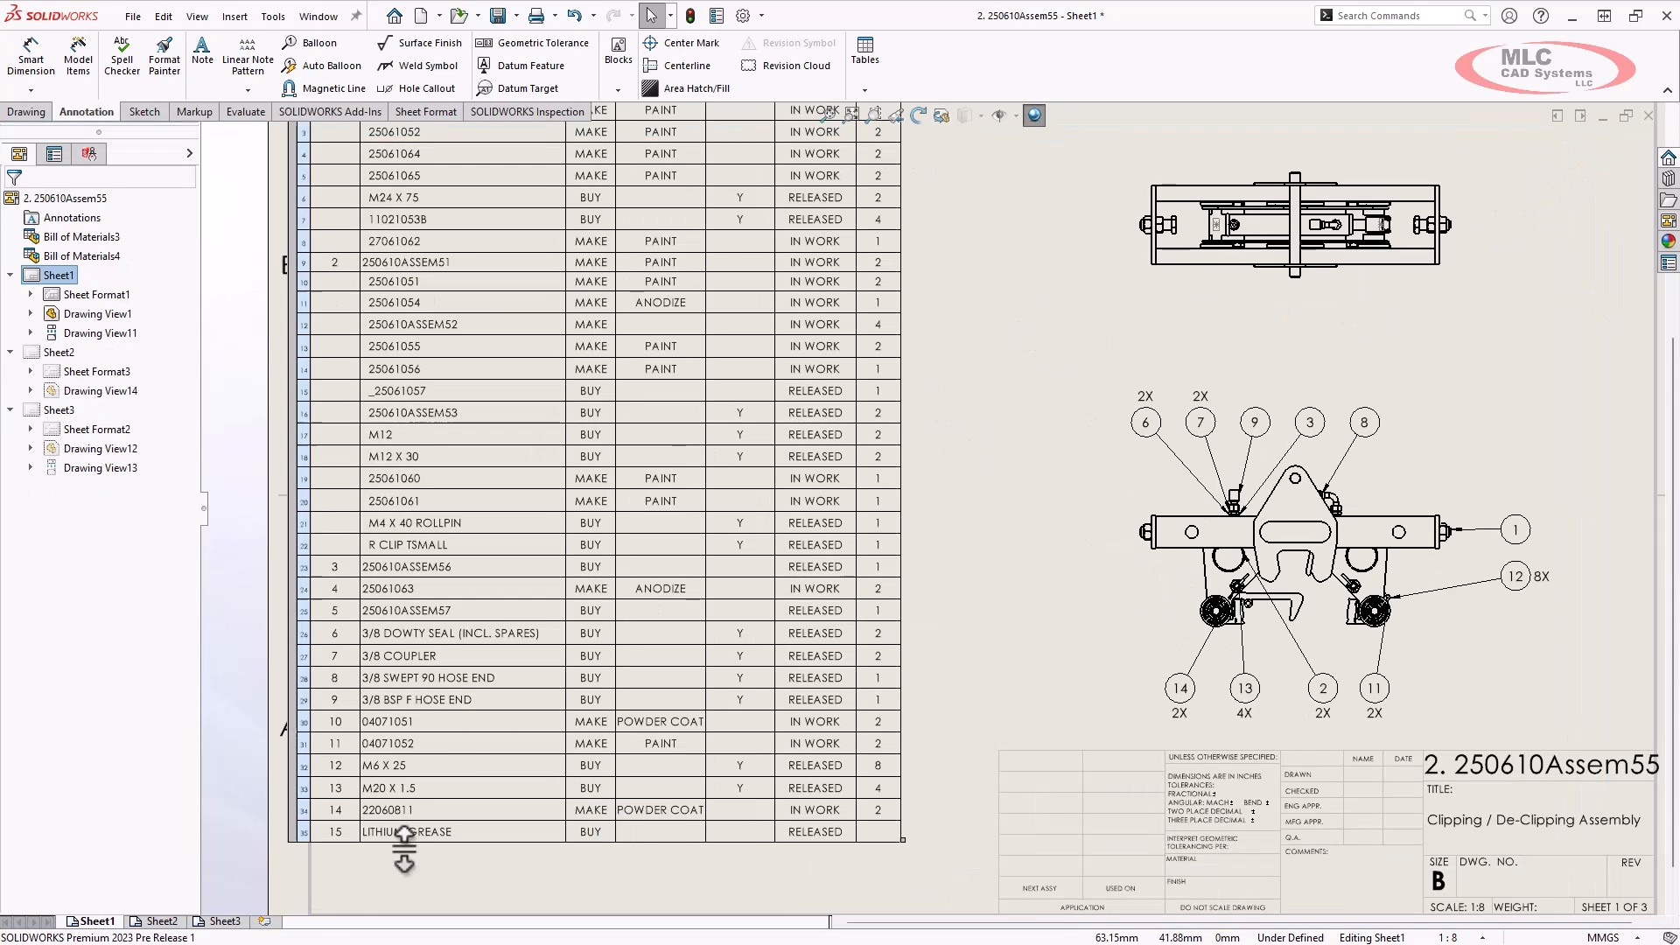
Step: On Sheet2, filter the Source column of the bill of materials to show only BUY items
left_click(161, 922)
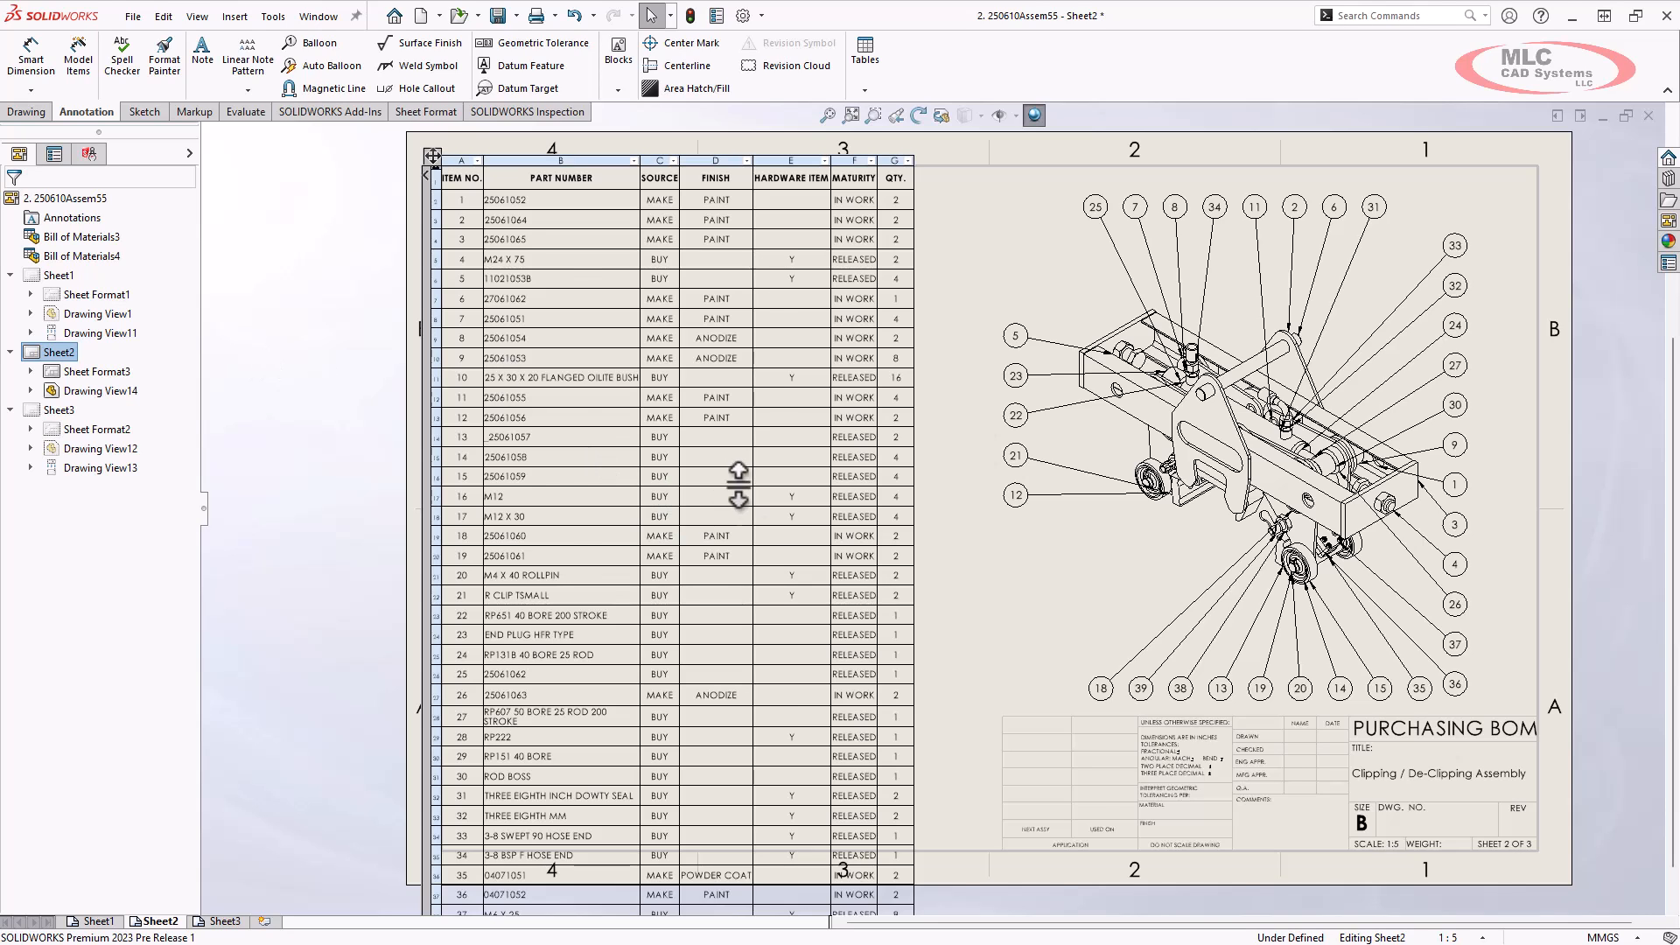
scroll(753, 472, "up", 2)
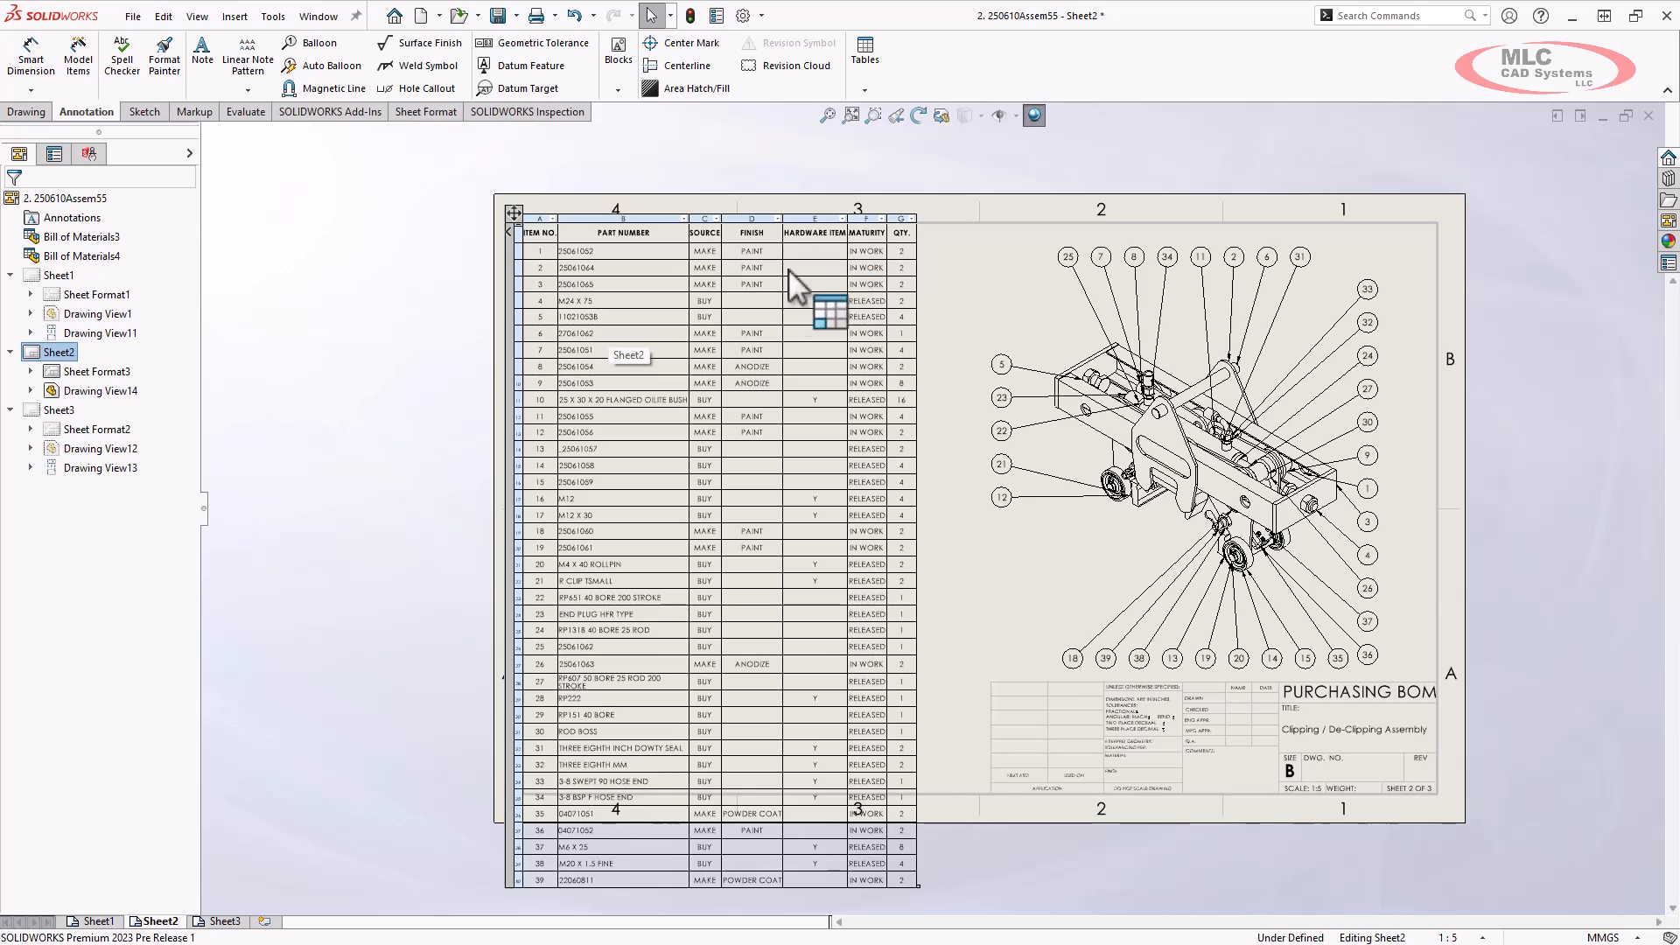
scroll(737, 285, "up", 1)
scroll(737, 286, "up", 4)
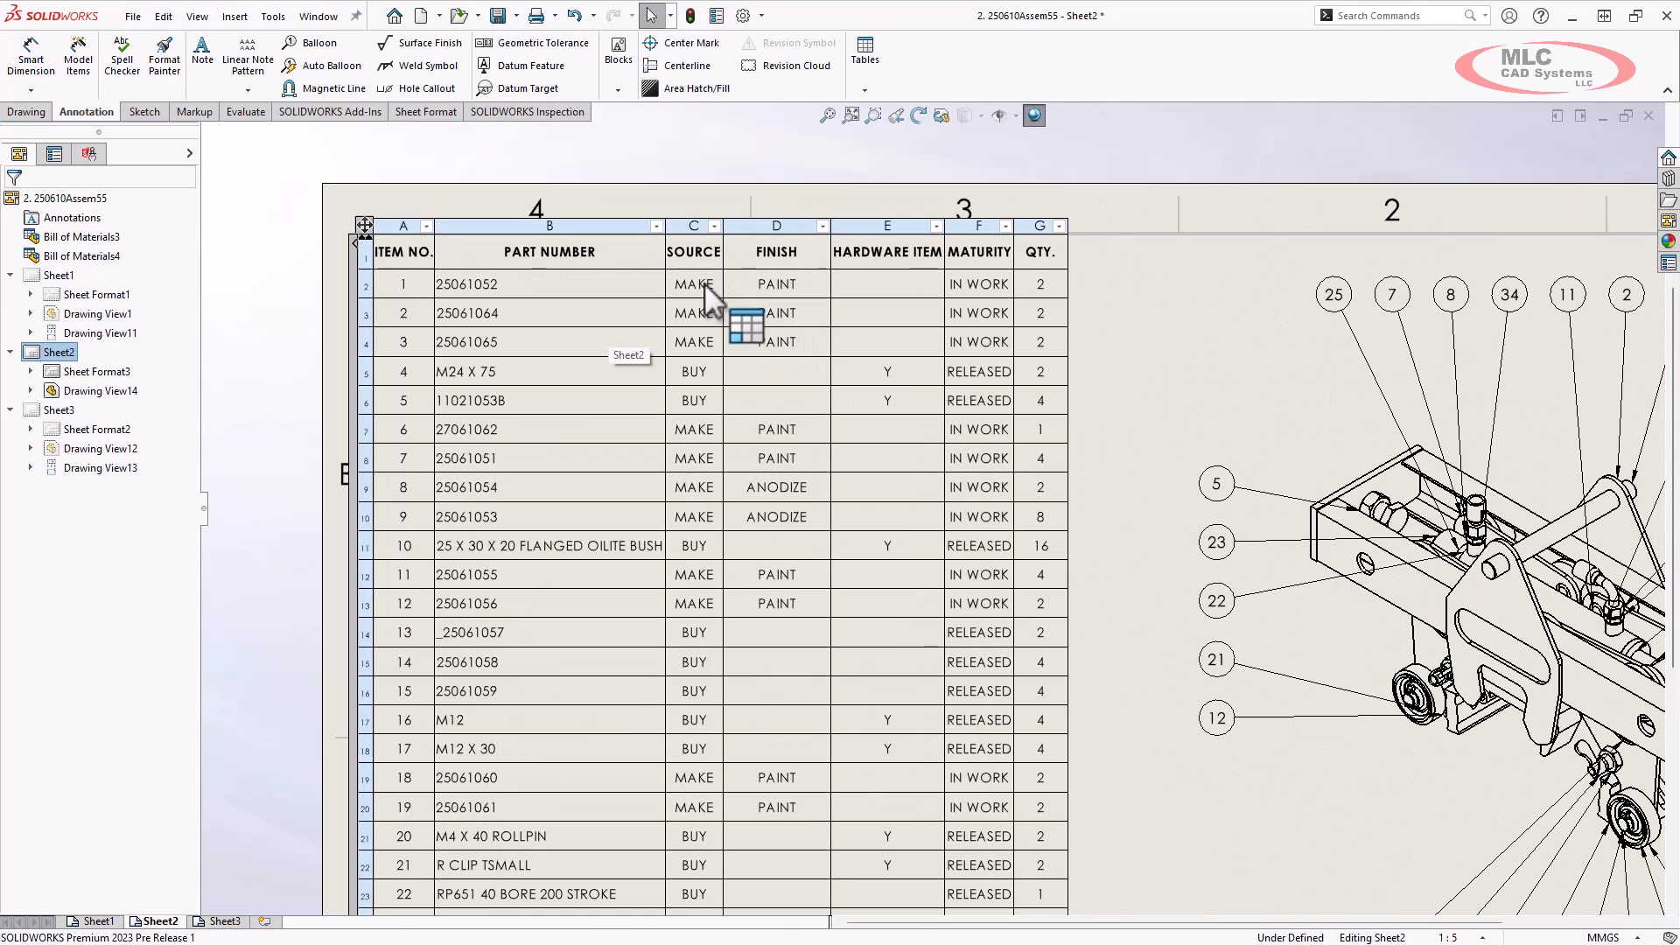
left_click(714, 226)
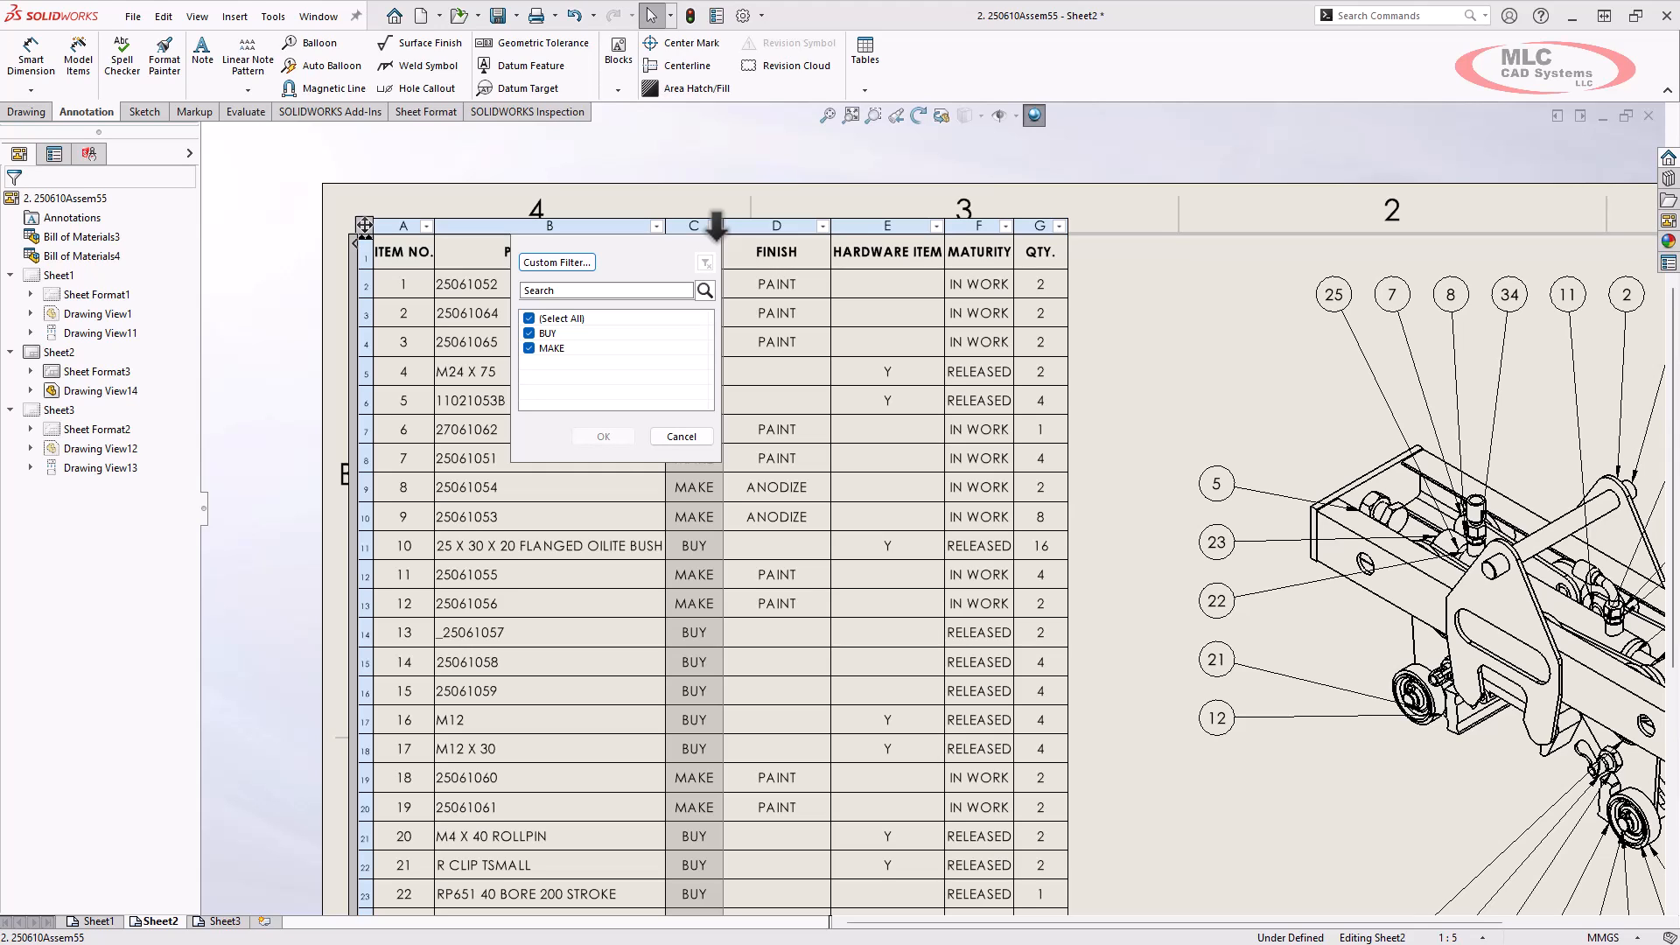
left_click(529, 348)
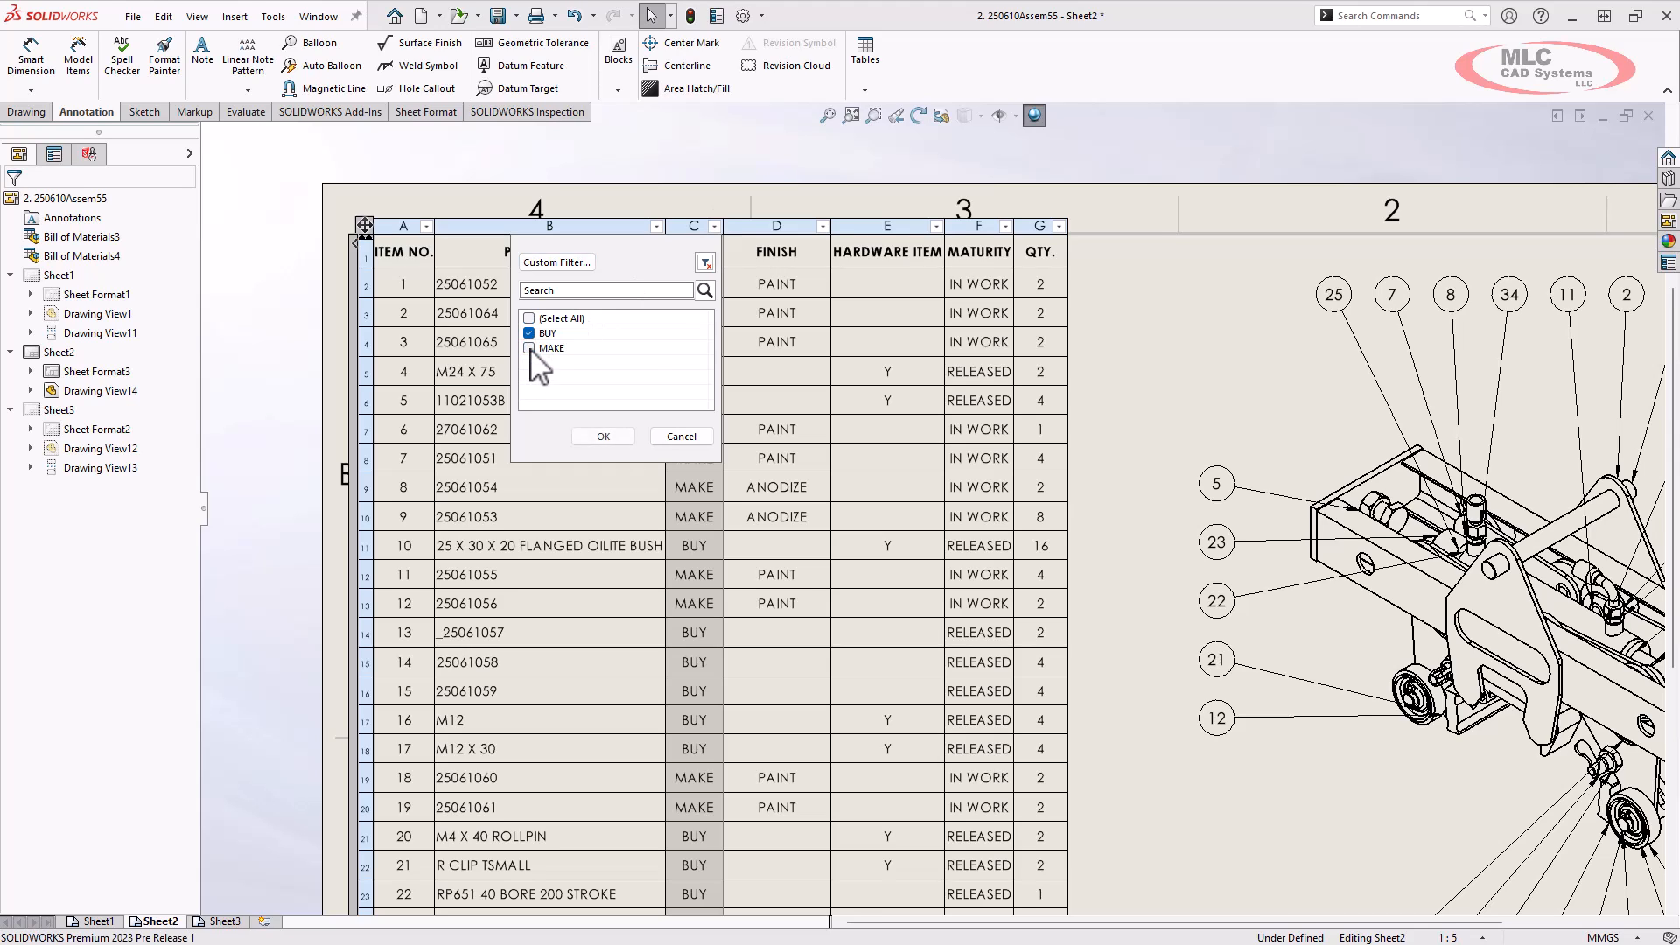
left_click(603, 436)
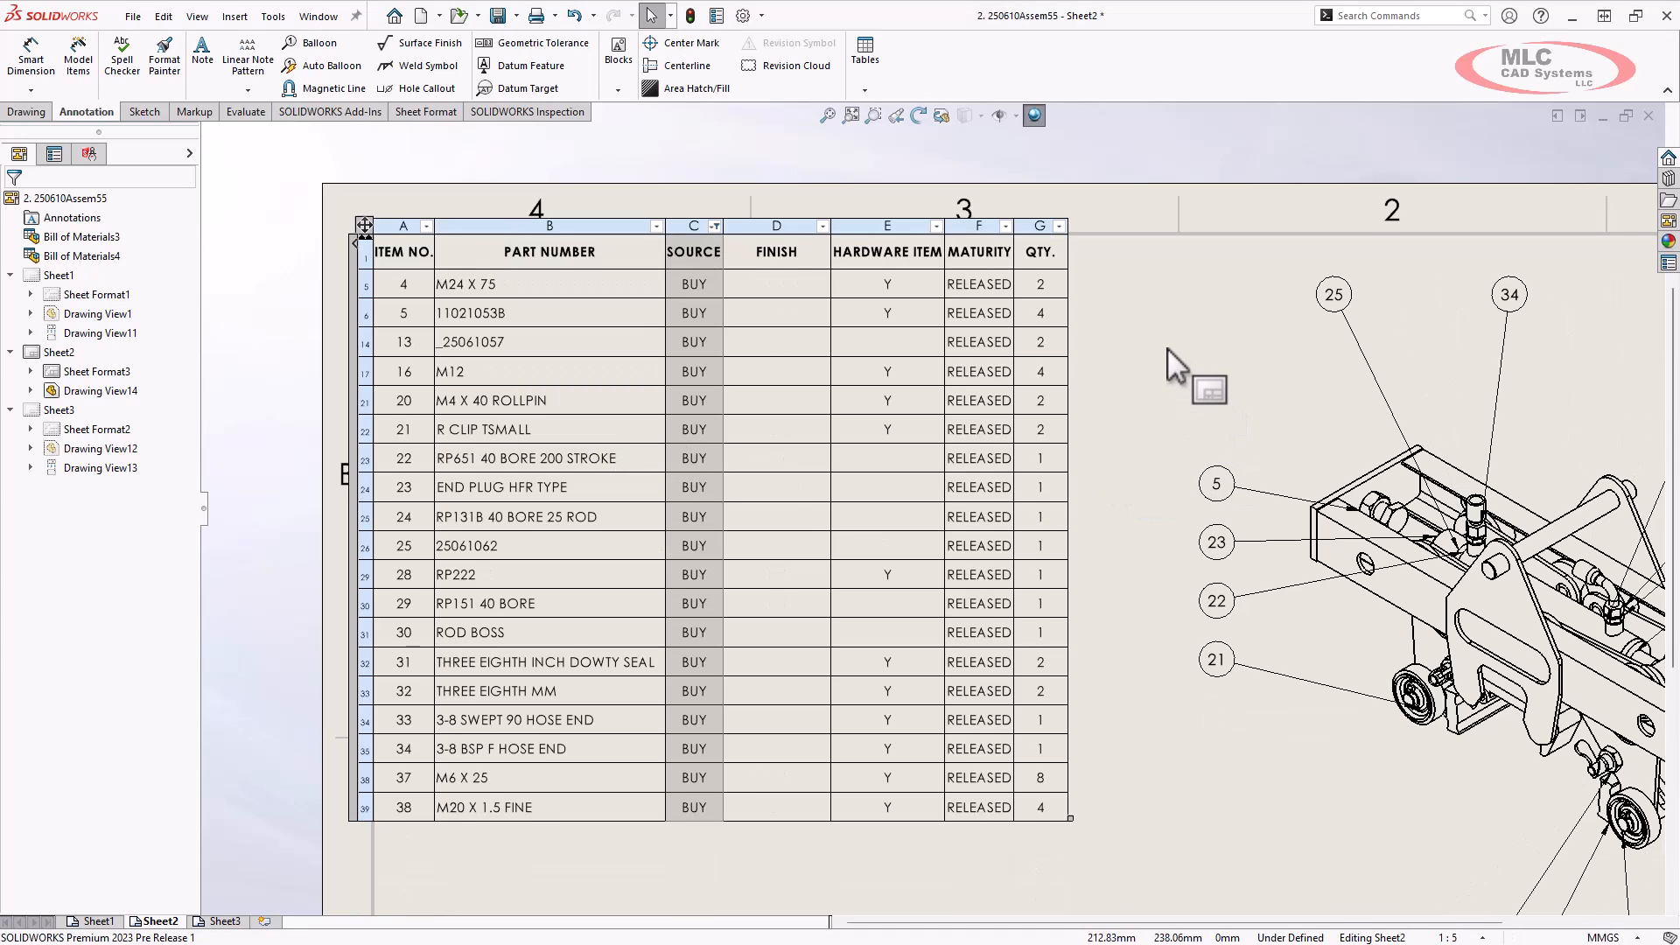
mouse_move(1162, 357)
middle_mouse_down("ctrl")
mouse_move(1042, 341)
mouse_move(1024, 303)
mouse_move(1044, 297)
middle_mouse_up("ctrl")
scroll(1118, 345, "up", 1)
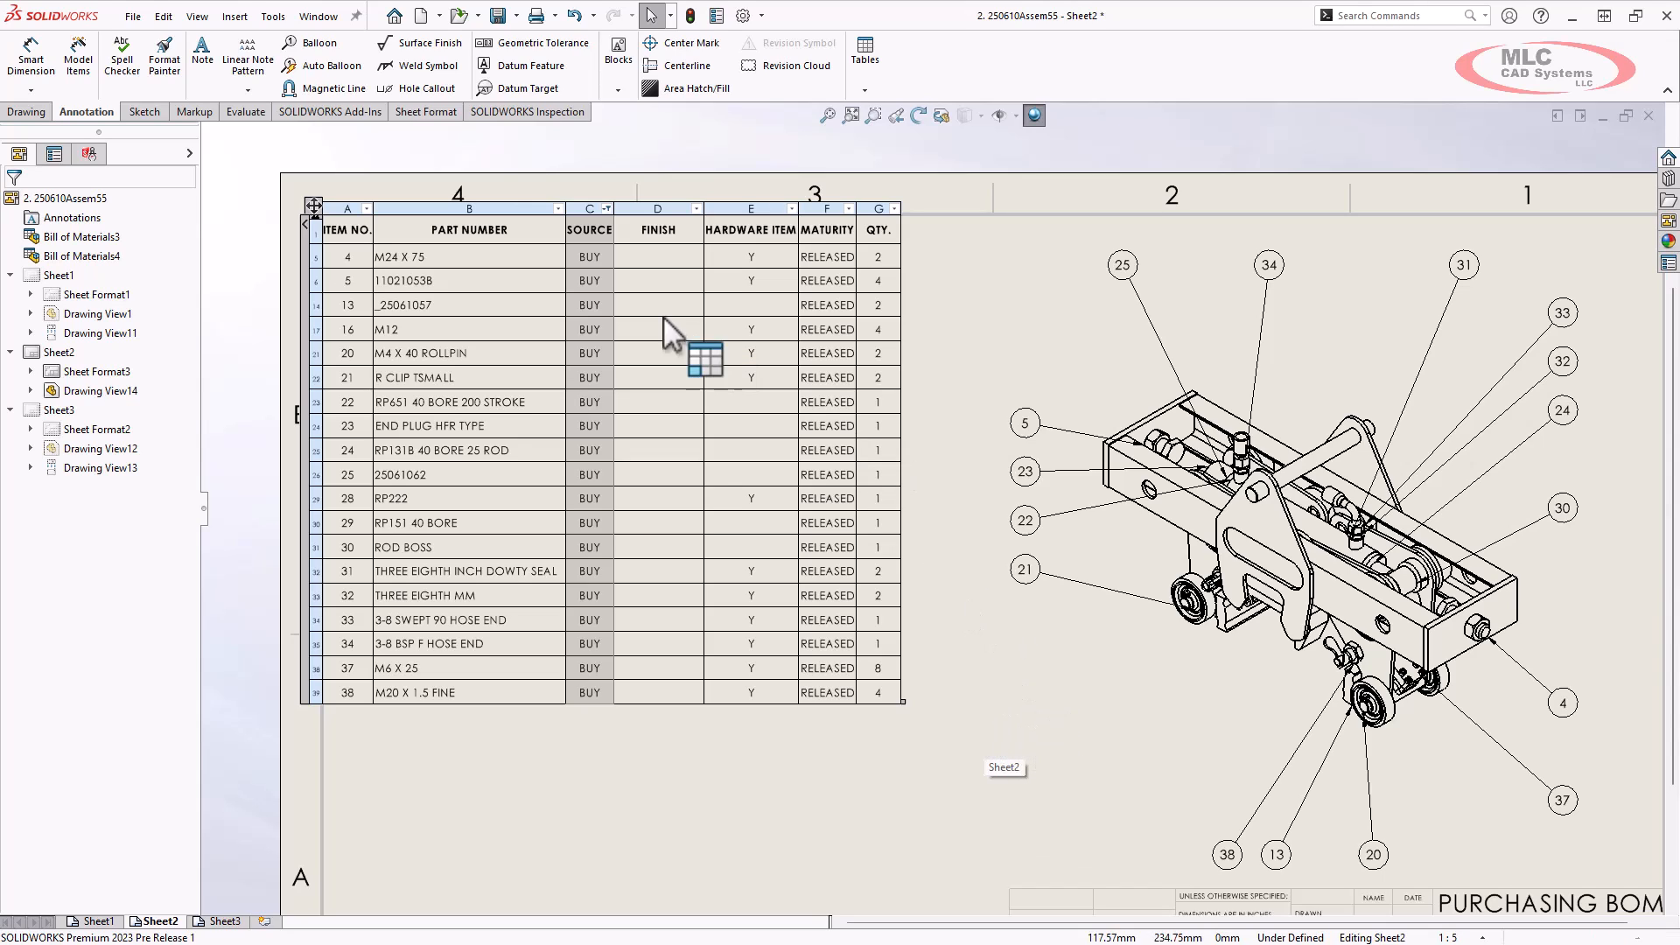
Step: Filter the Source column of the bill of materials on Sheet2 to show only MAKE items
left_click(607, 209)
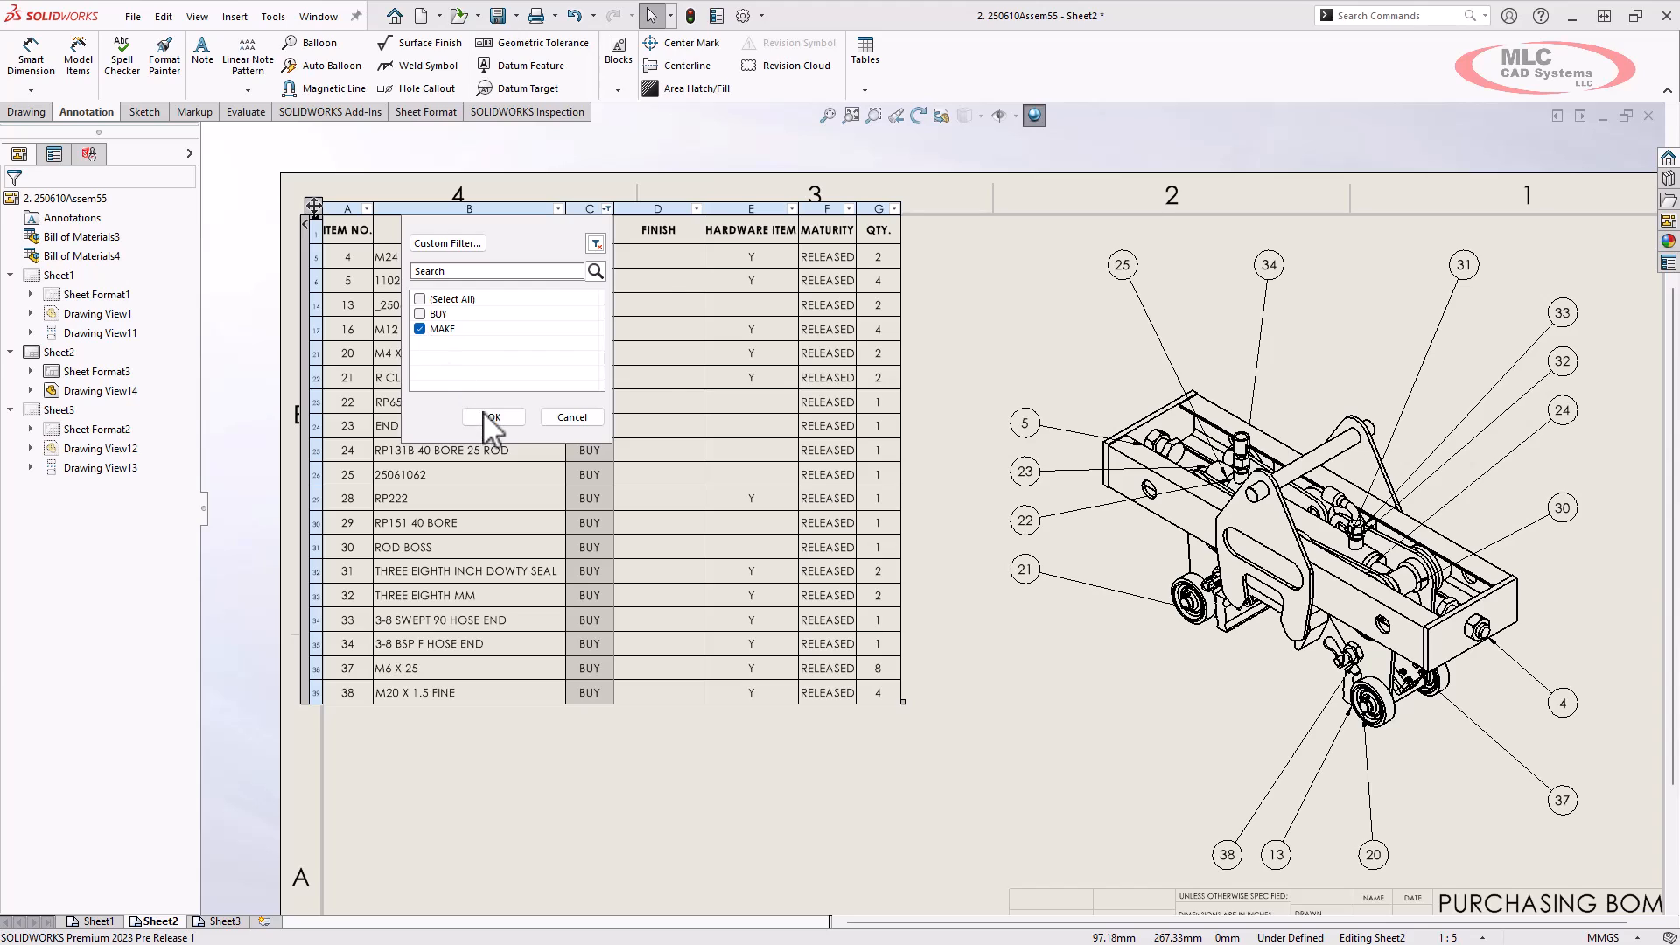
left_click(492, 418)
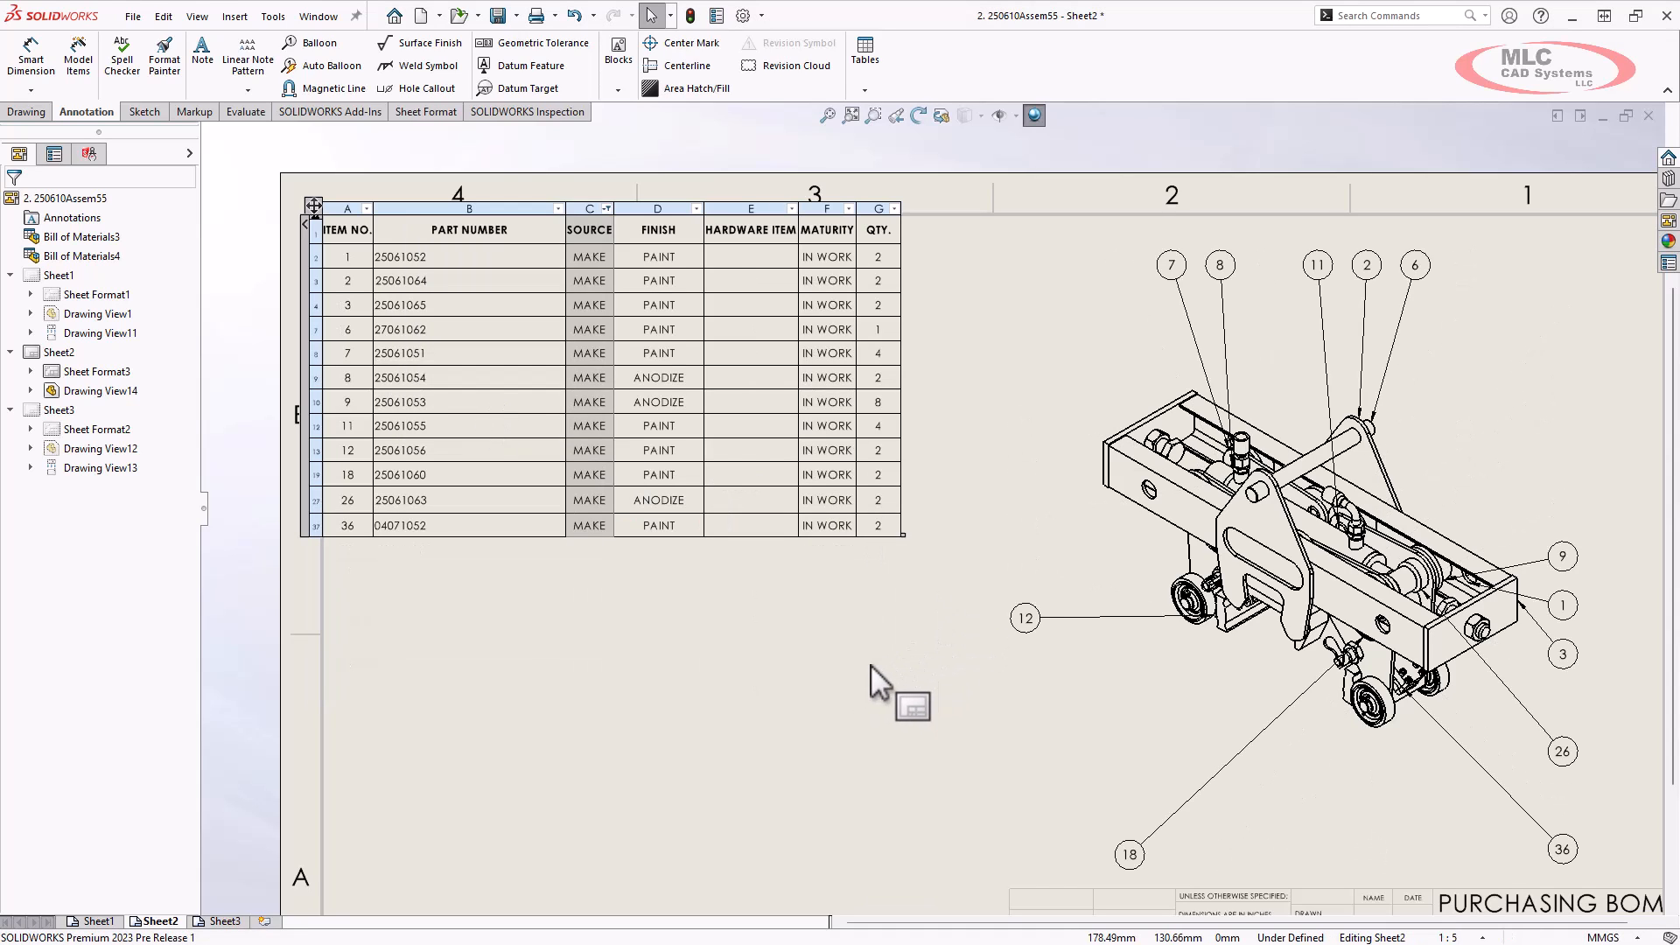
left_click(803, 639)
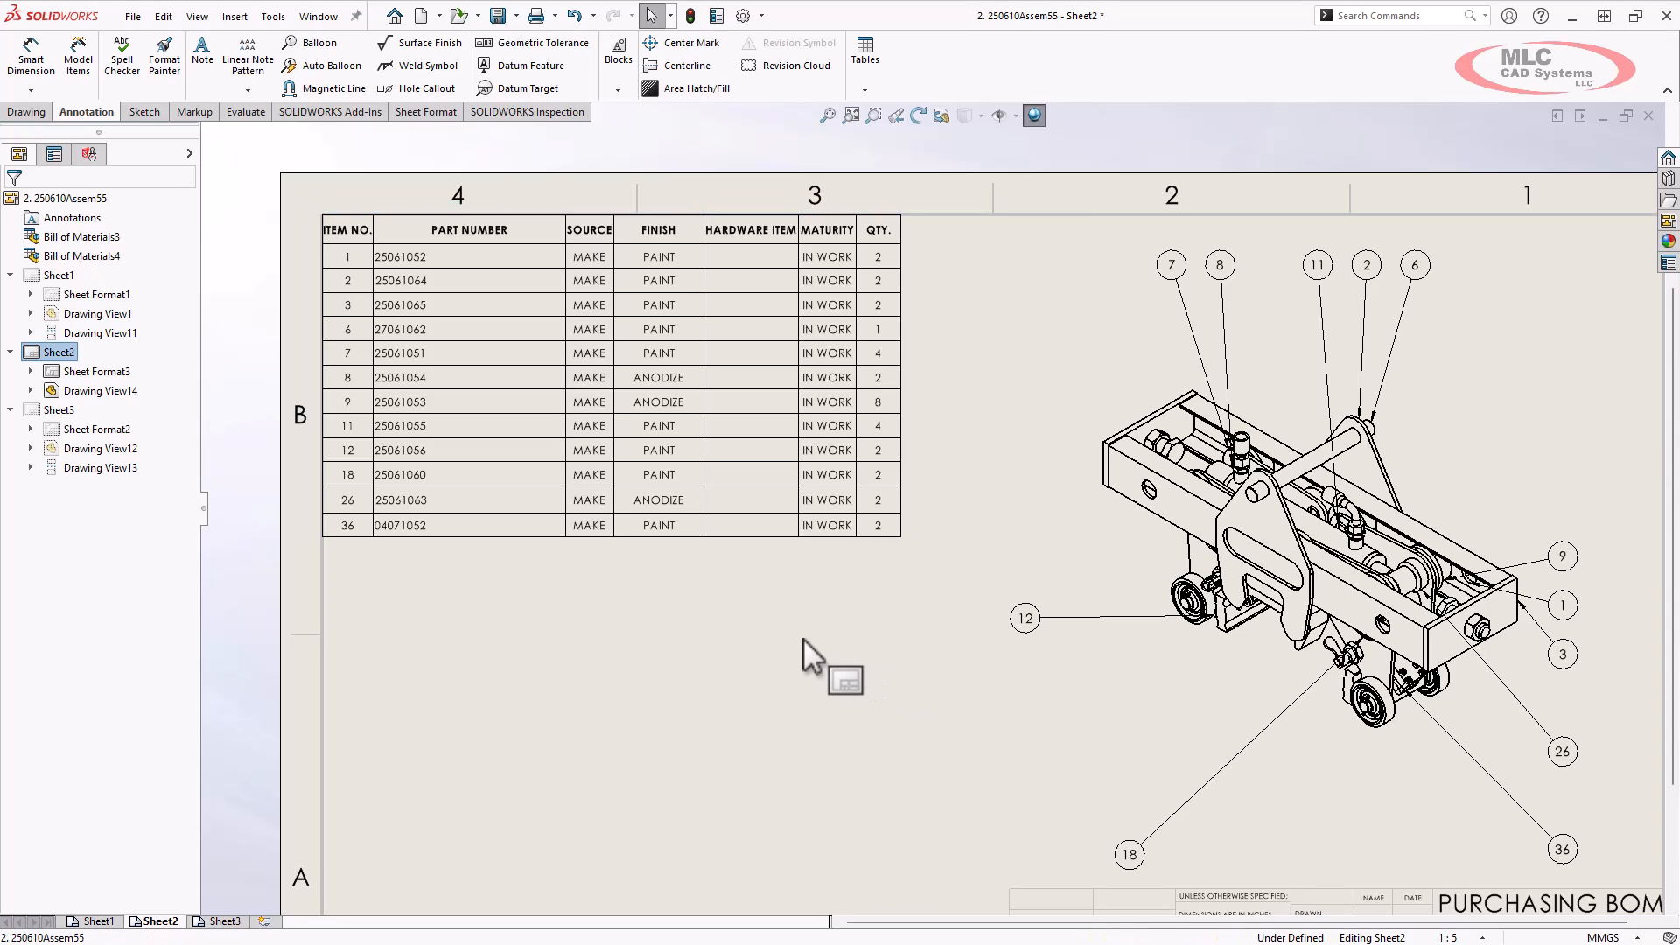
Step: Search the Part Number column's filter list for 250
left_click(564, 311)
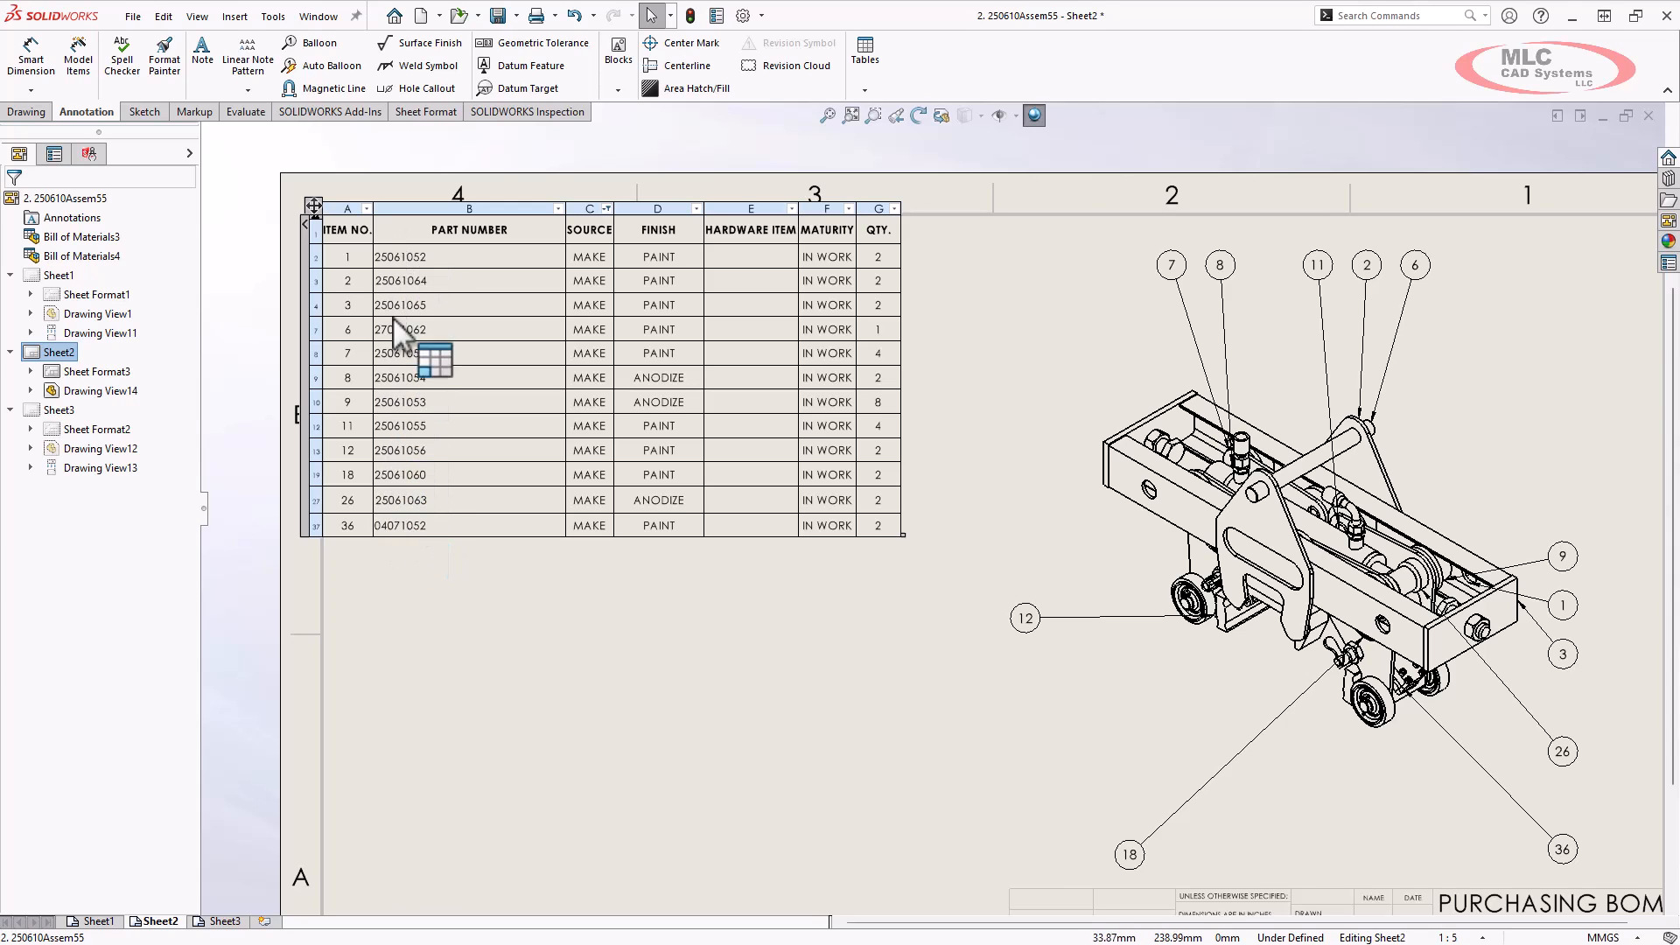
left_click(556, 210)
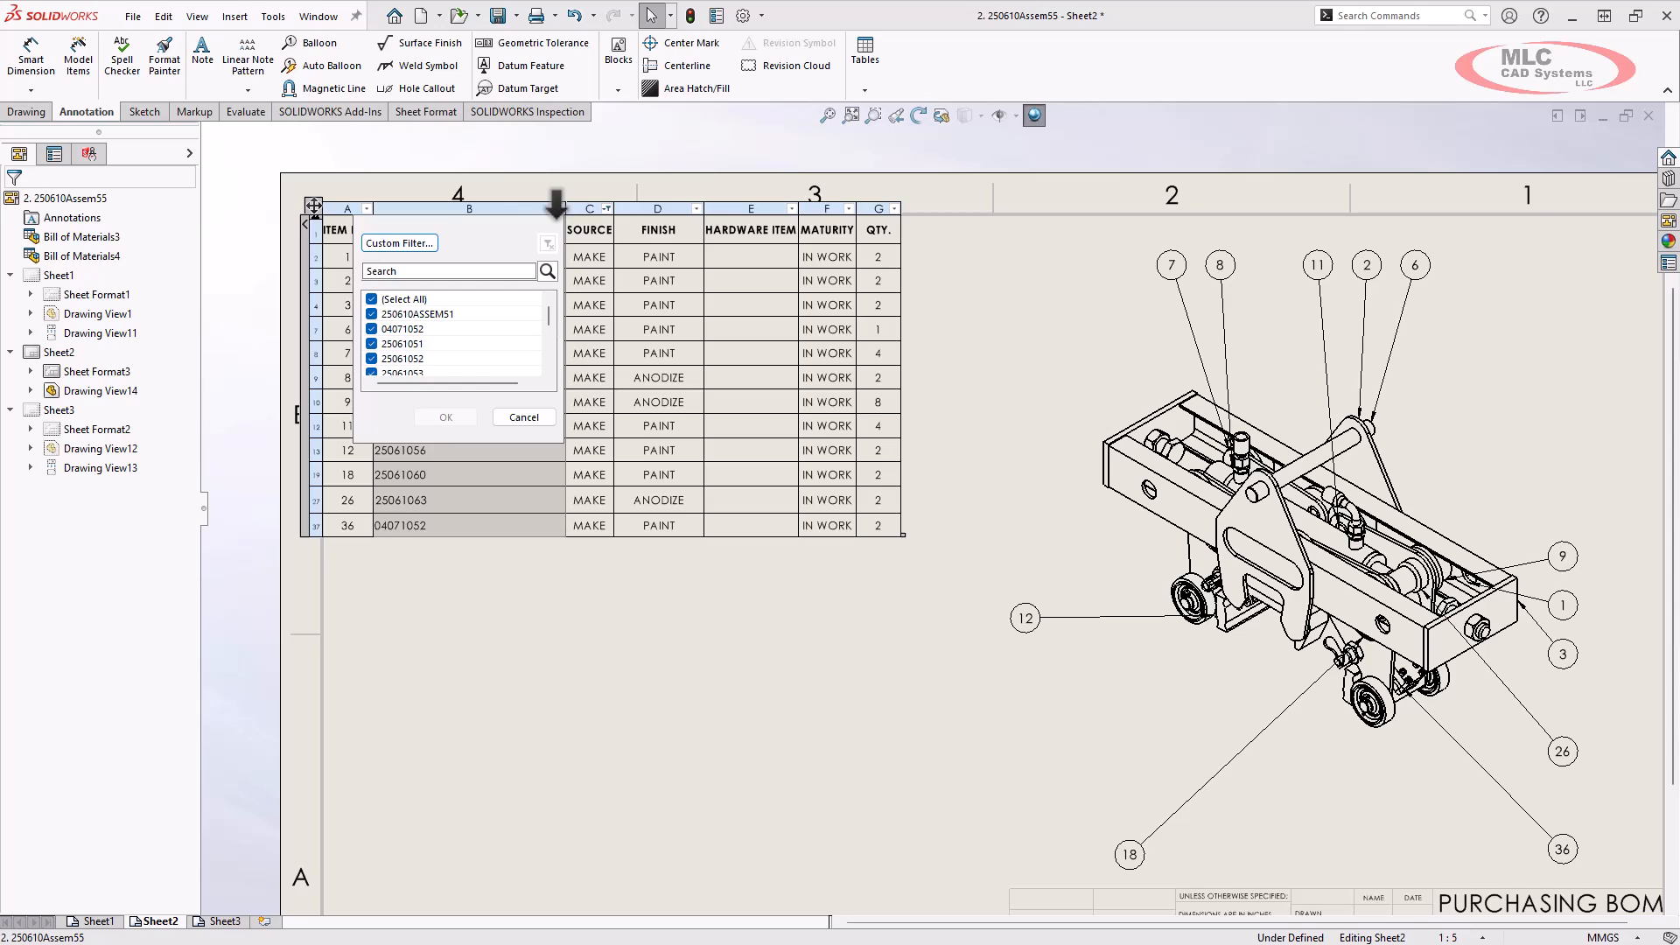
left_click(417, 270)
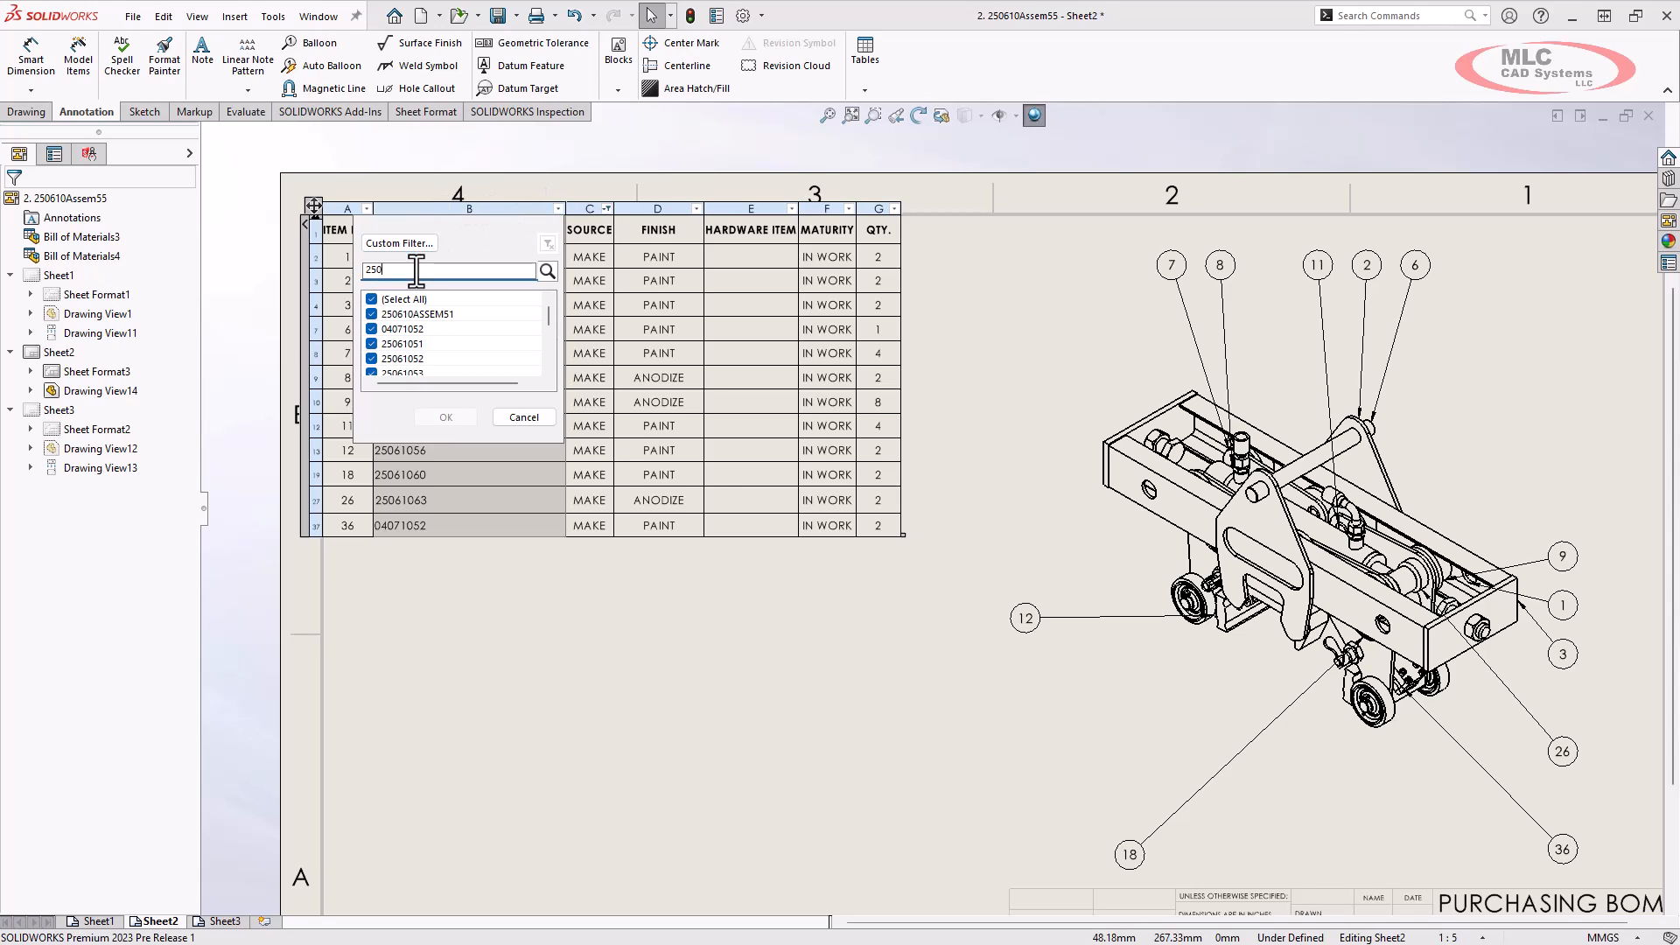
type("250")
left_click(548, 272)
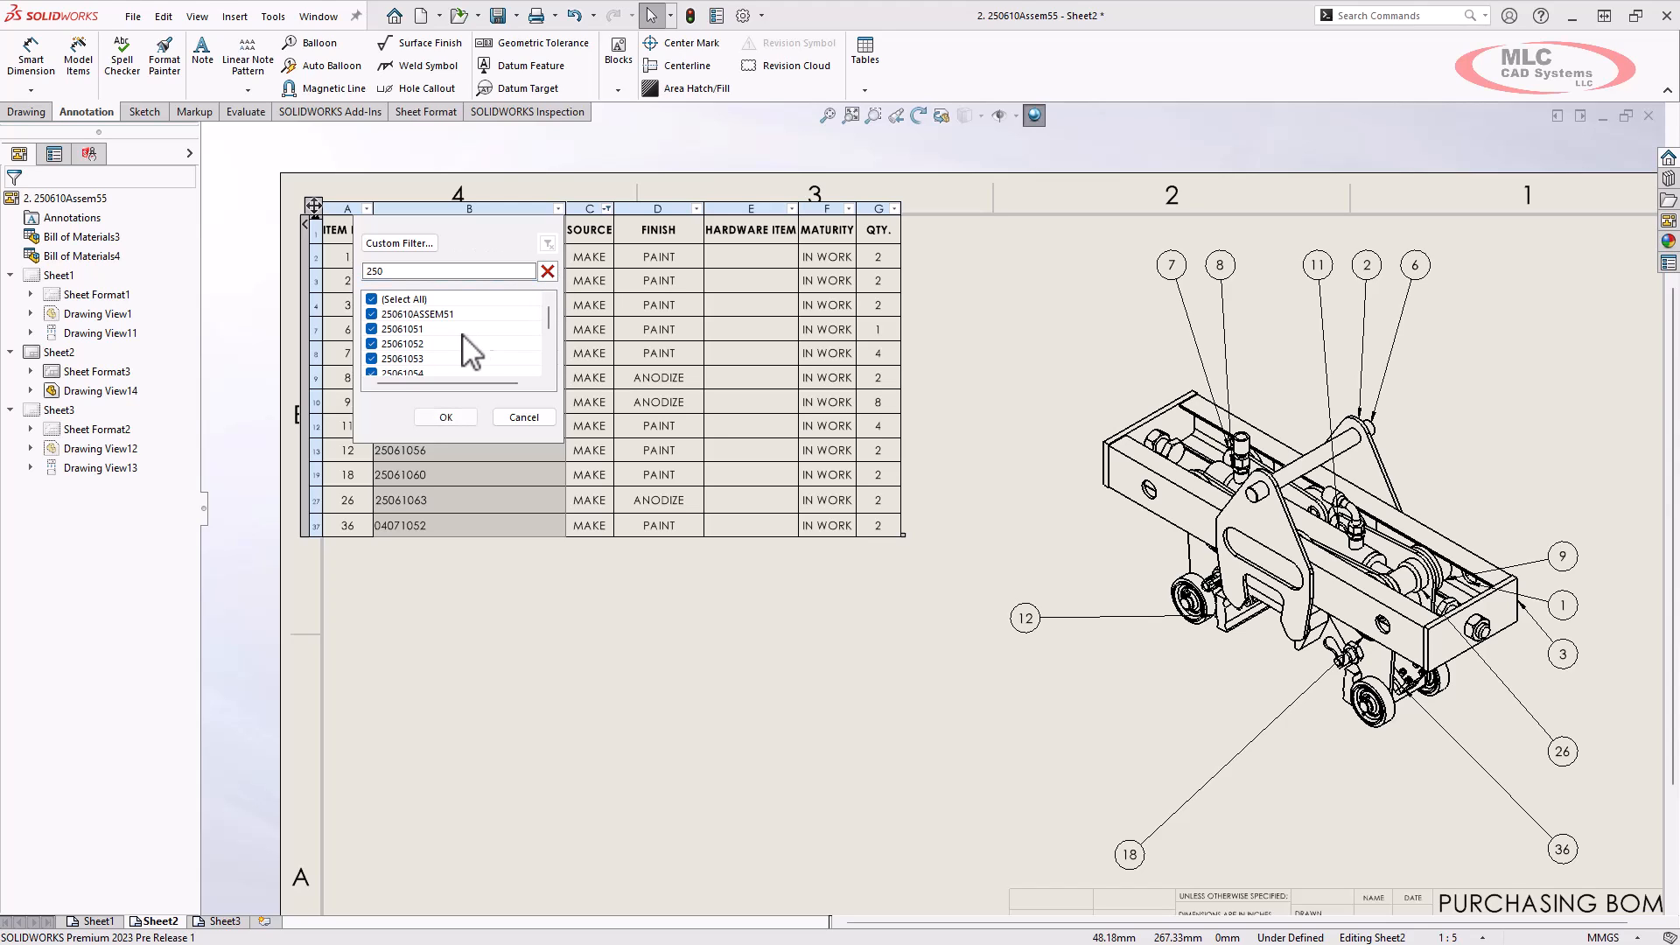
Step: Apply a custom filter to the Part Number column that shows only rows where the value begins with 250
left_click(398, 243)
left_click_drag(398, 238, 481, 452)
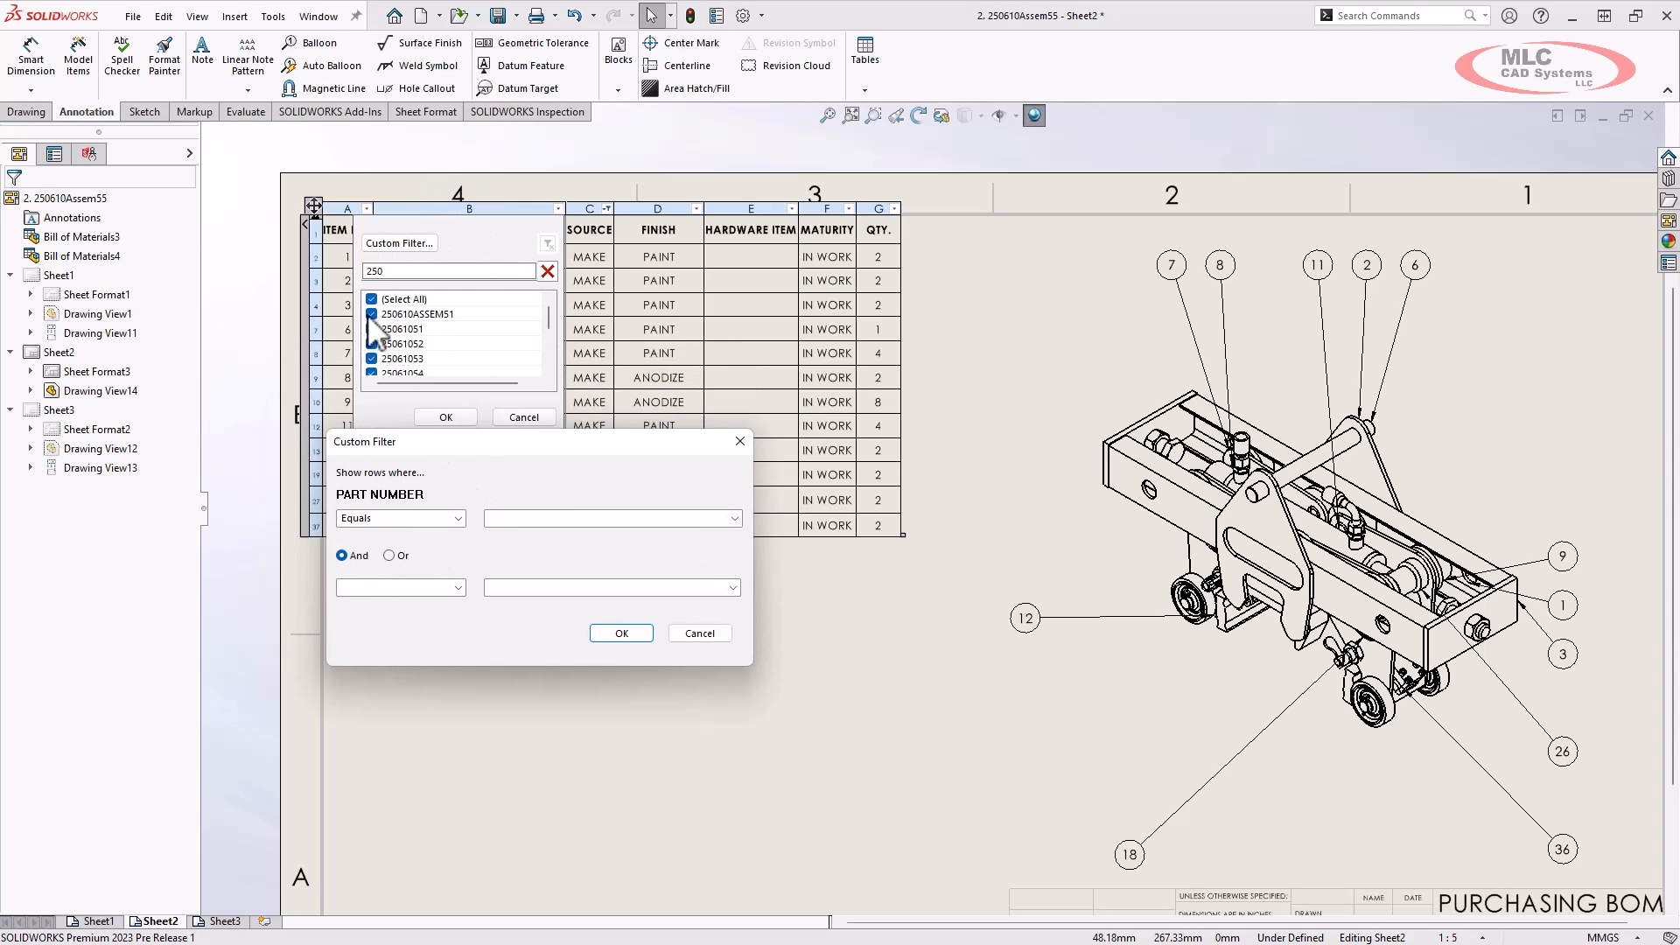
left_click(457, 519)
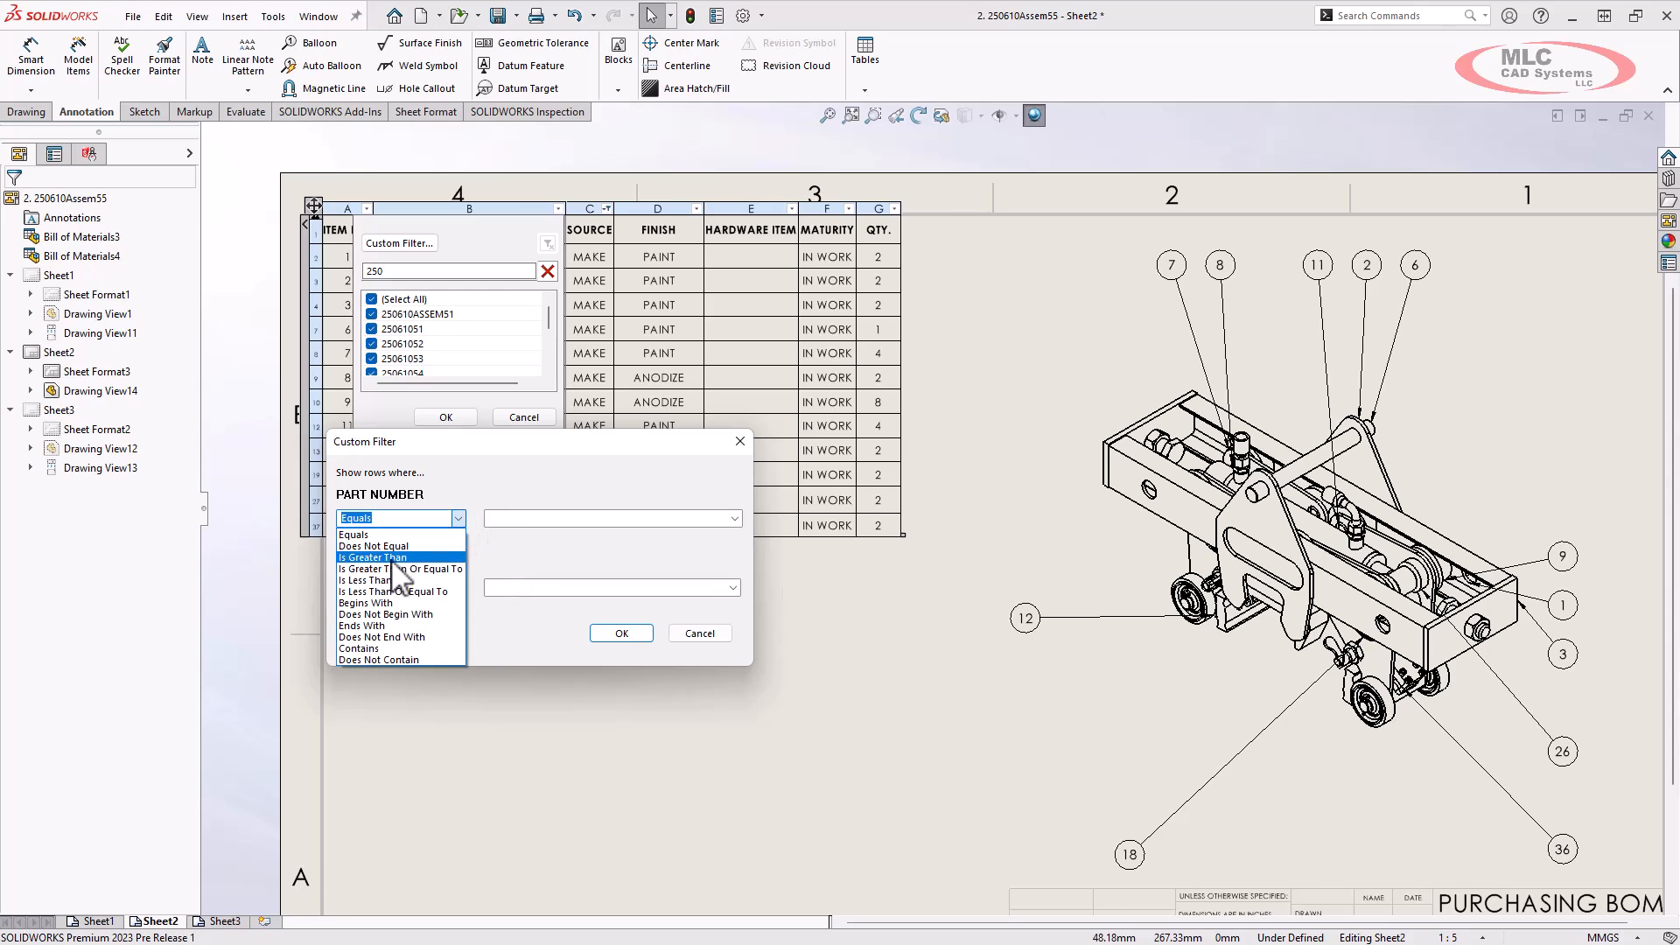
left_click(377, 603)
left_click(533, 520)
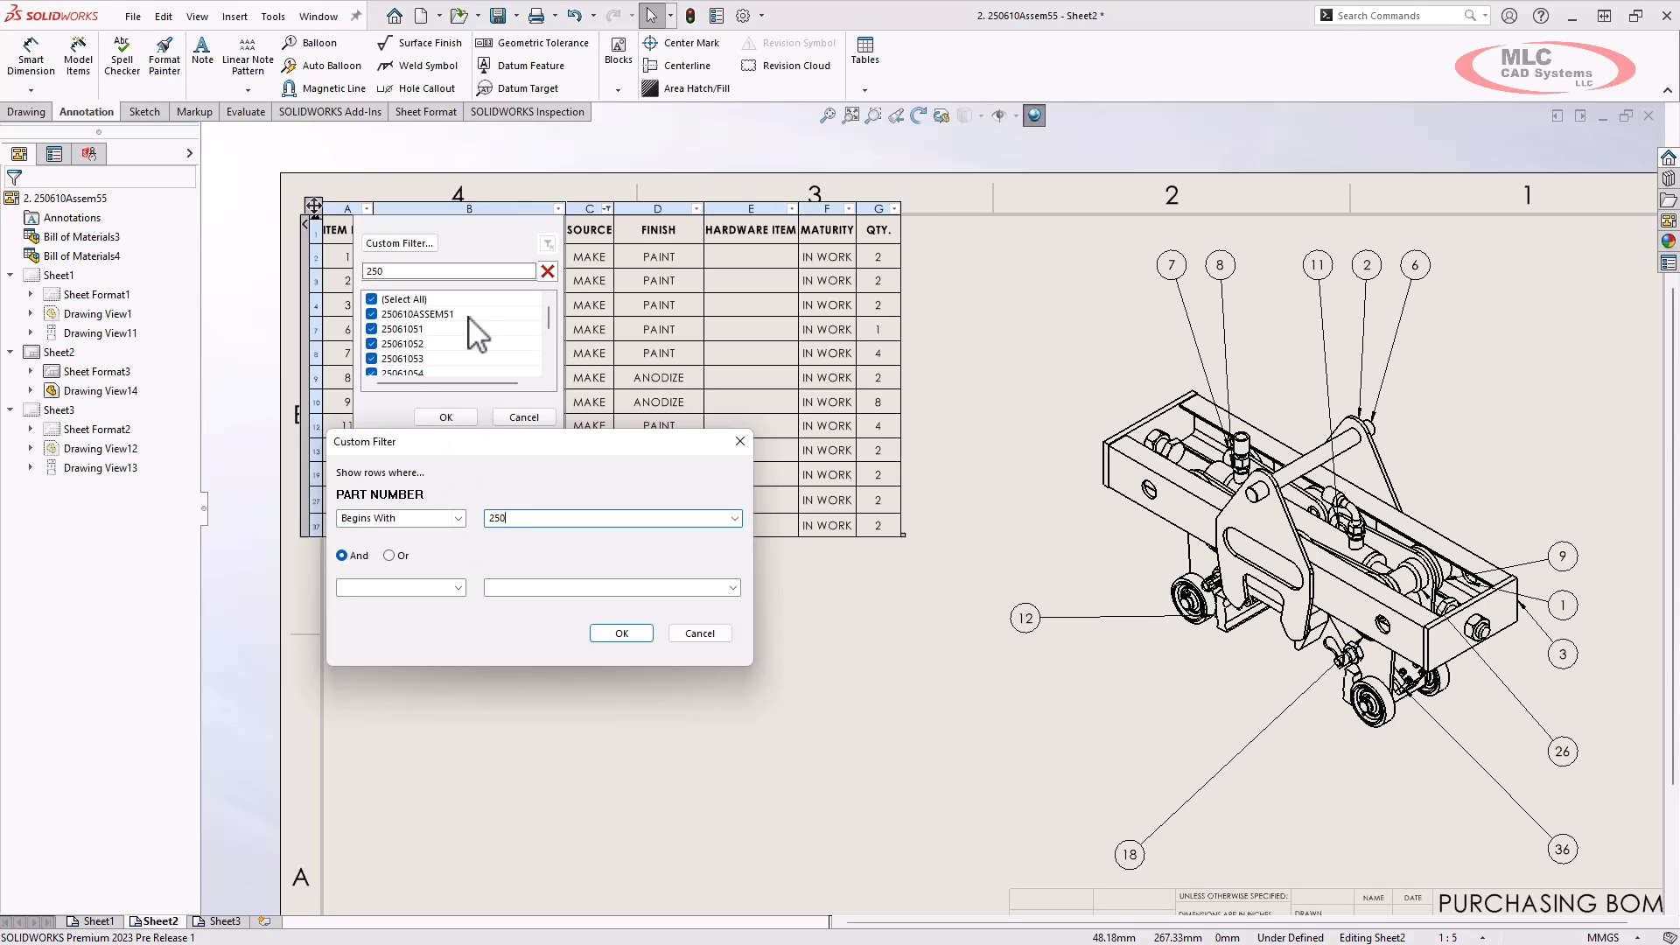
left_click(604, 634)
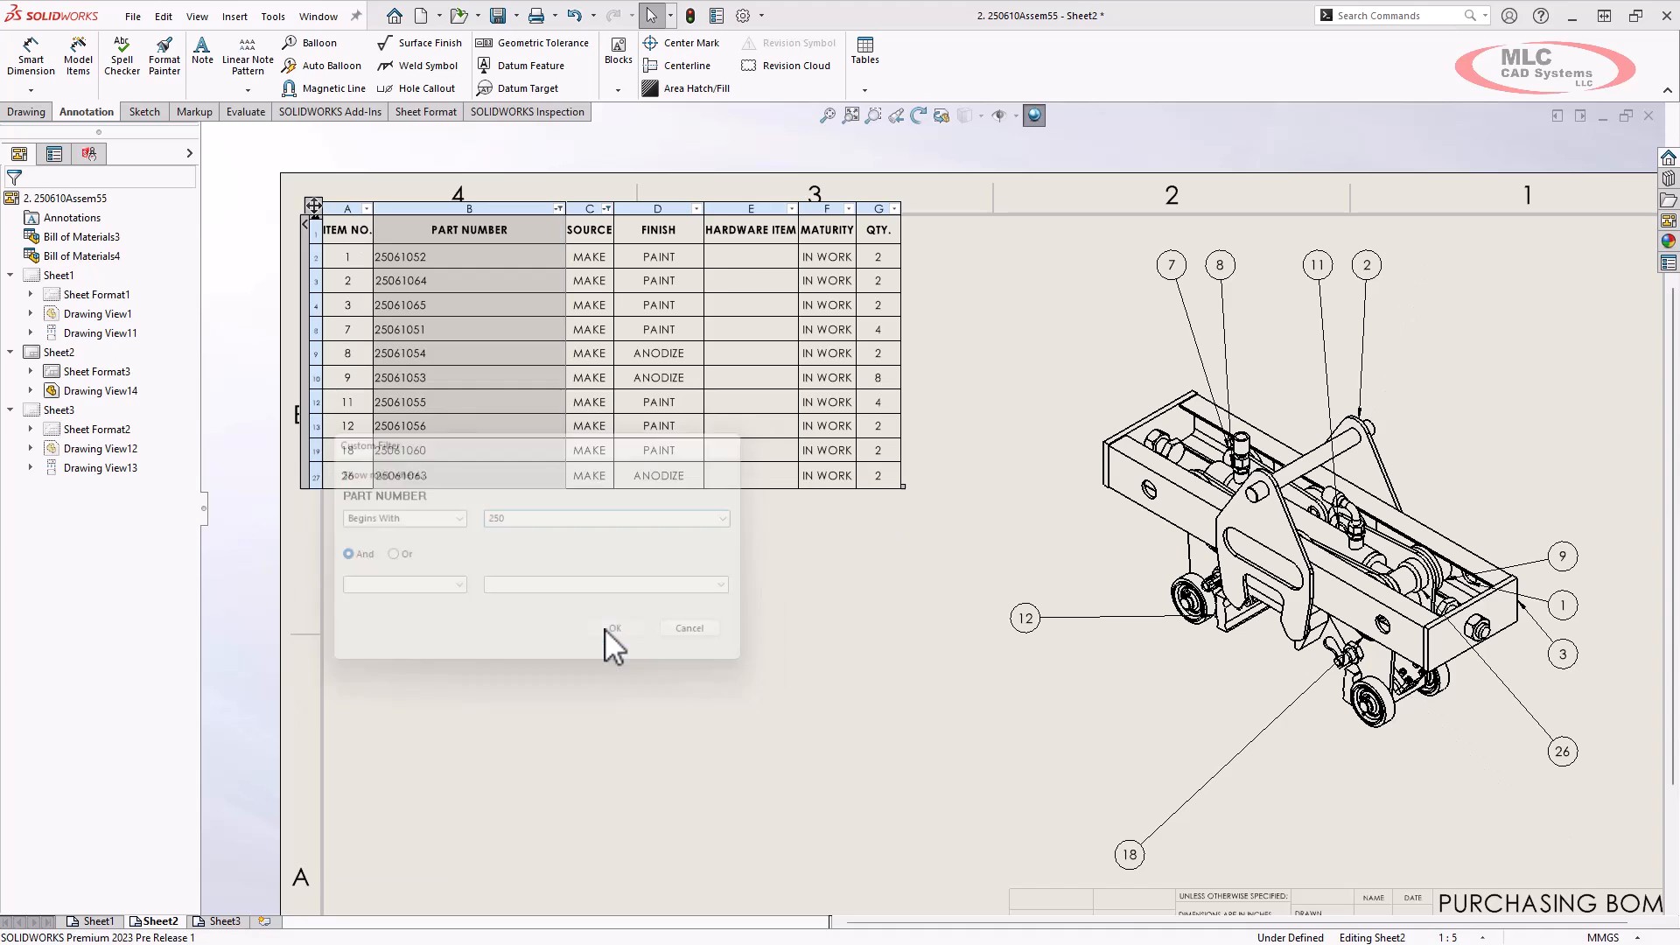
left_click(569, 604)
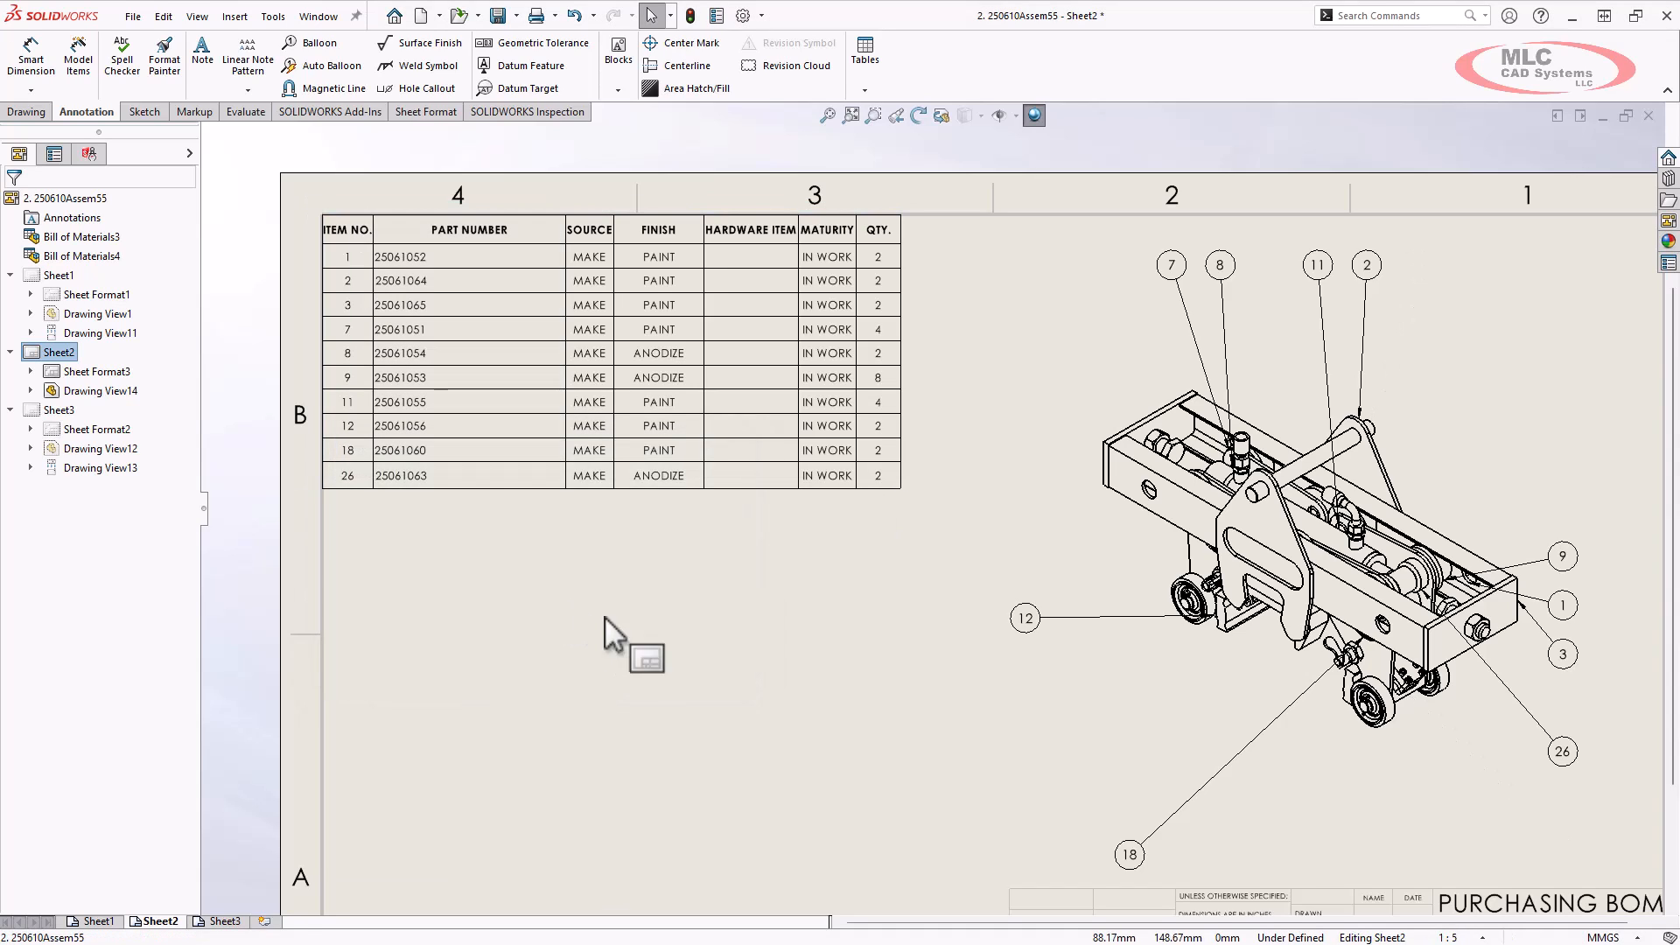
Step: Clear all filters from the bill of materials on Sheet2
middle_click_drag(636, 579, 575, 578)
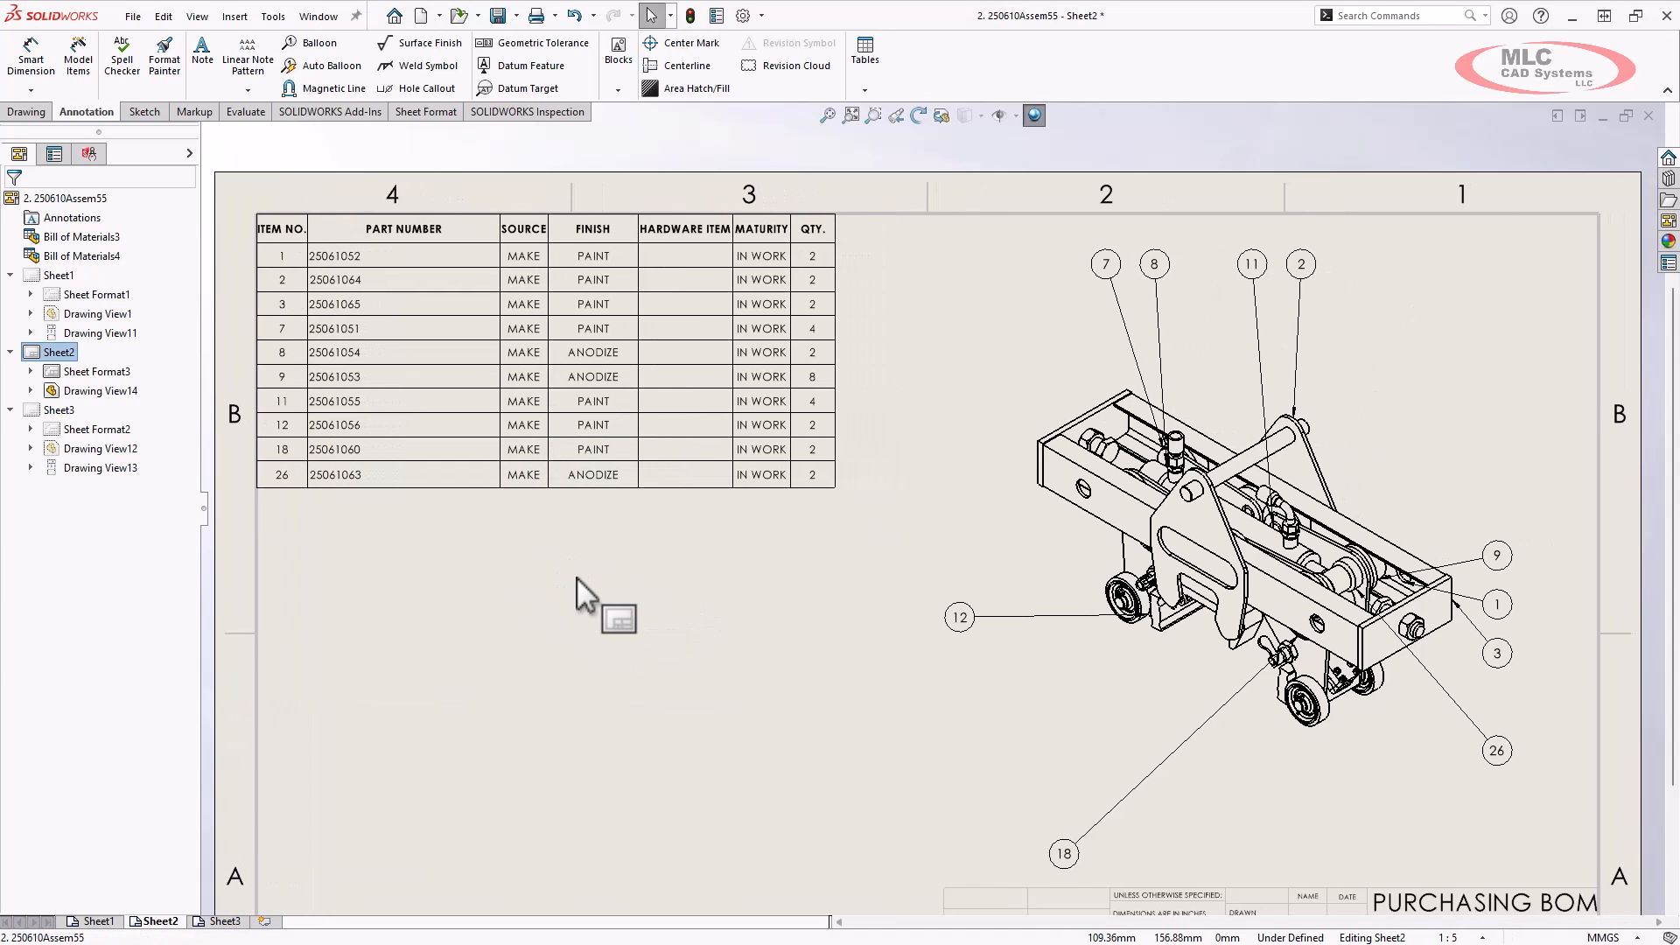
left_click(490, 460)
left_click(527, 522)
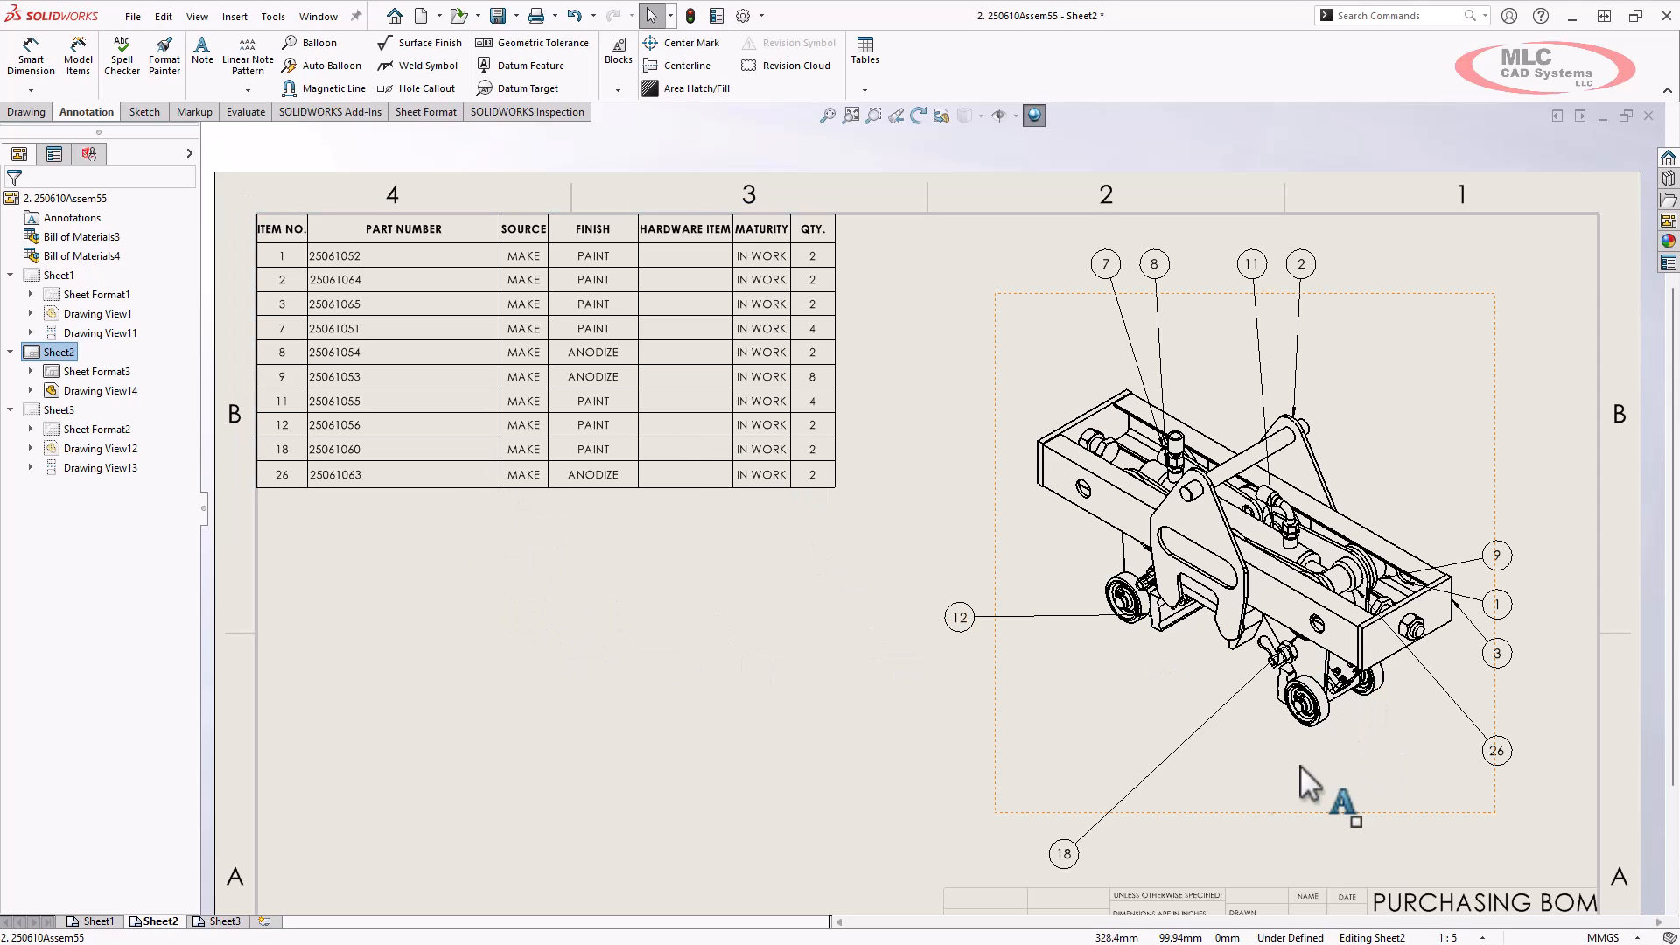
left_click(557, 245)
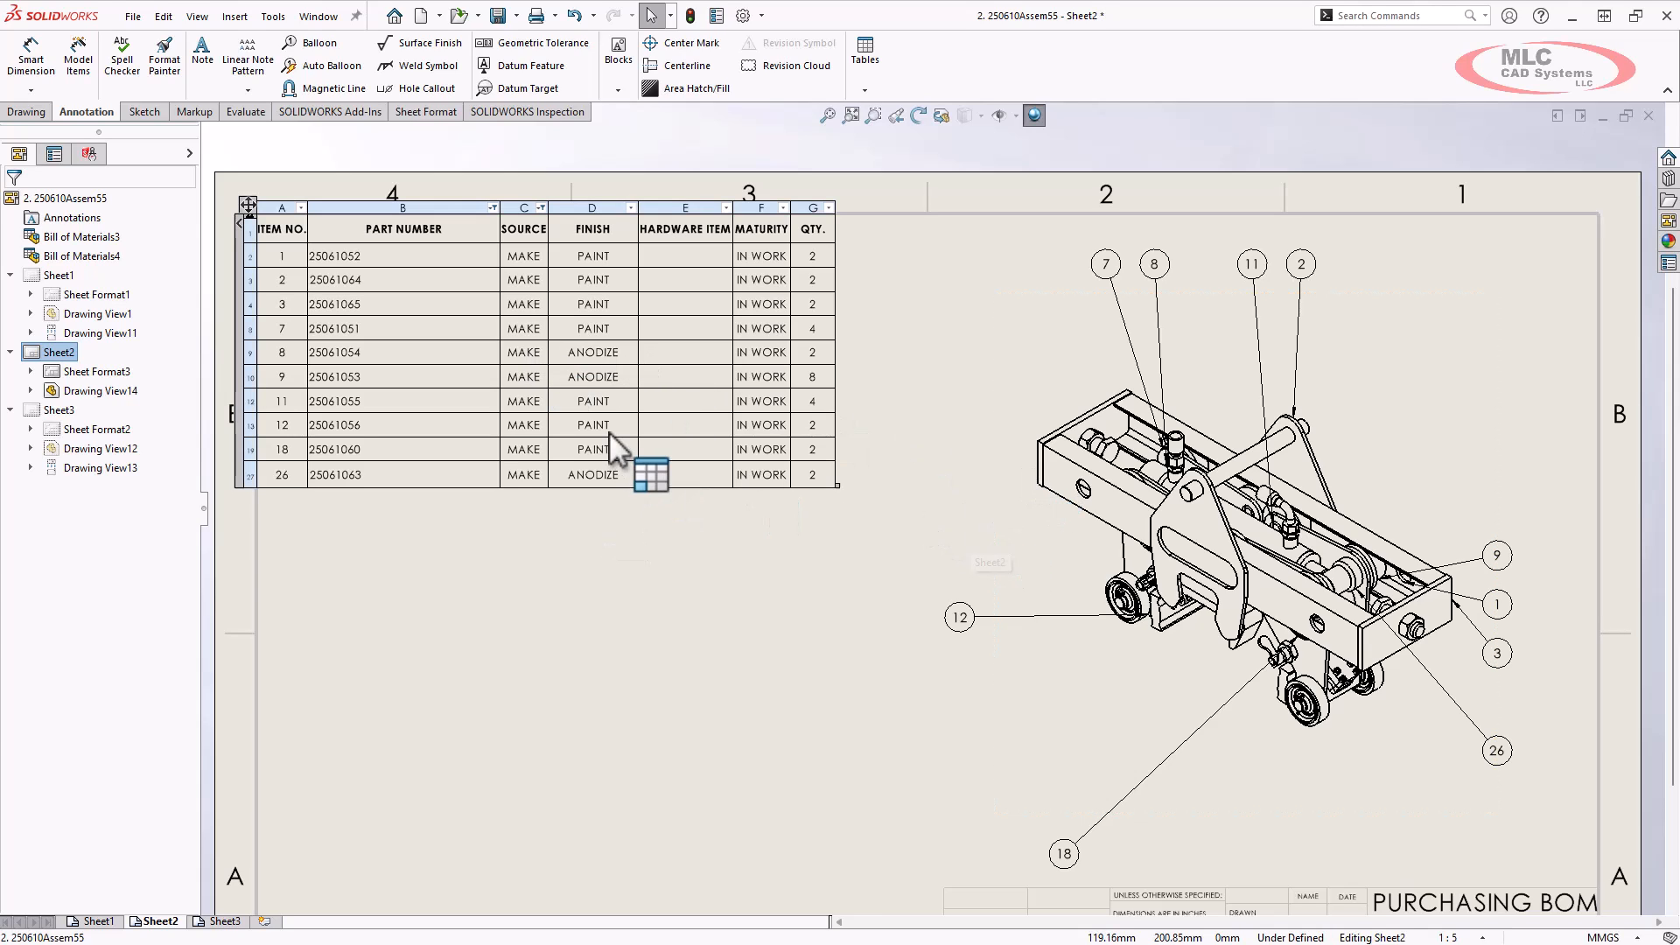
scroll(776, 485, "up", 2)
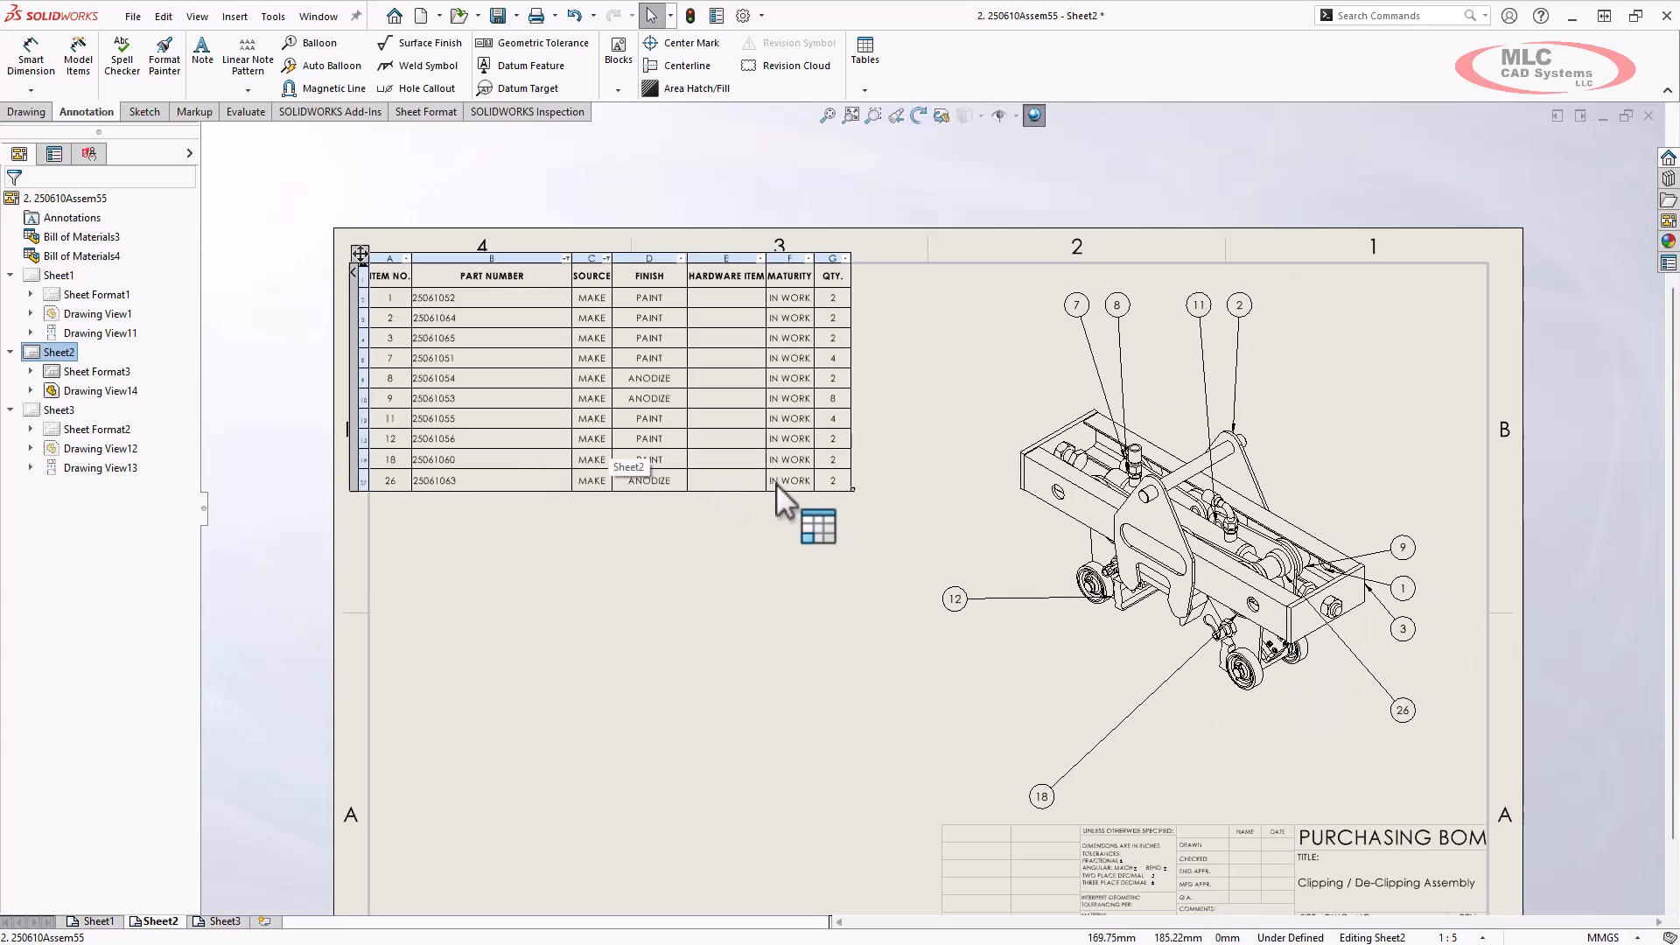
middle_click_drag(770, 536, 675, 430)
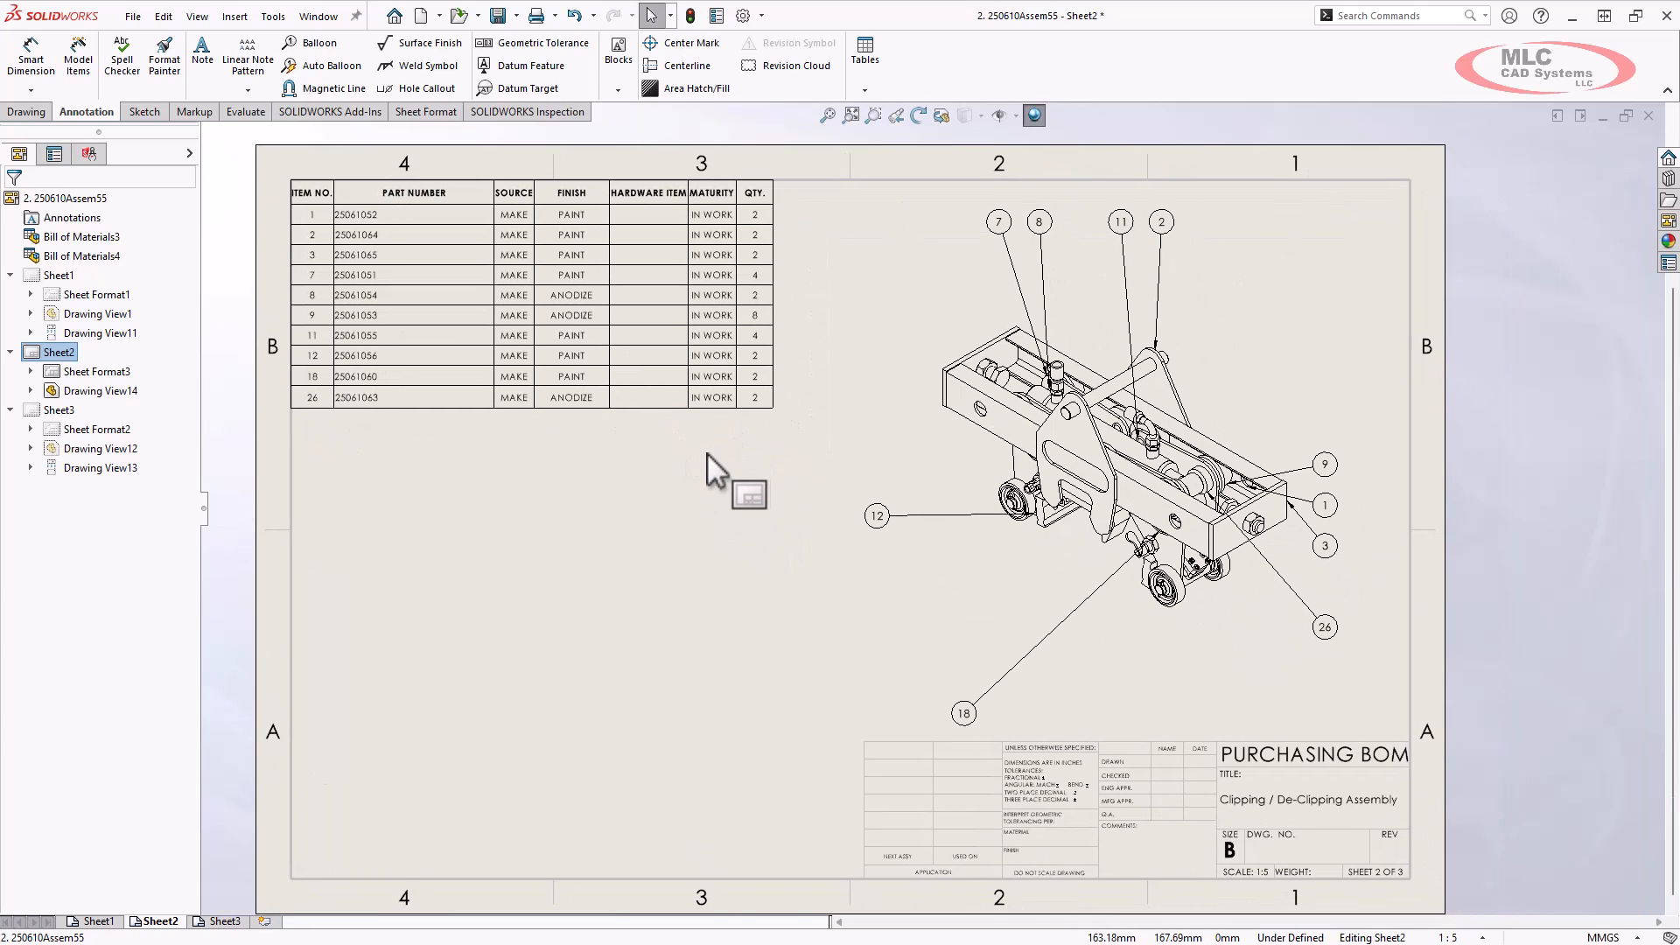
right_click(638, 316)
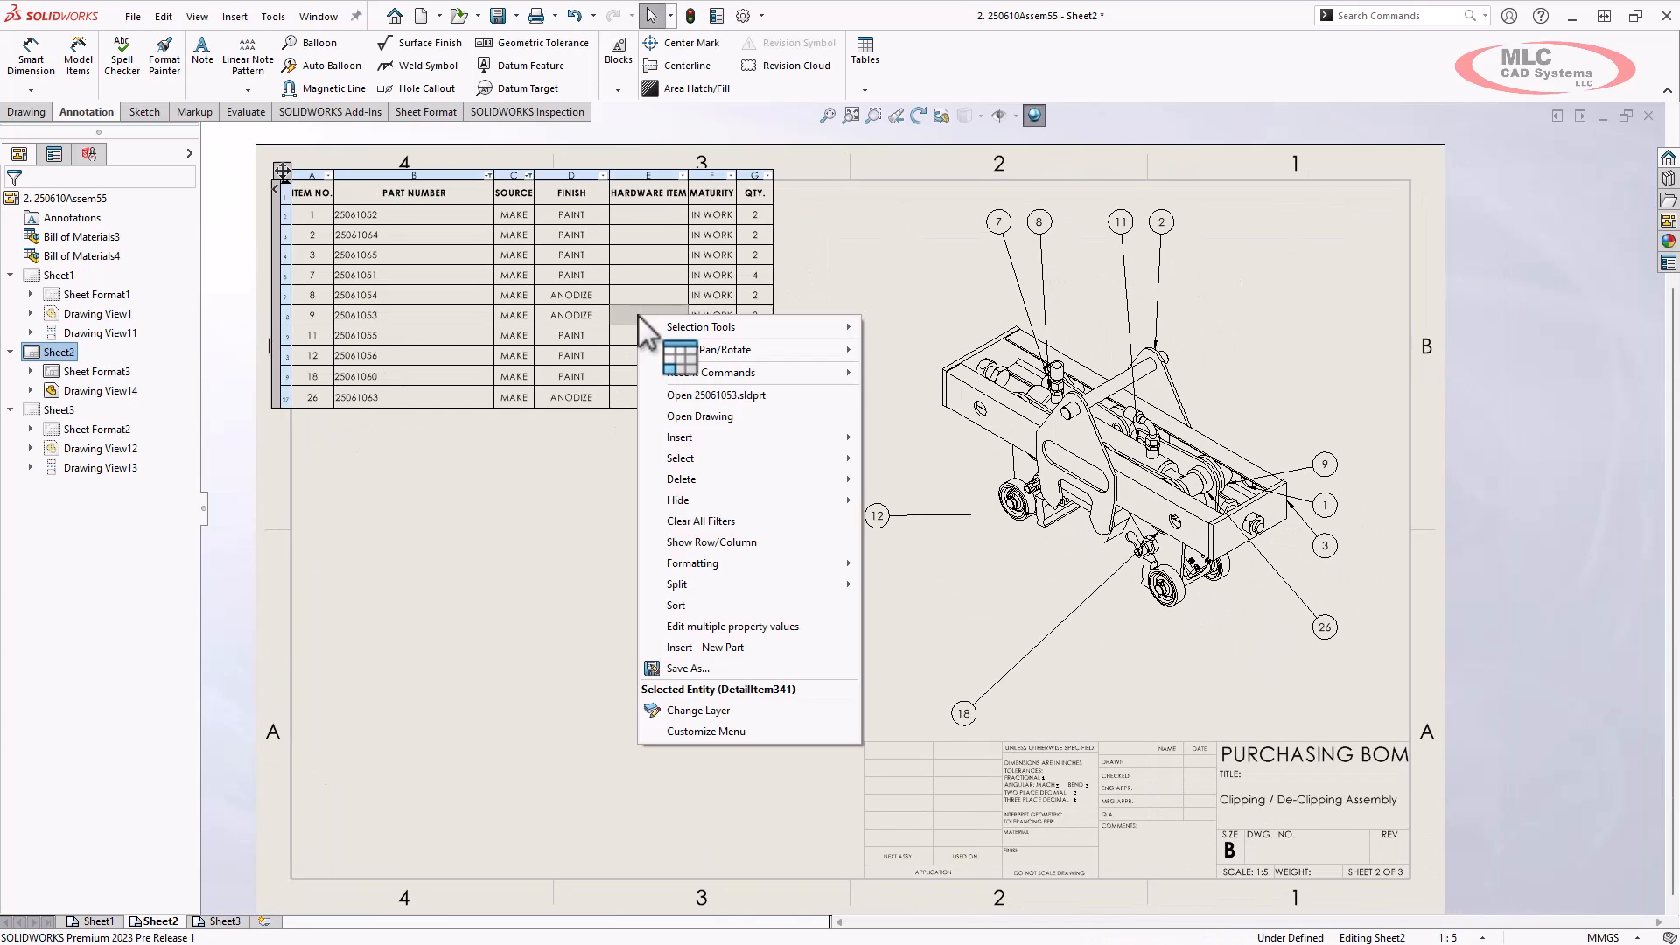
left_click(790, 521)
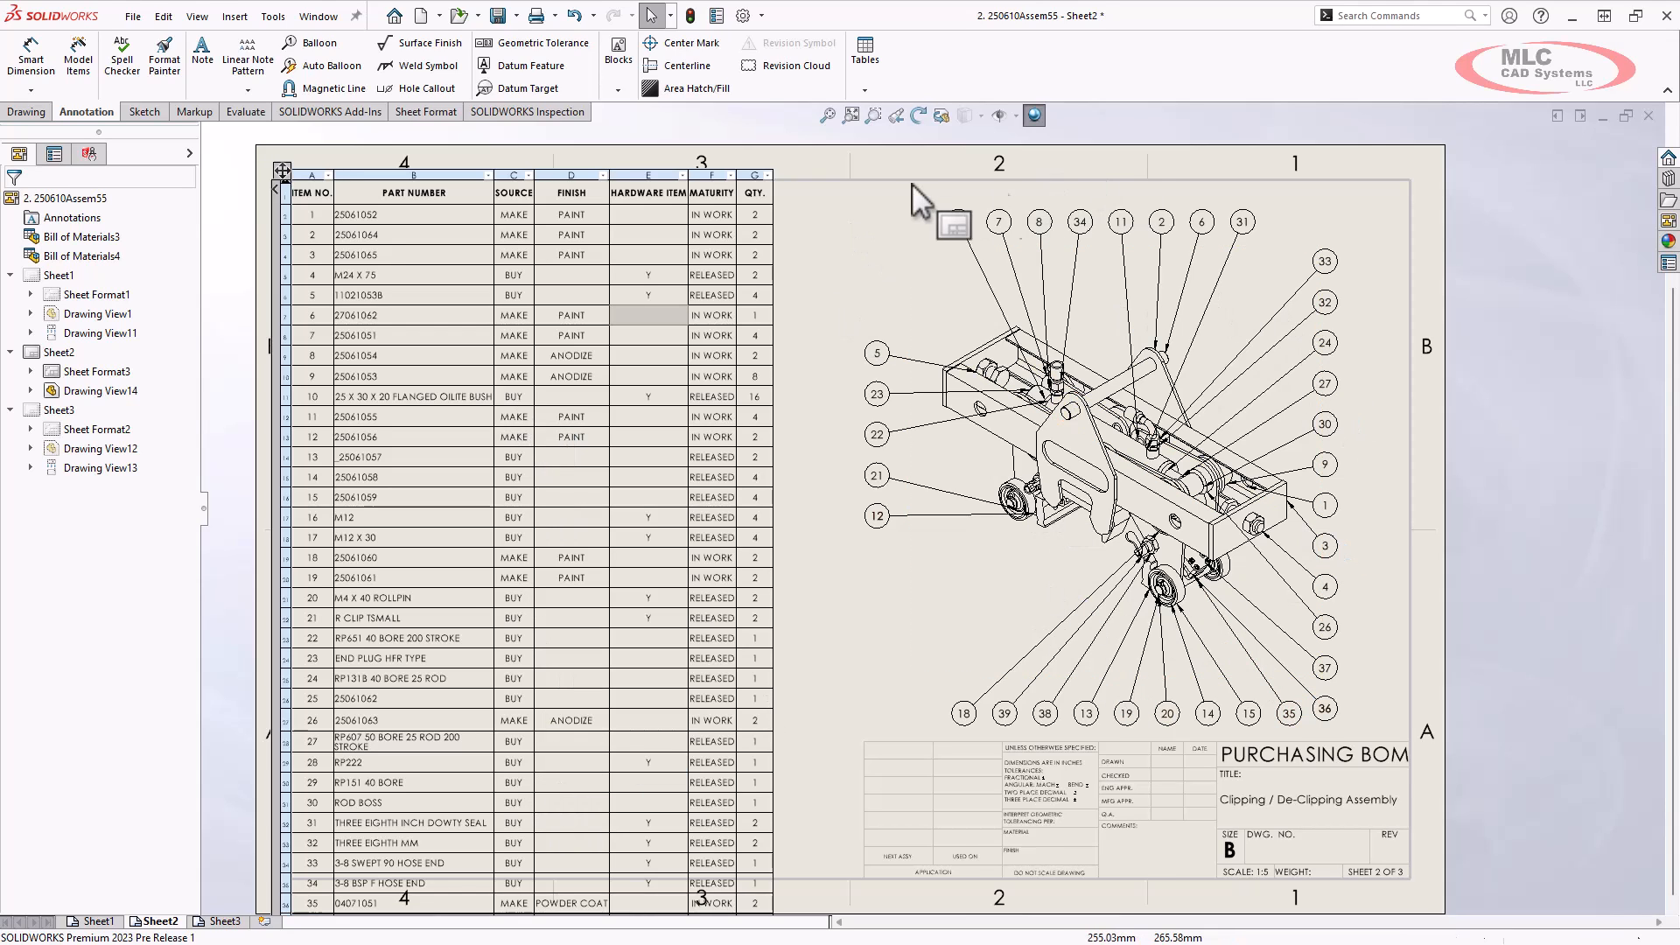
left_click(869, 201)
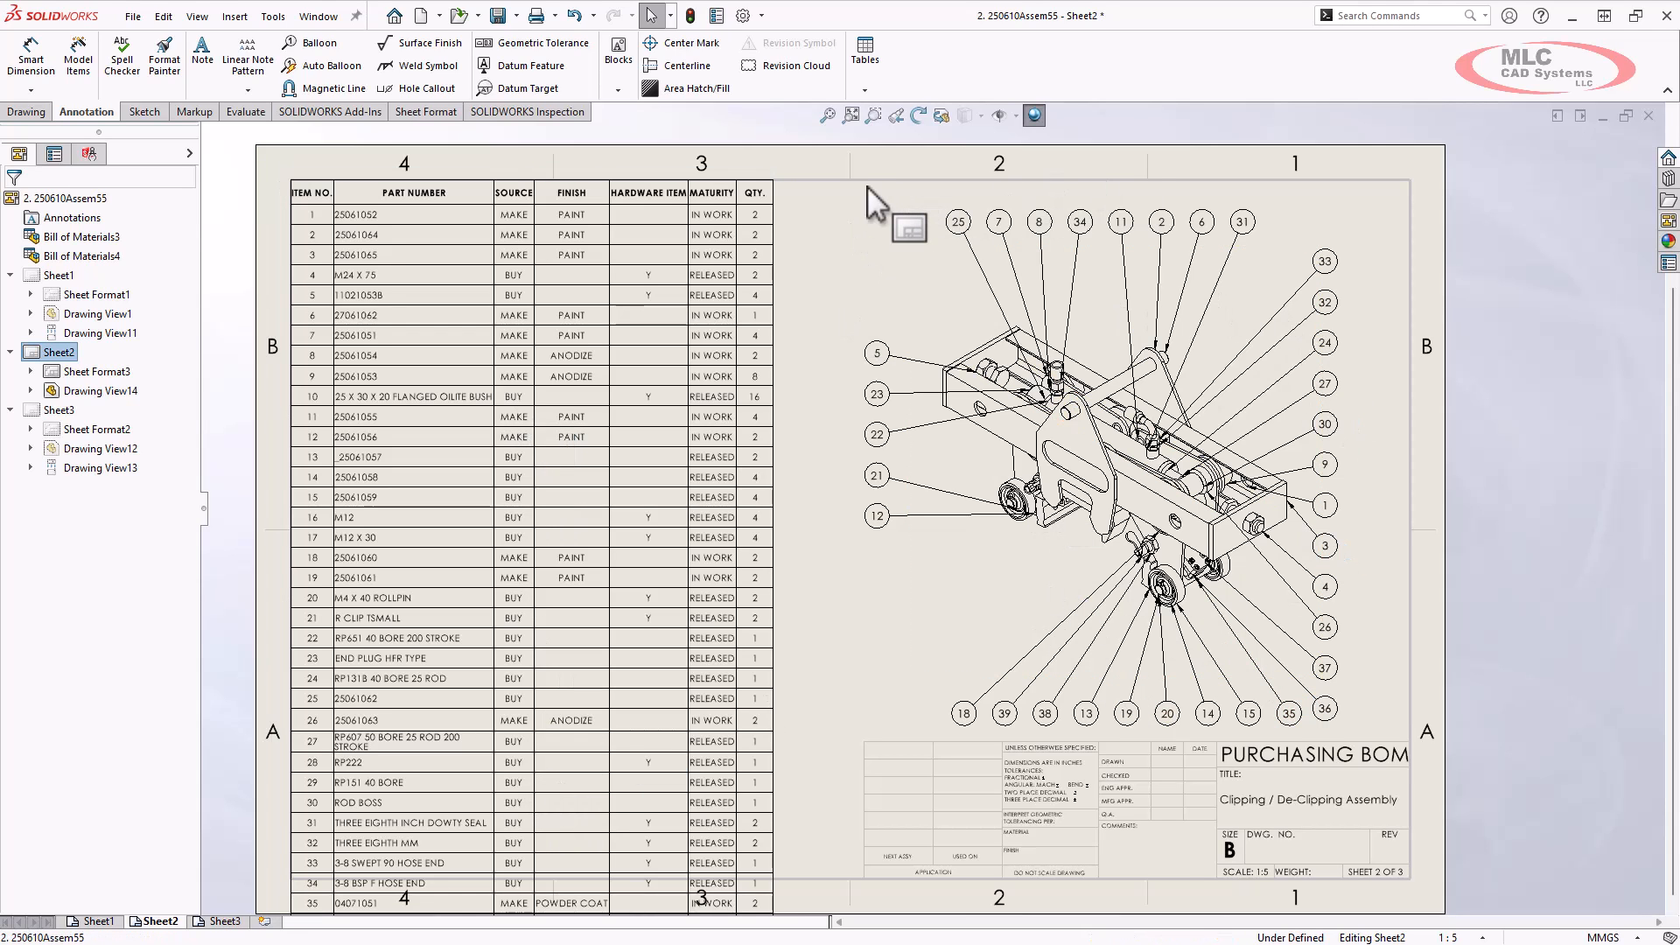
Step: Open the recent drawing 3. Pressure Gauge, and open the pressure gauge assembly from its drawing view
key("r")
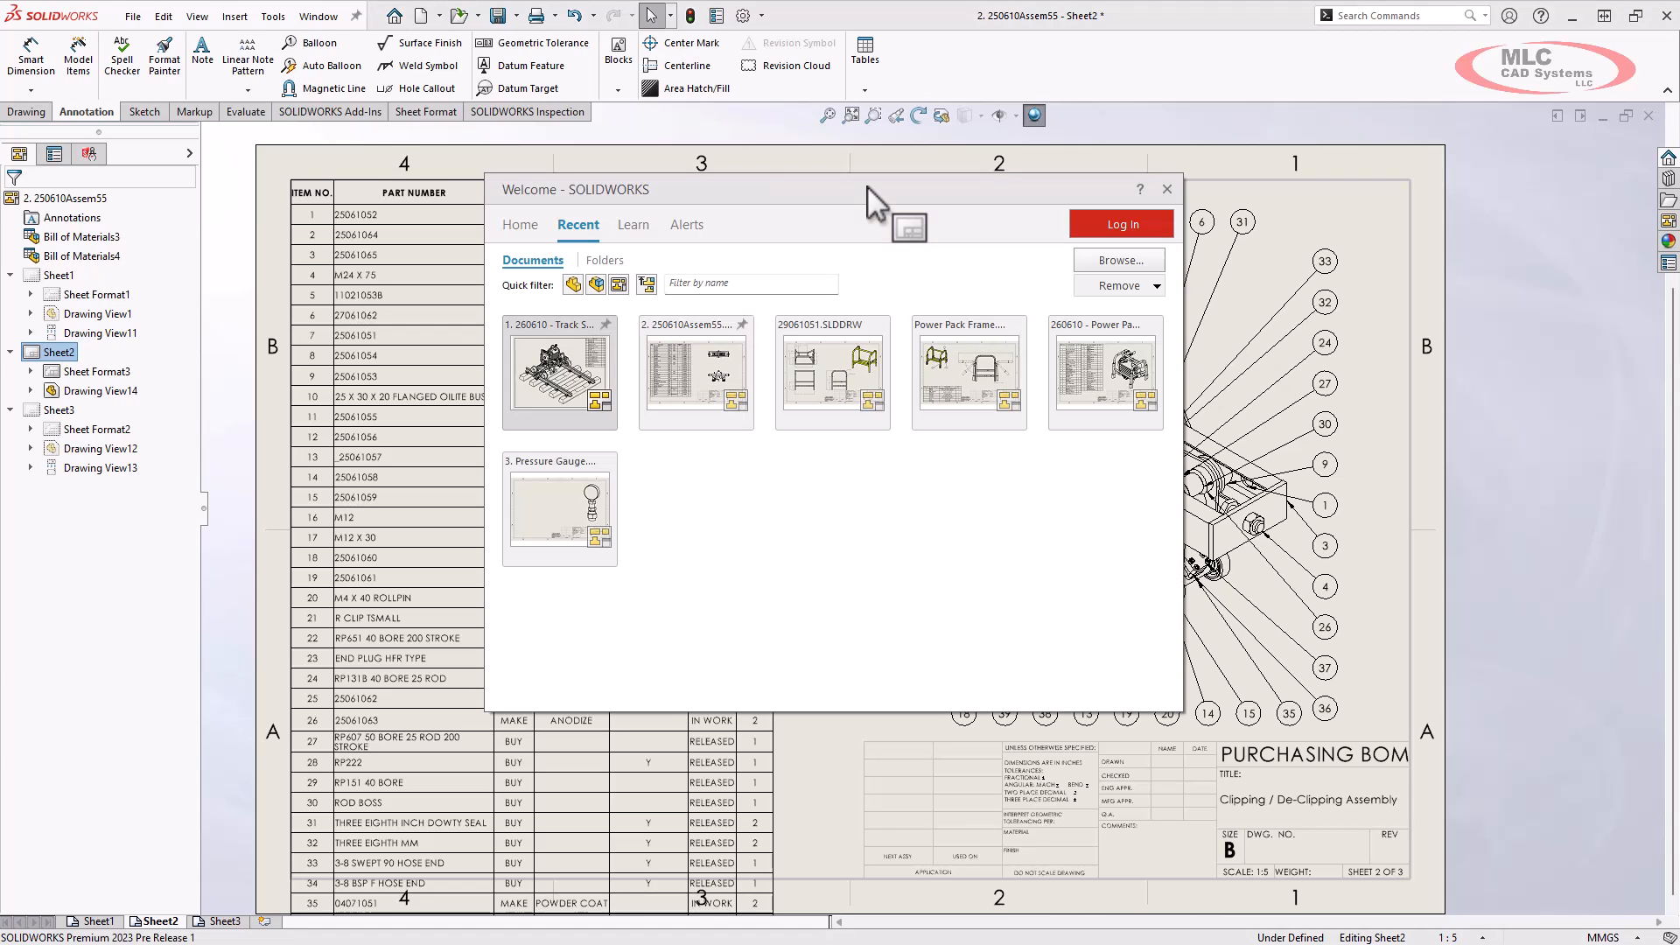
left_click(537, 517)
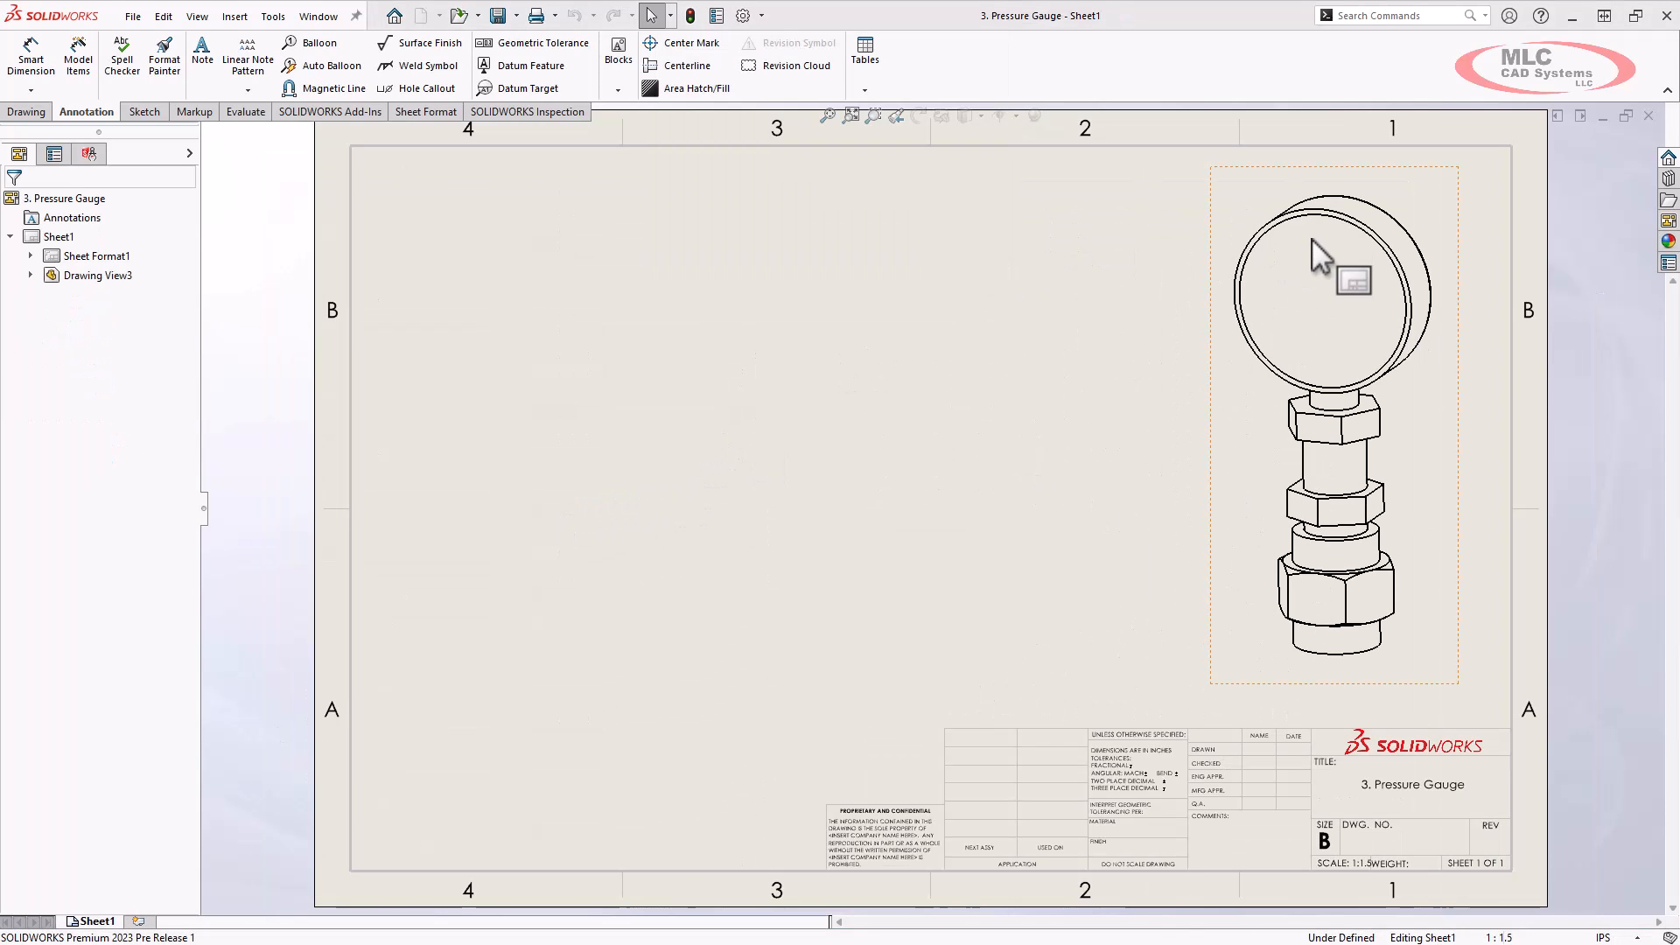
left_click(1226, 397)
left_click(1274, 343)
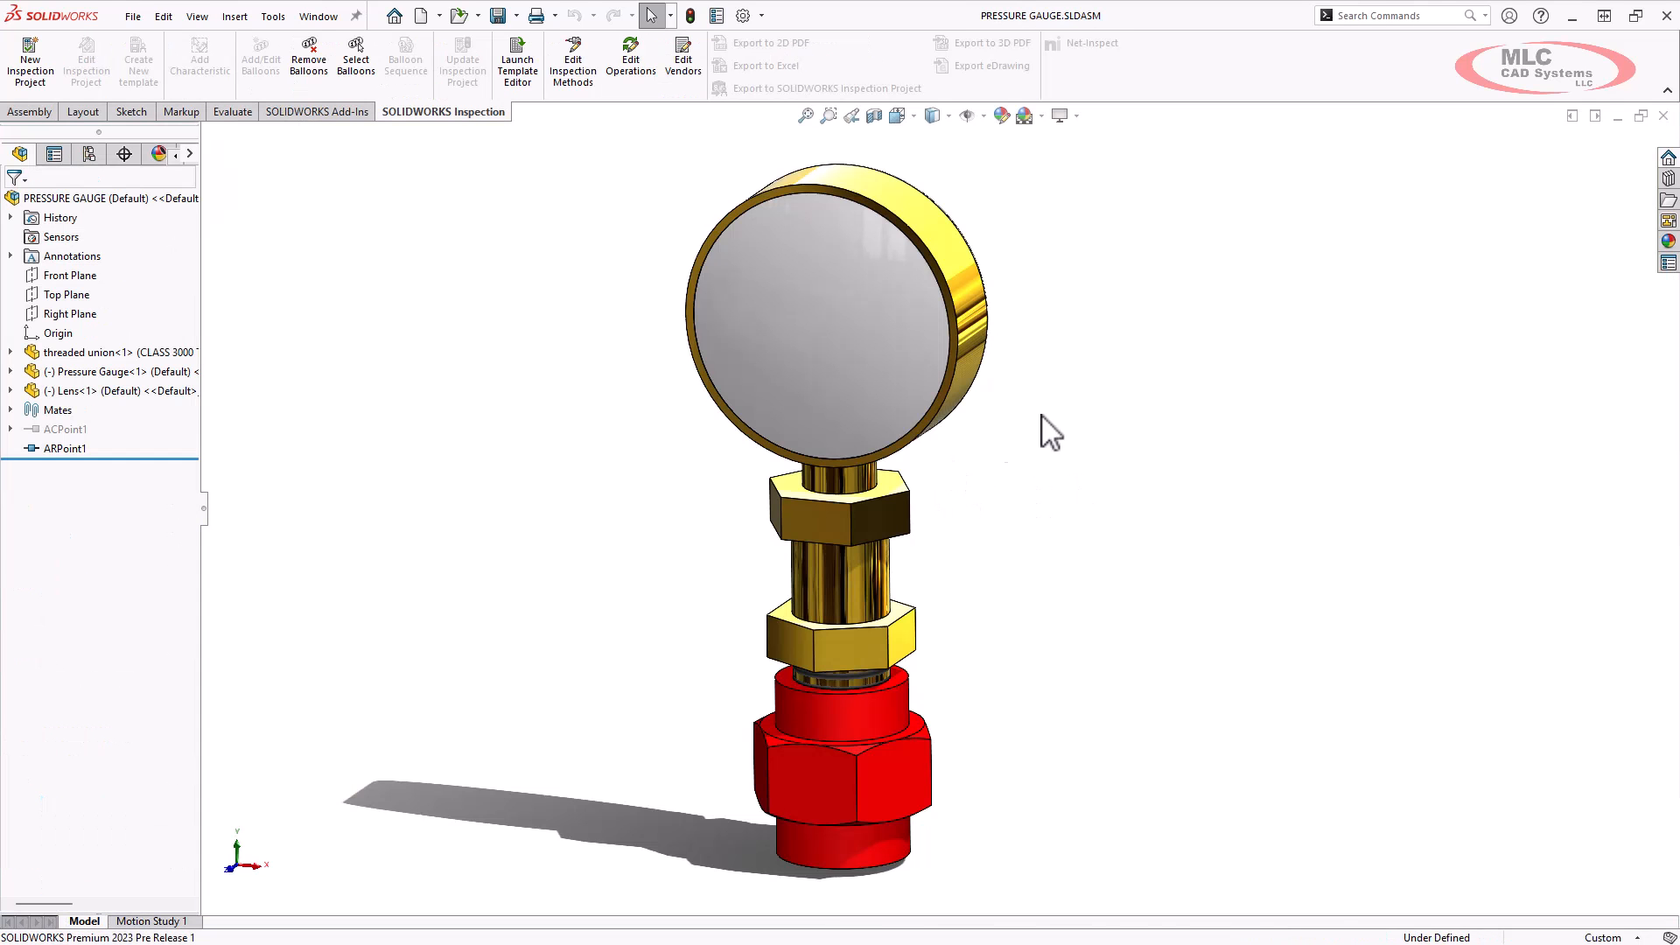
Step: Hide the lens on the gauge face to expose the dial, and show the lens again
key("Tab")
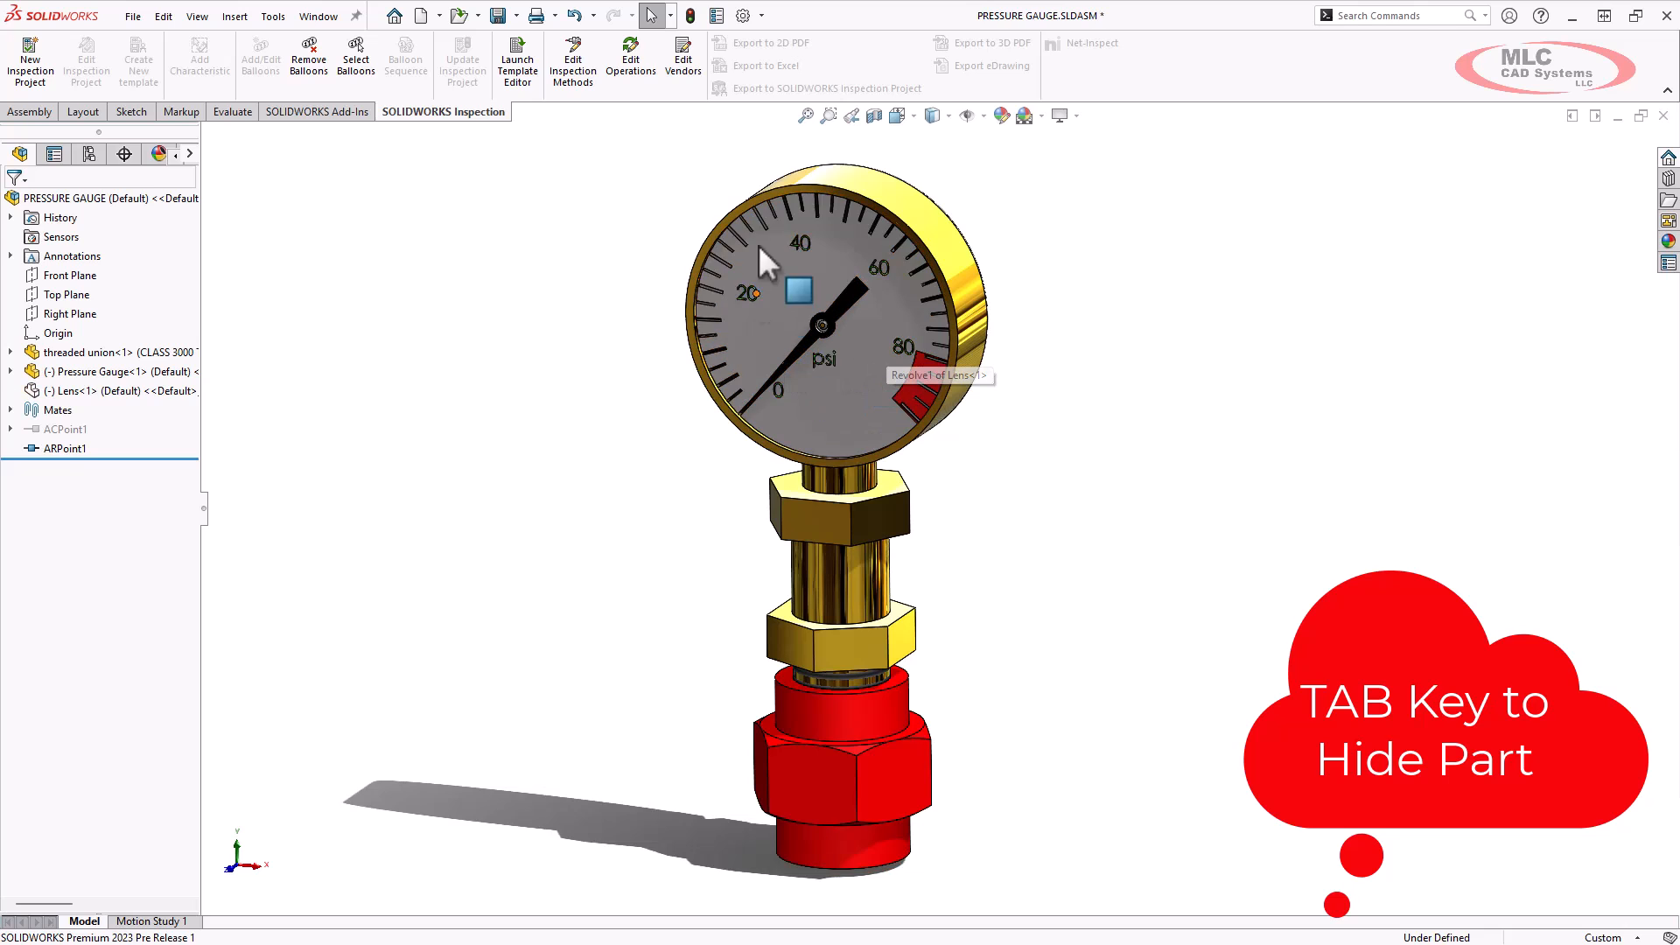
middle_click_drag(1222, 370, 1186, 357)
key("shift+Tab")
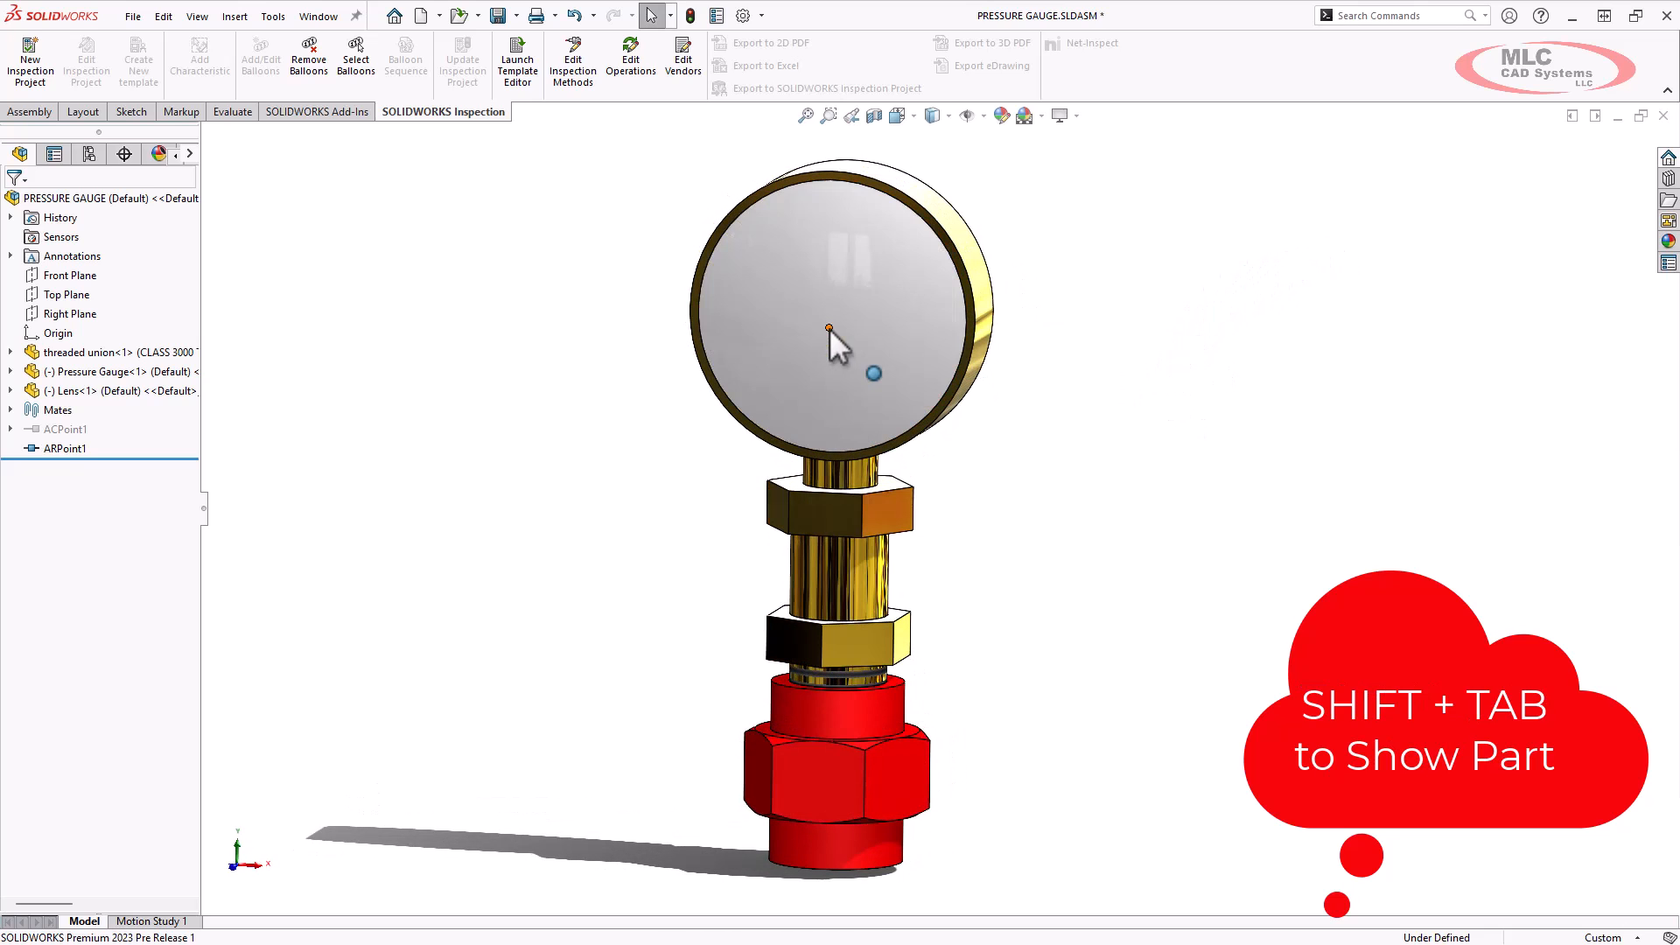
Step: Change the transparency of the Lens component so the gauge dial can be seen through it
left_click(815, 277)
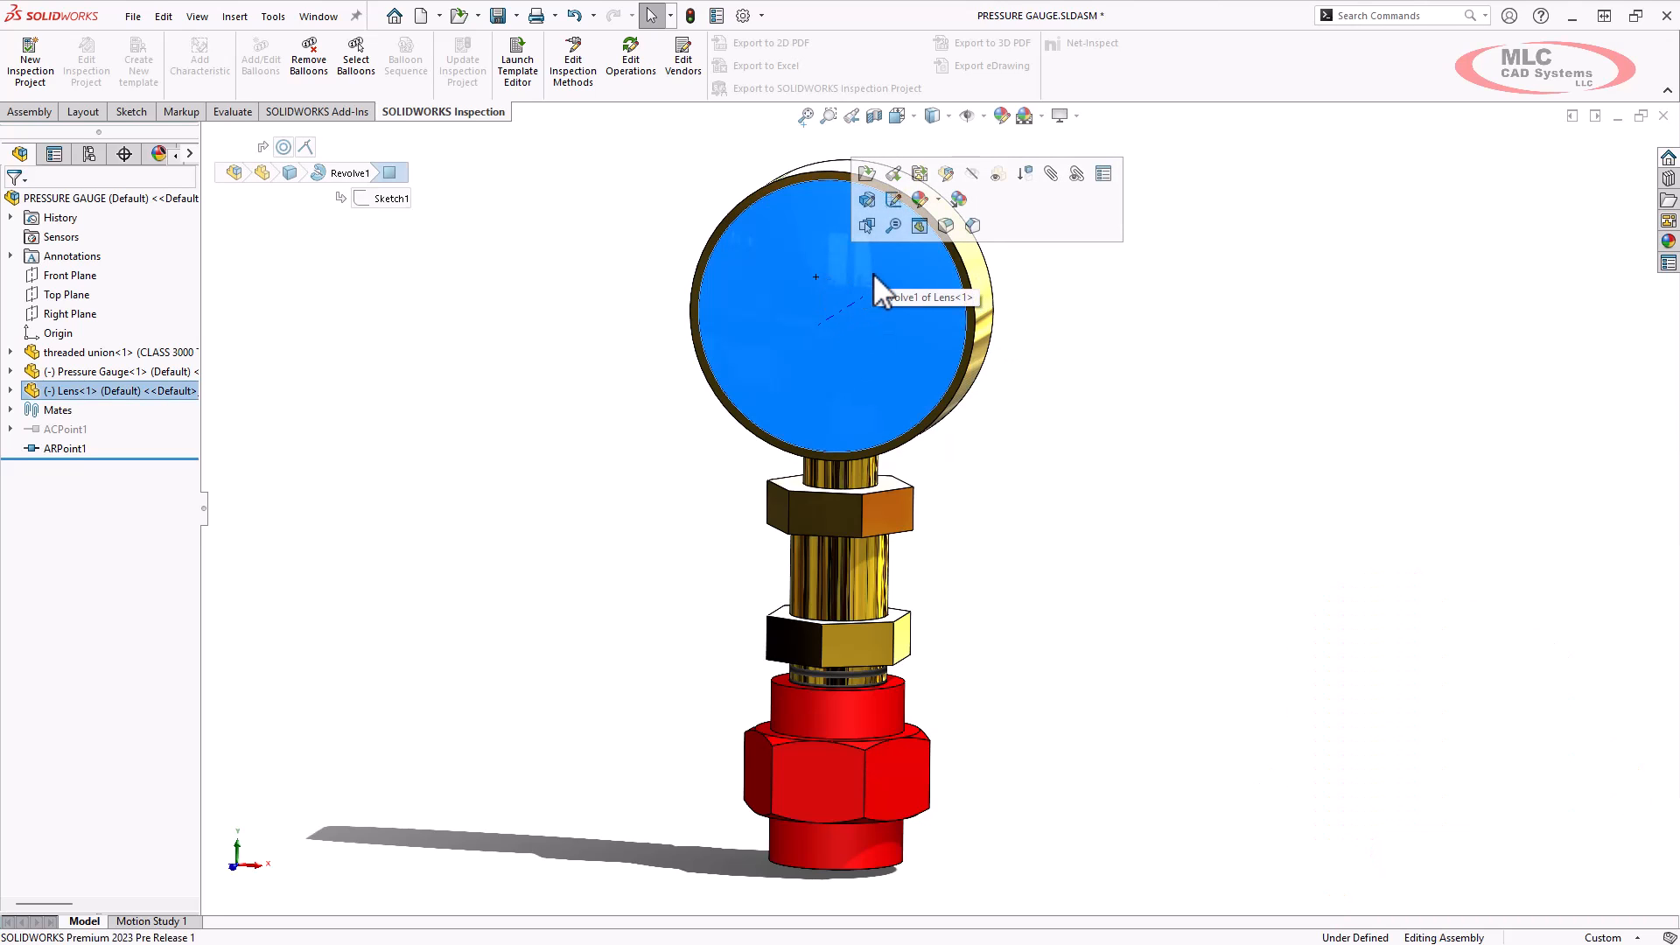
left_click(998, 173)
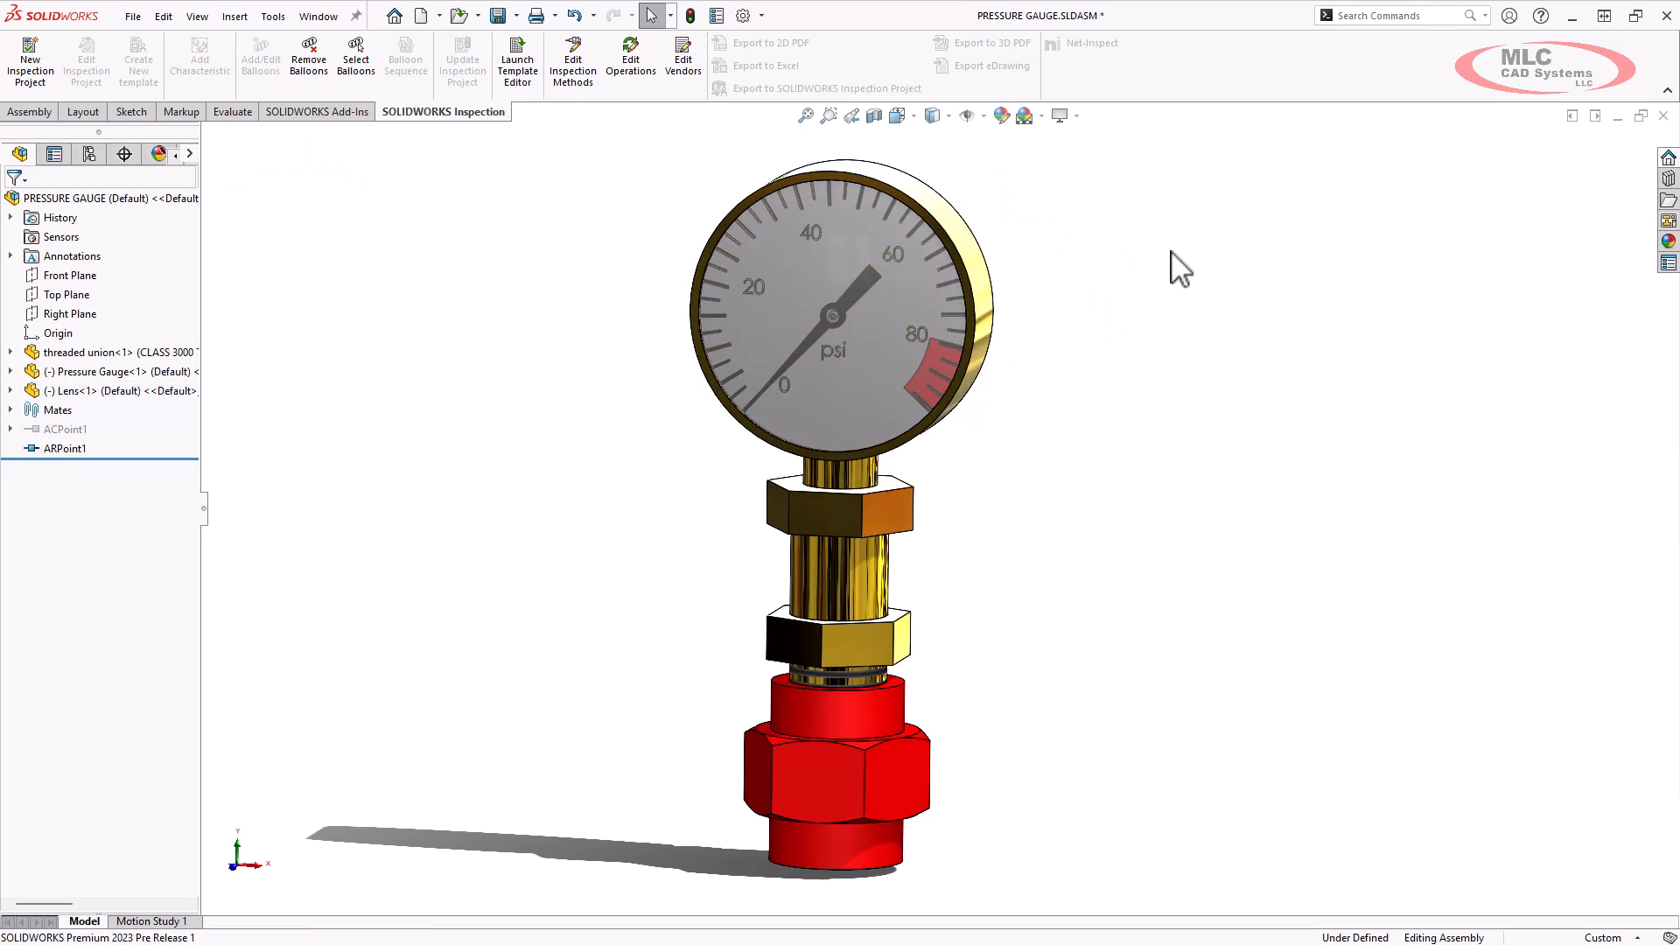
left_click(1669, 242)
mouse_move(1146, 477)
middle_mouse_down()
mouse_move(1039, 485)
mouse_move(1156, 487)
mouse_move(1136, 497)
middle_mouse_up()
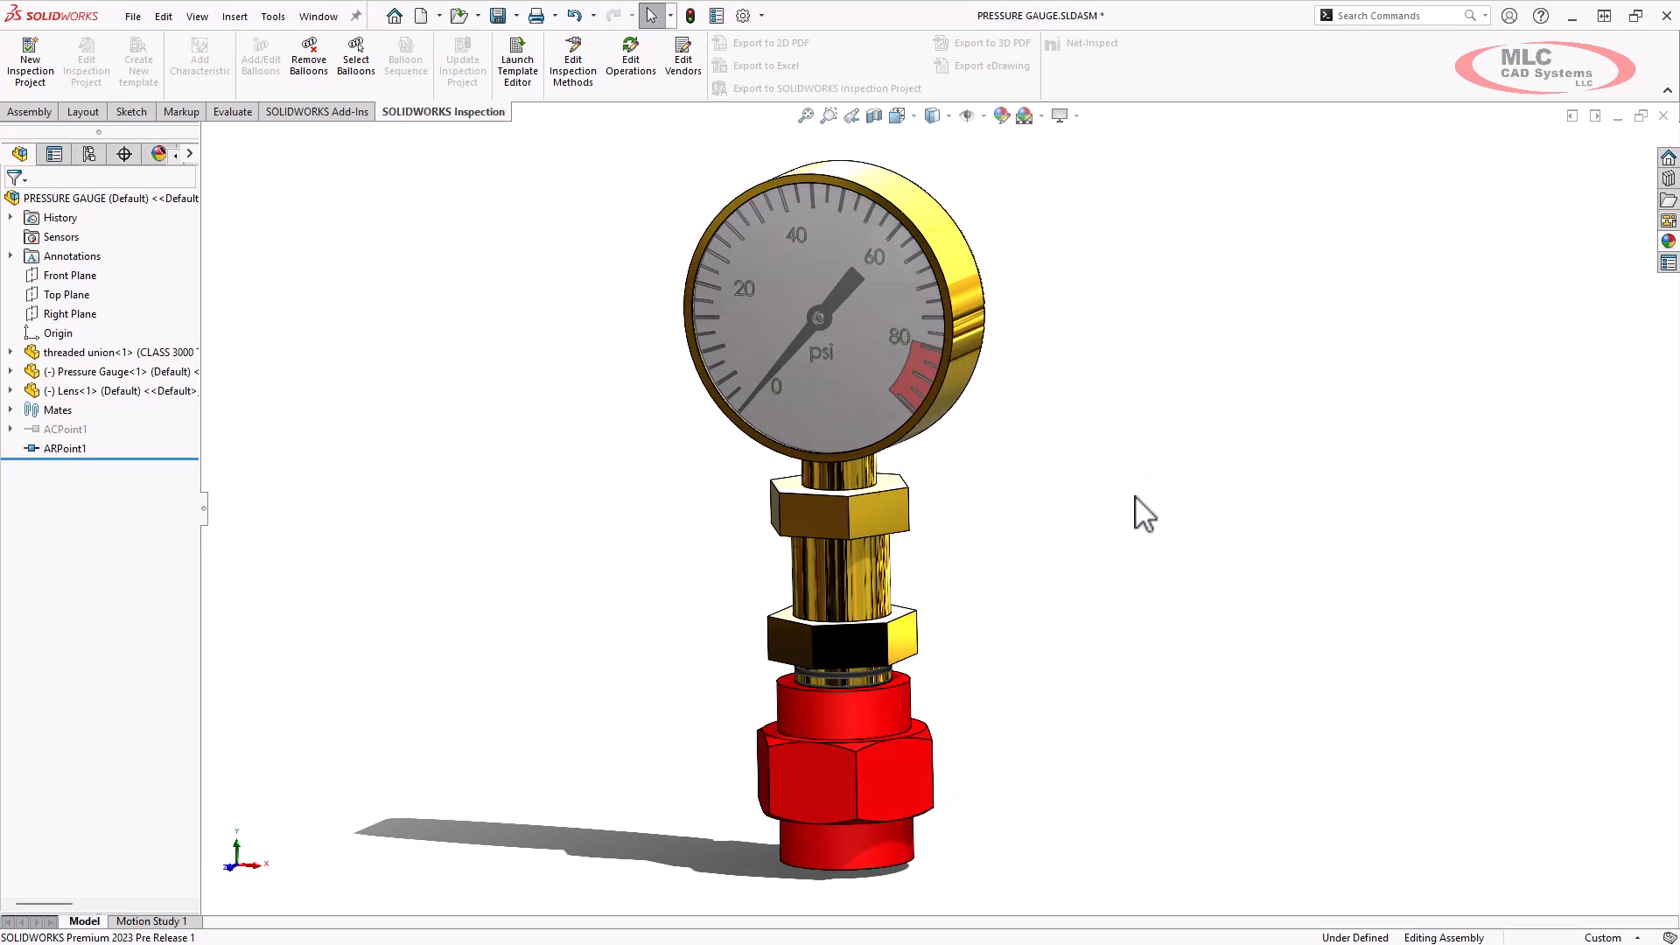
Step: Return to the 3. Pressure Gauge drawing and select the gauge's drawing view
key("ctrl+Tab")
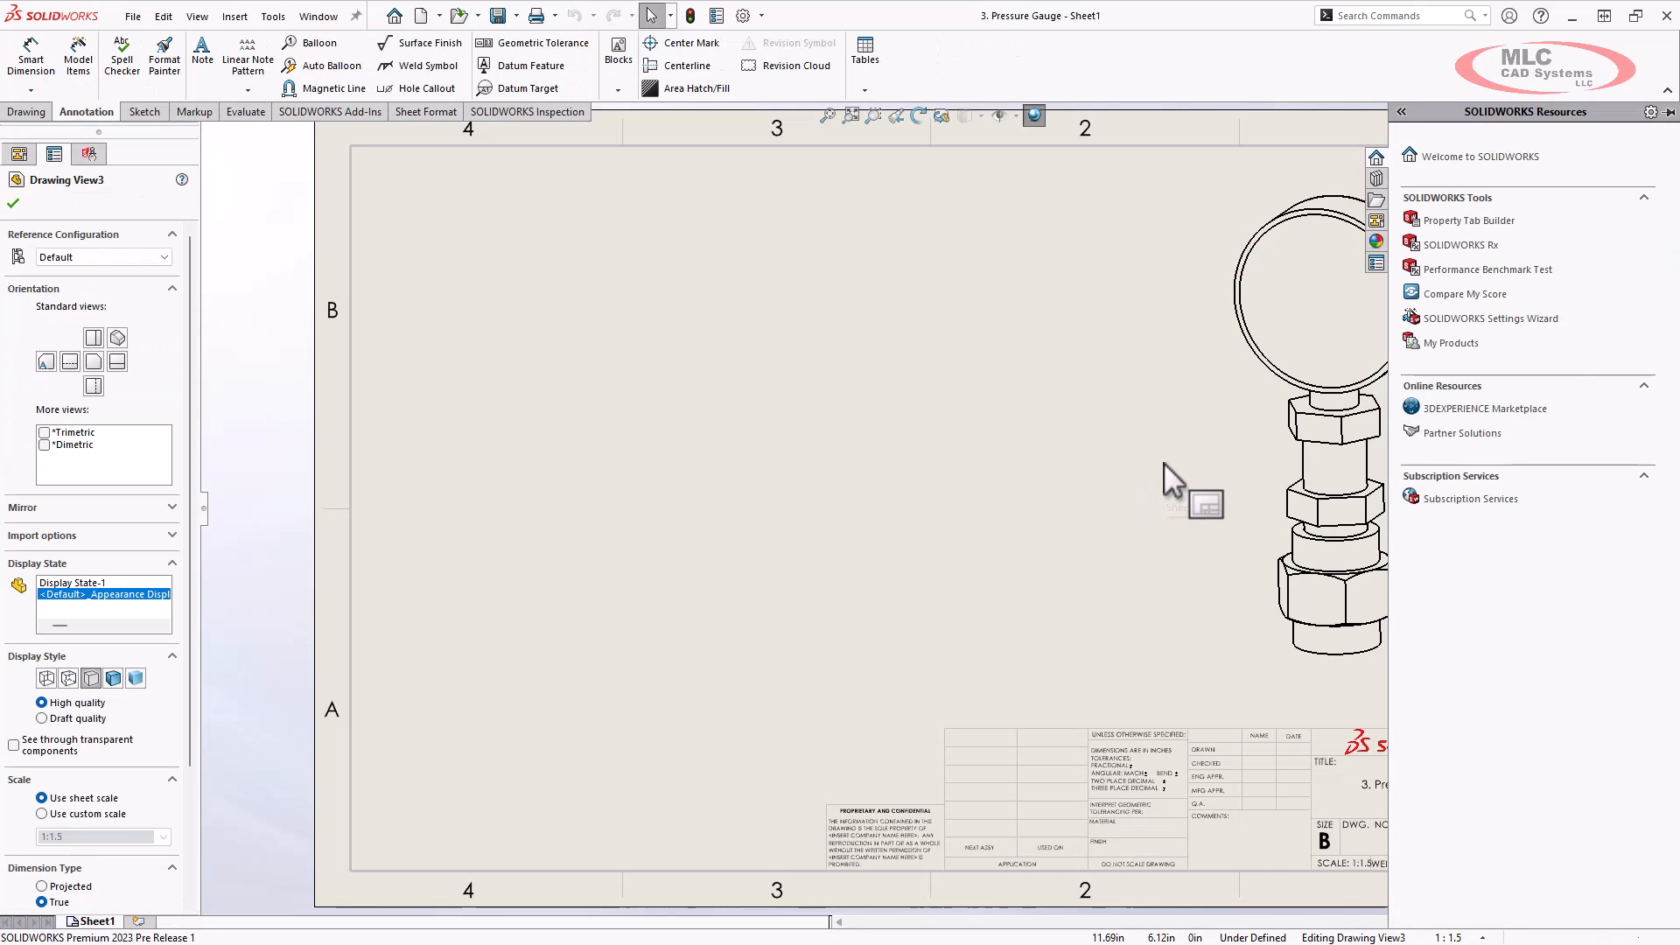
left_click(1167, 449)
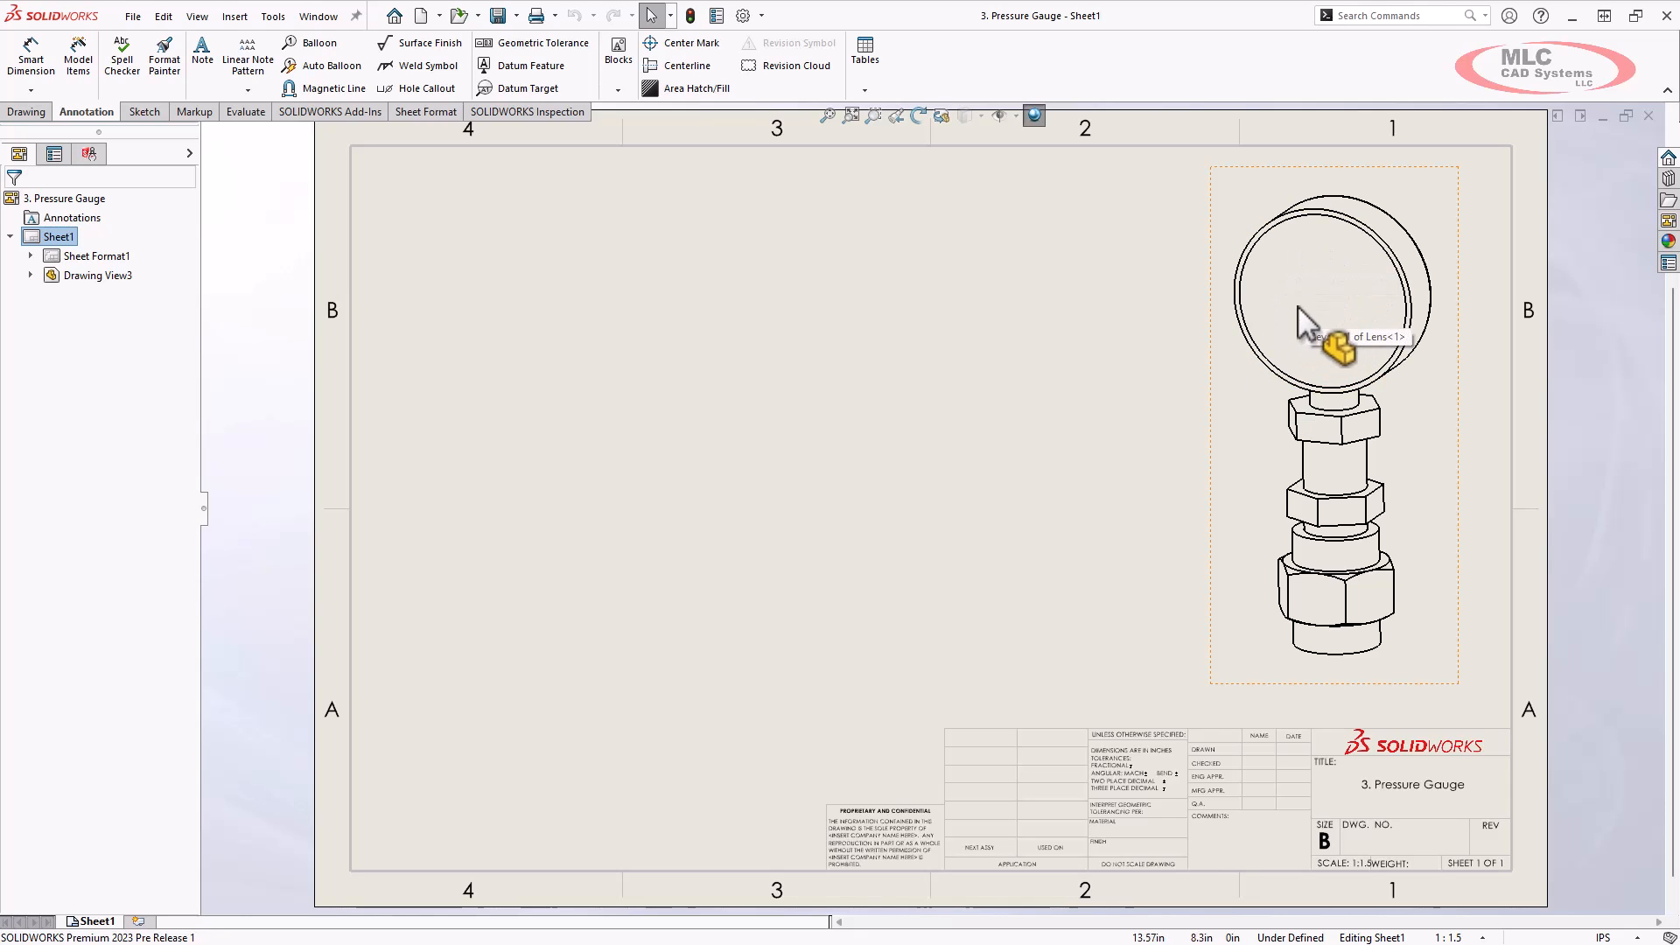
left_click(1225, 365)
Step: Try the Shaded and Shaded With Edges display styles on the gauge's drawing view
left_click(982, 117)
left_click(968, 142)
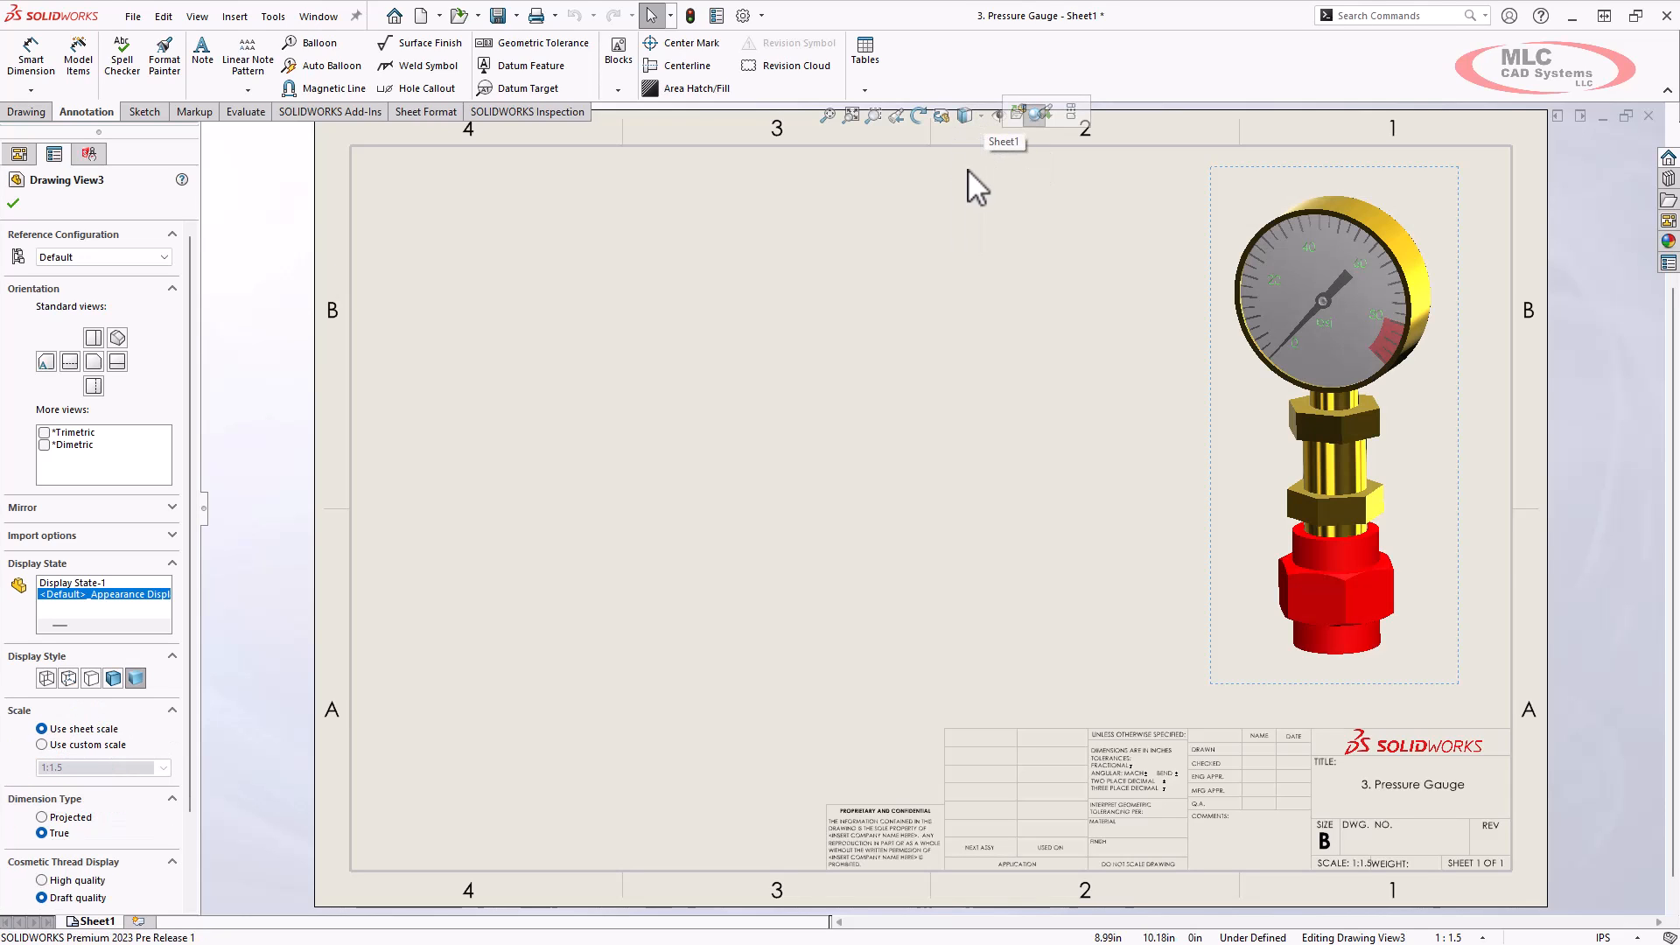
left_click(974, 119)
left_click(974, 146)
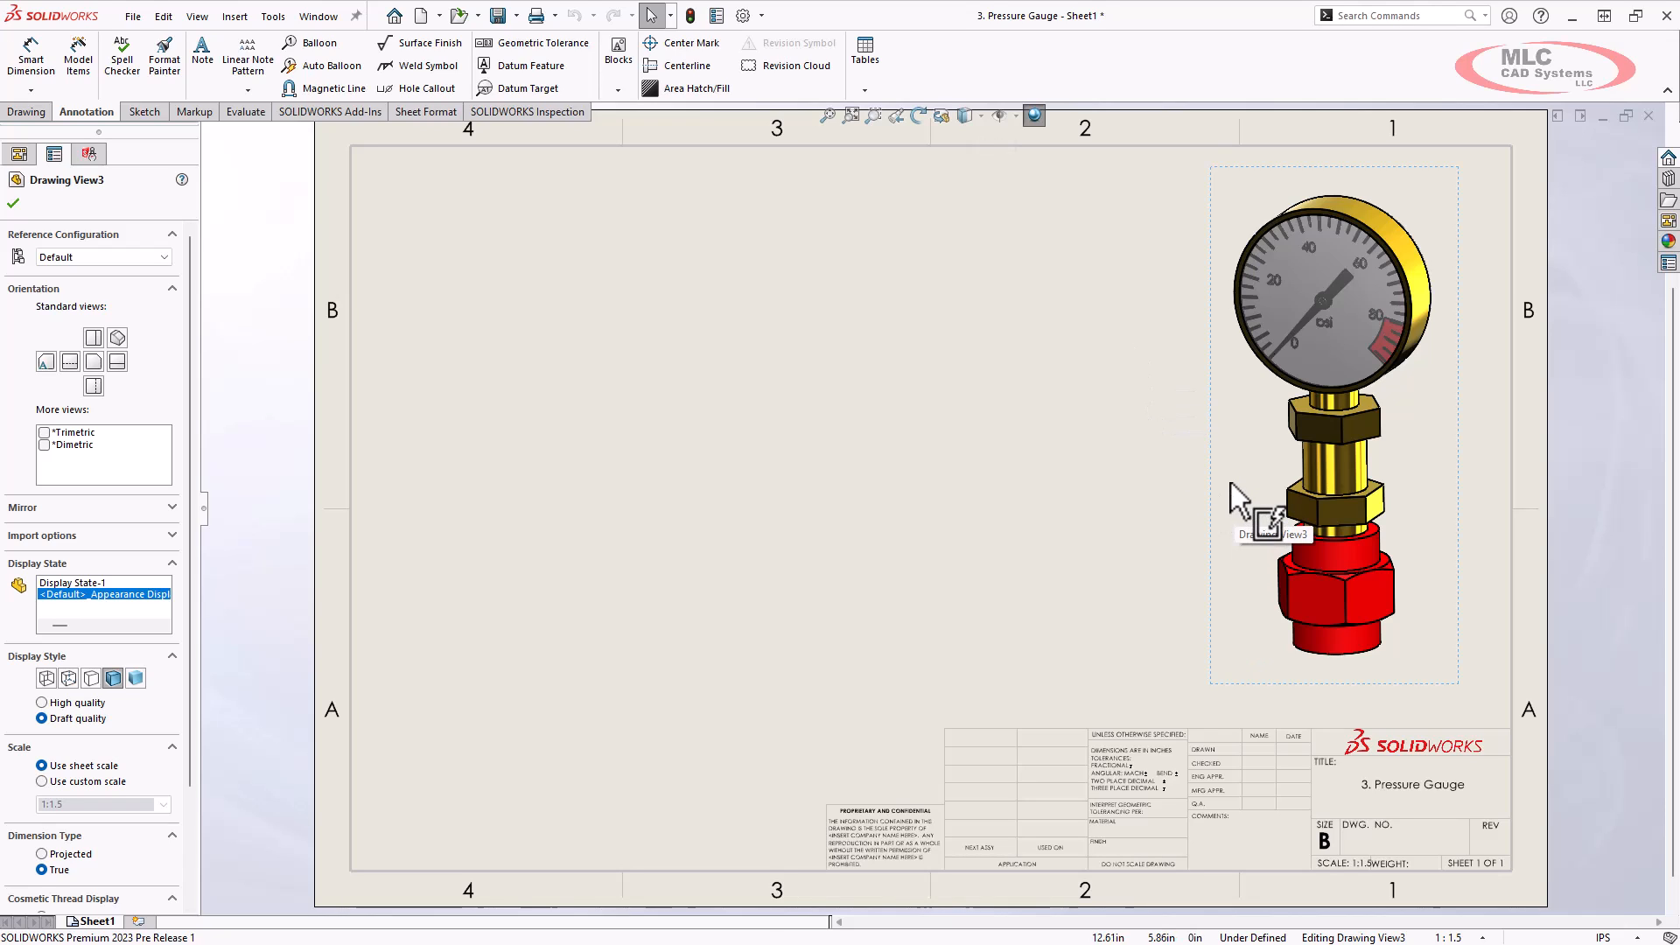
Step: Set the gauge view to Hidden Lines Removed and enable seeing through transparent components
left_click(968, 115)
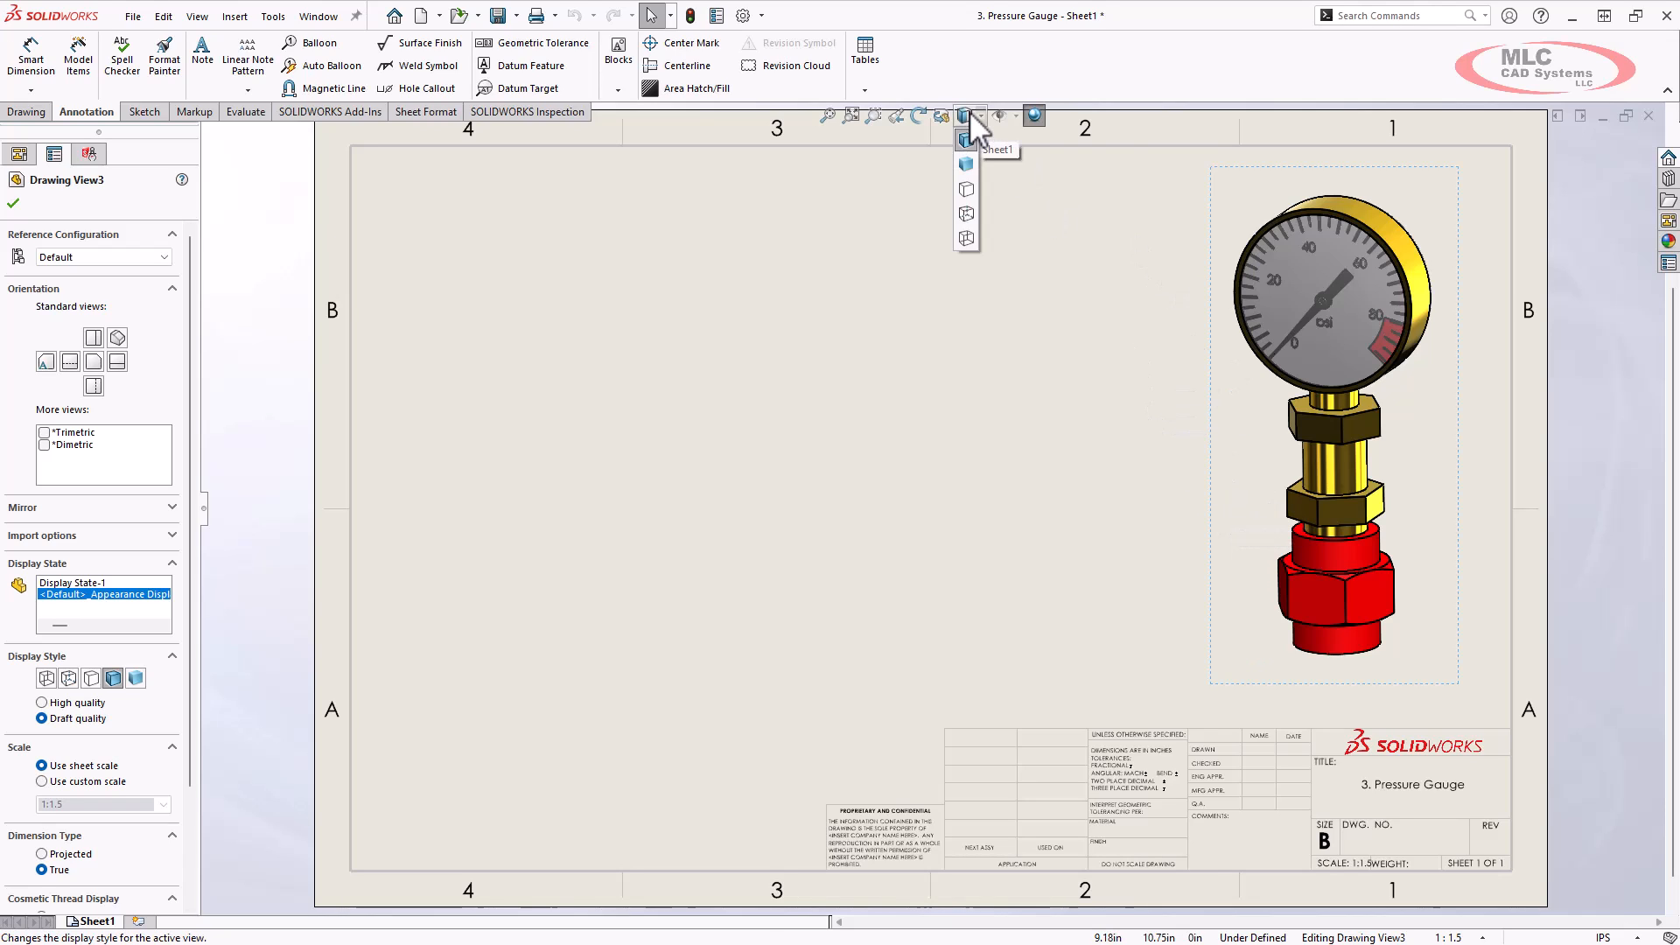
left_click(967, 189)
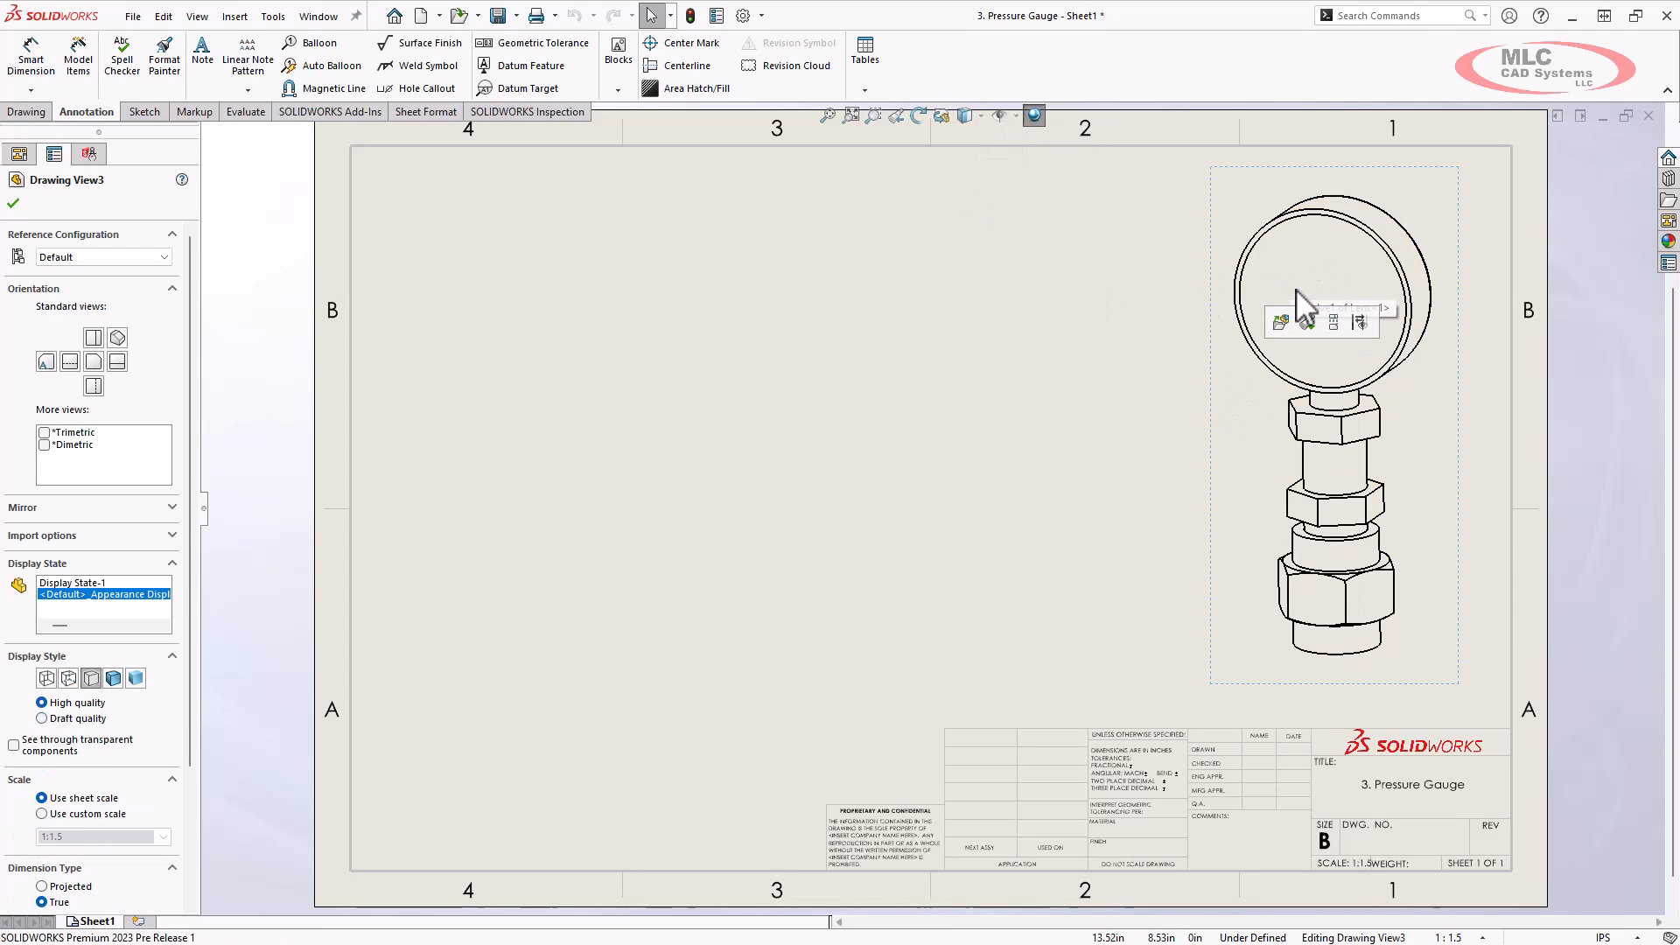
left_click(13, 746)
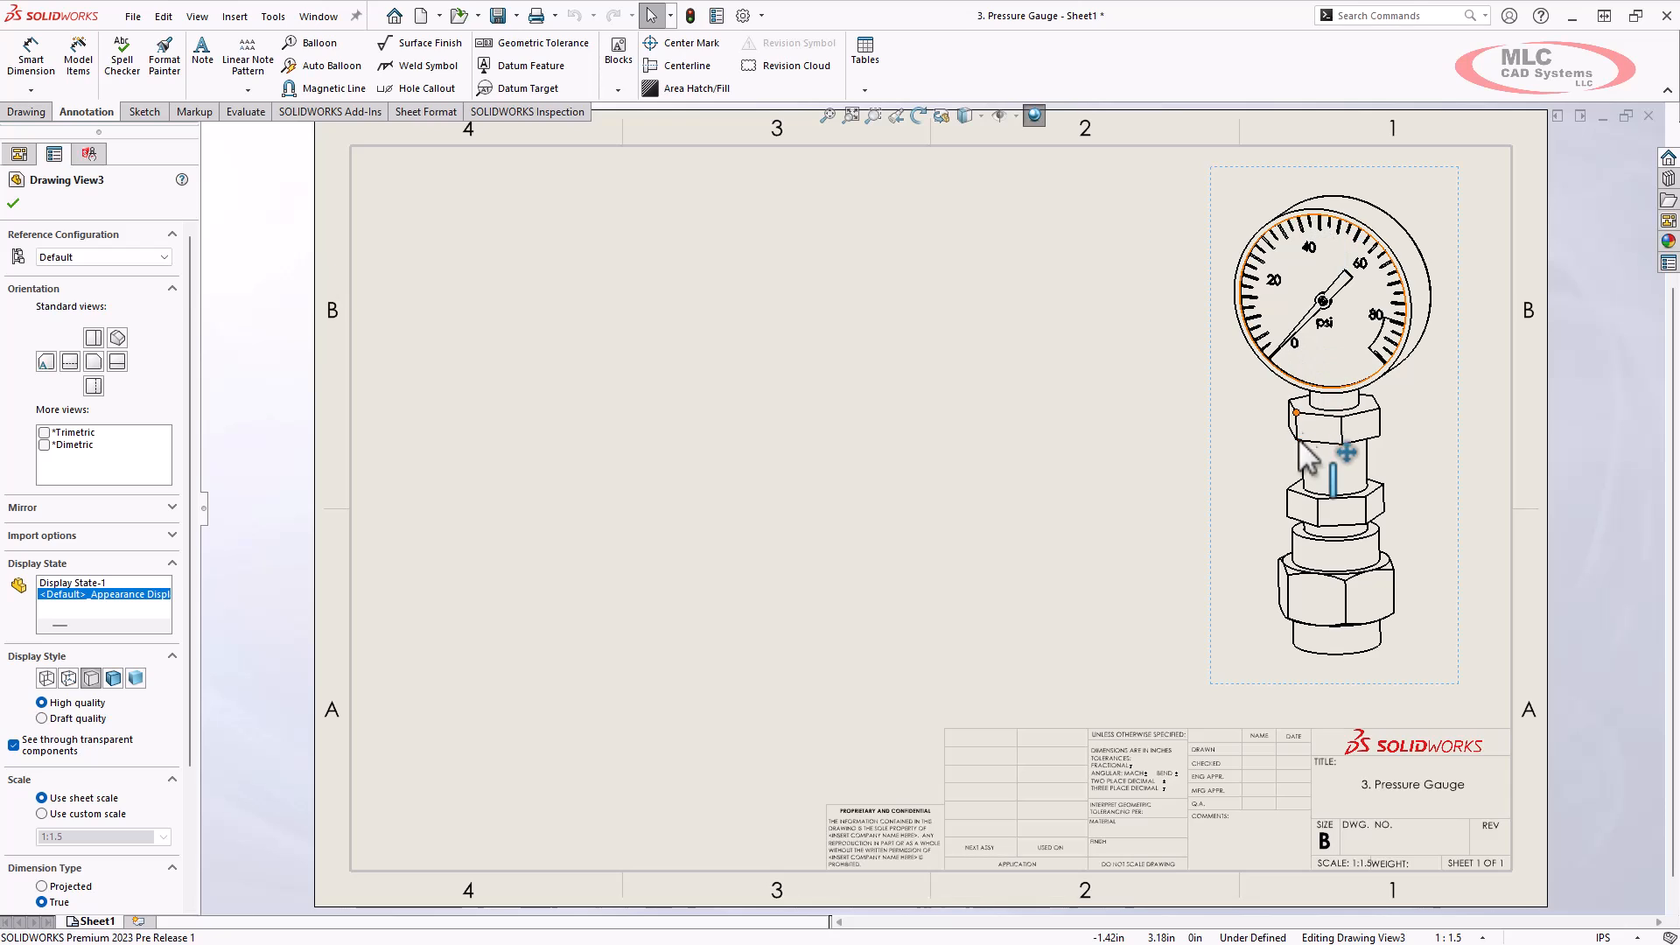
Step: Place a Front view of the pressure gauge from the View Palette in the sheet's empty area, without projected views
left_click(1119, 428)
left_click(1235, 401)
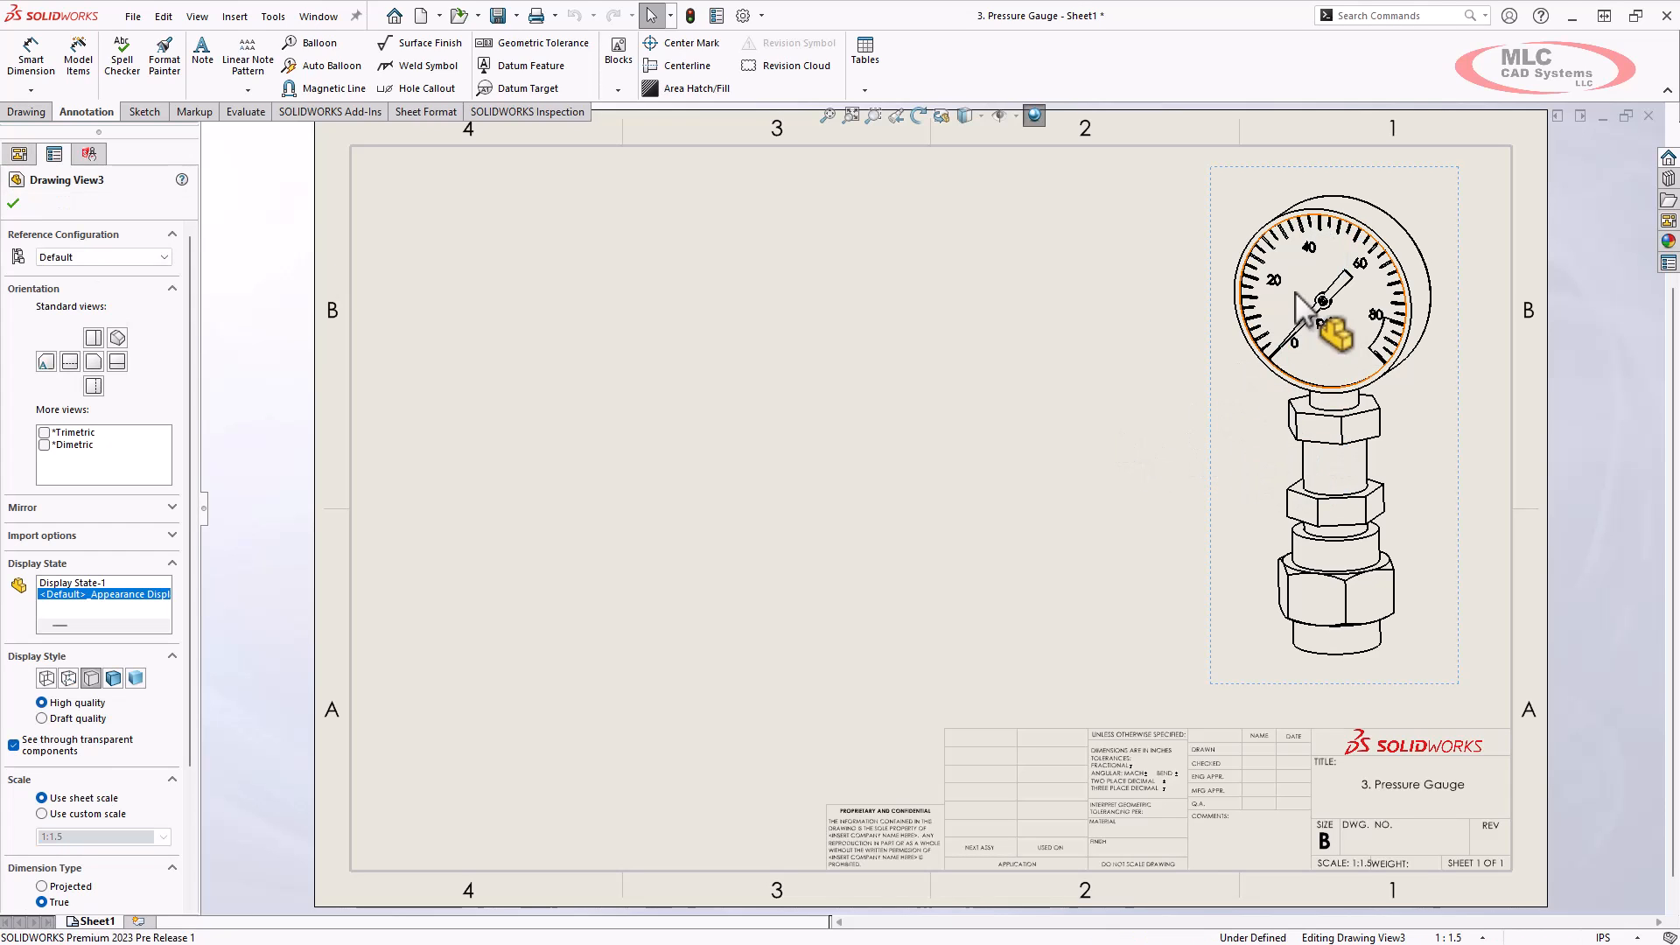
left_click(1668, 222)
left_click(1507, 351)
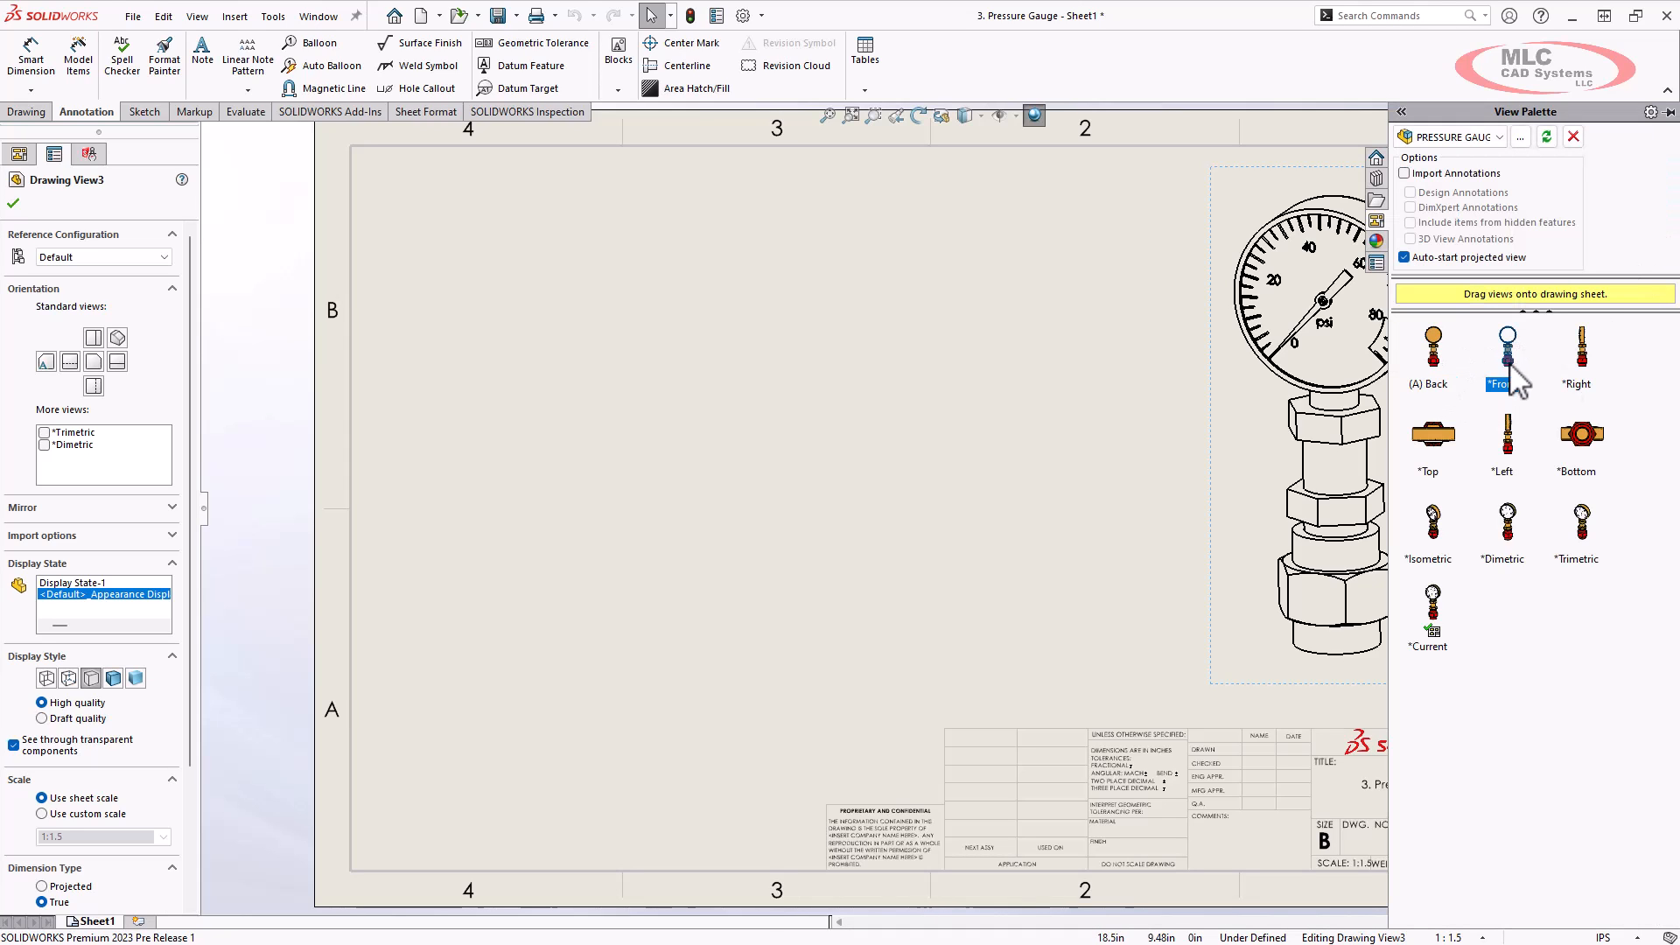
left_click_drag(1508, 350, 666, 470)
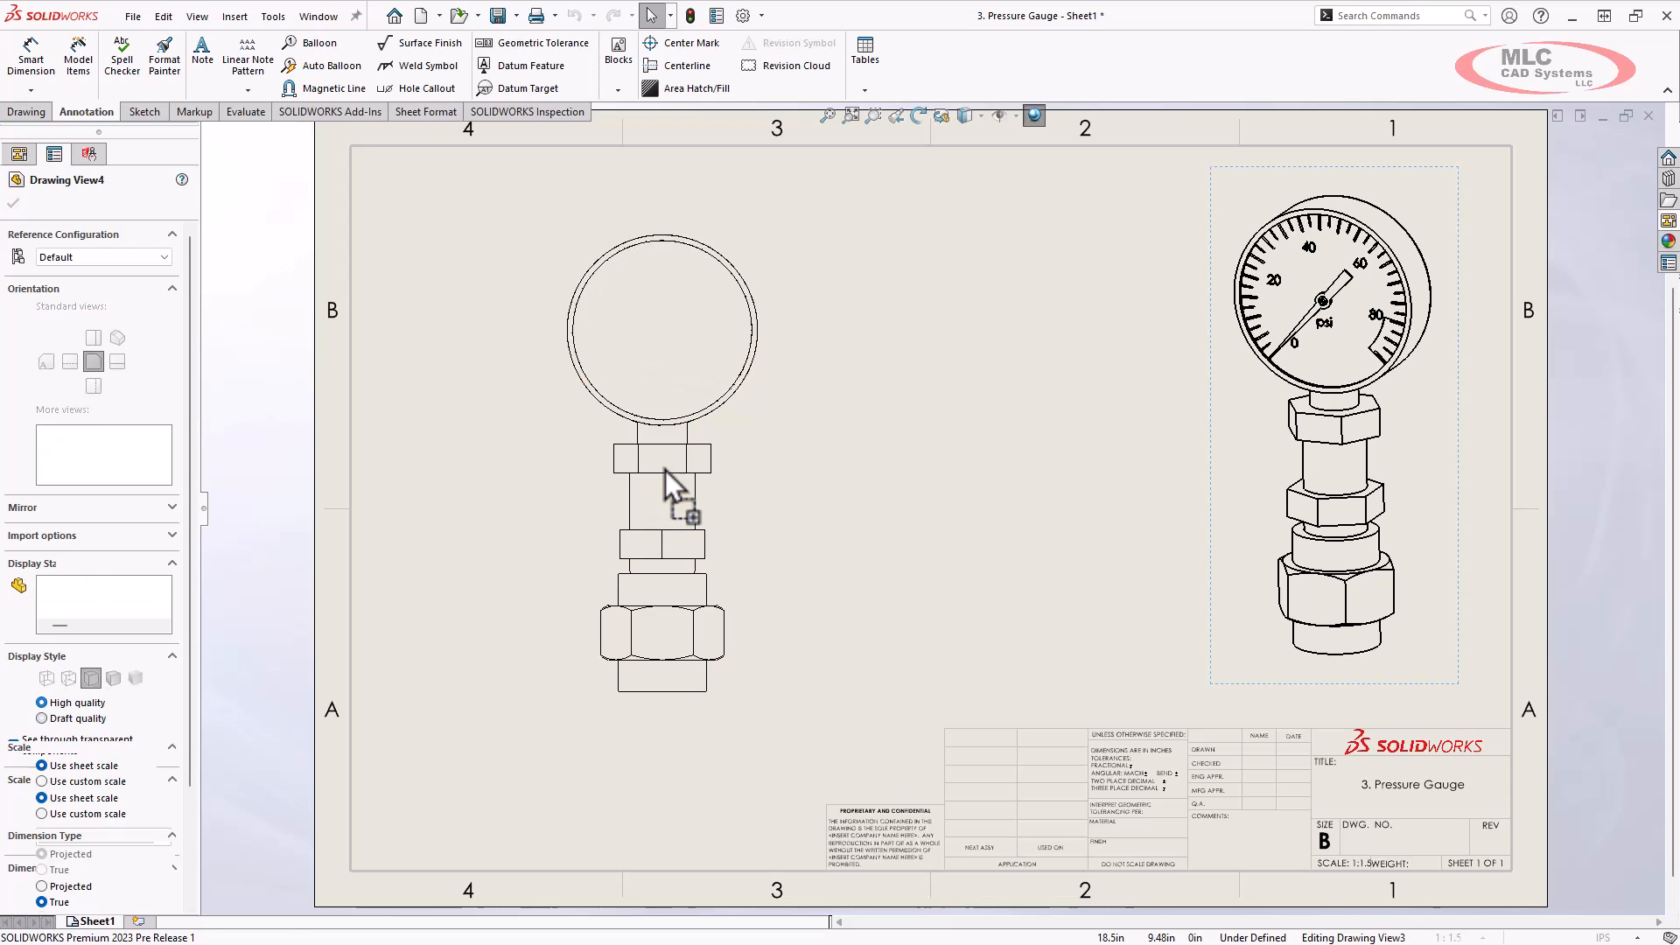
key("Escape")
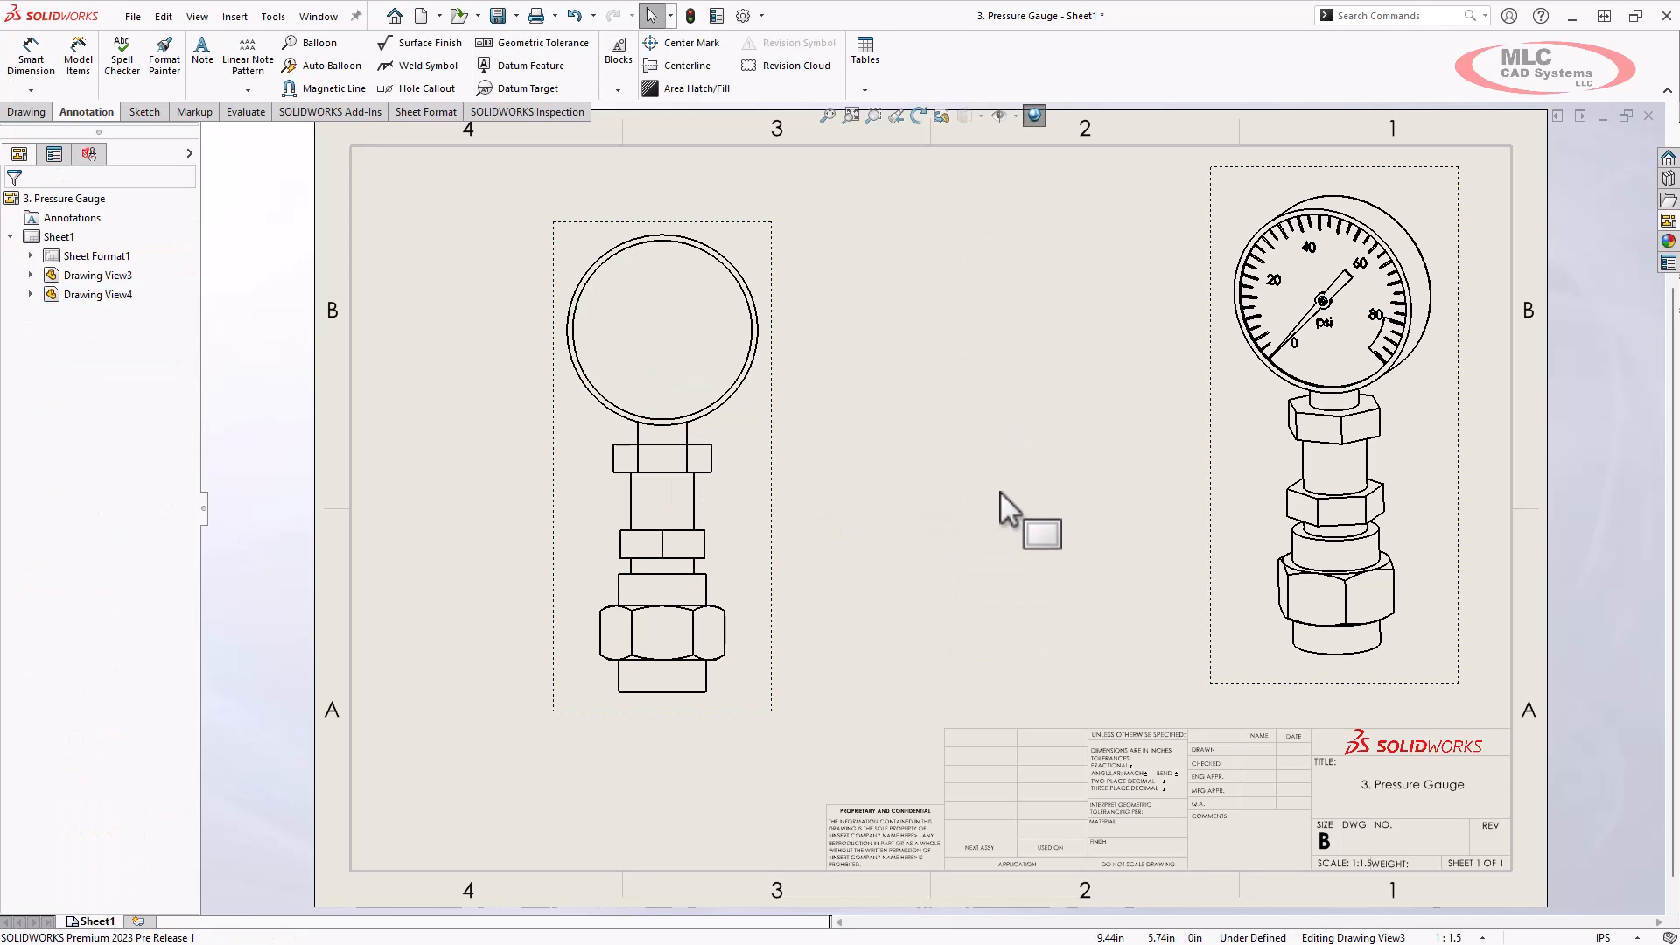
Step: Delete the newly placed front view of the gauge from the sheet
left_click(737, 491)
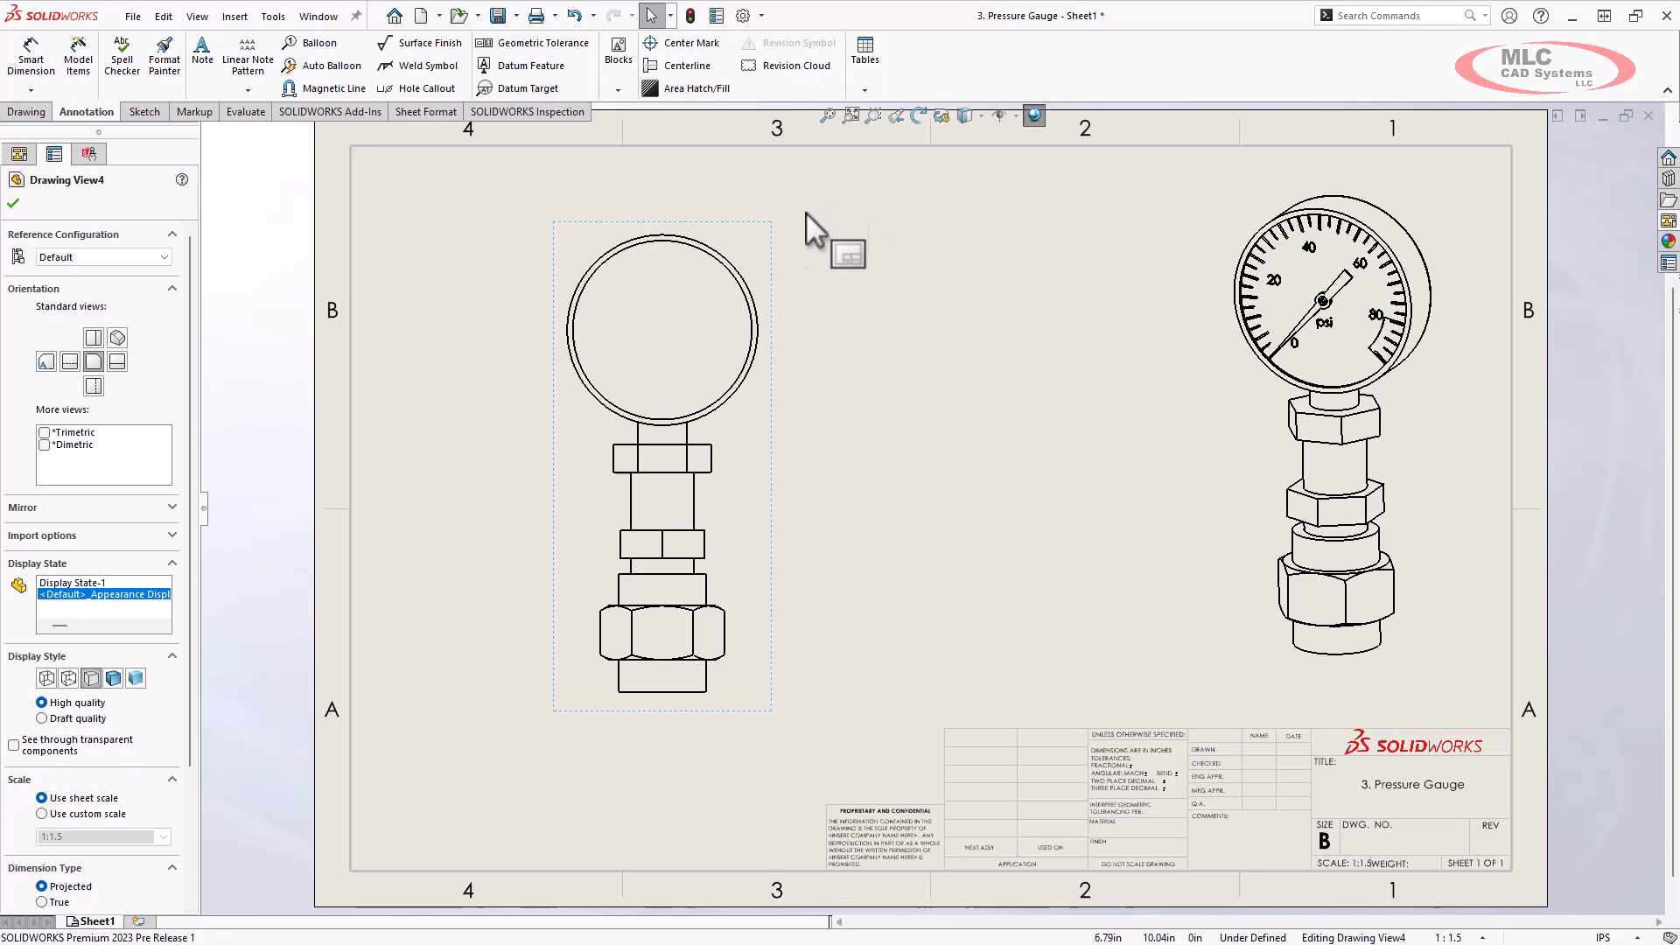
key("Delete")
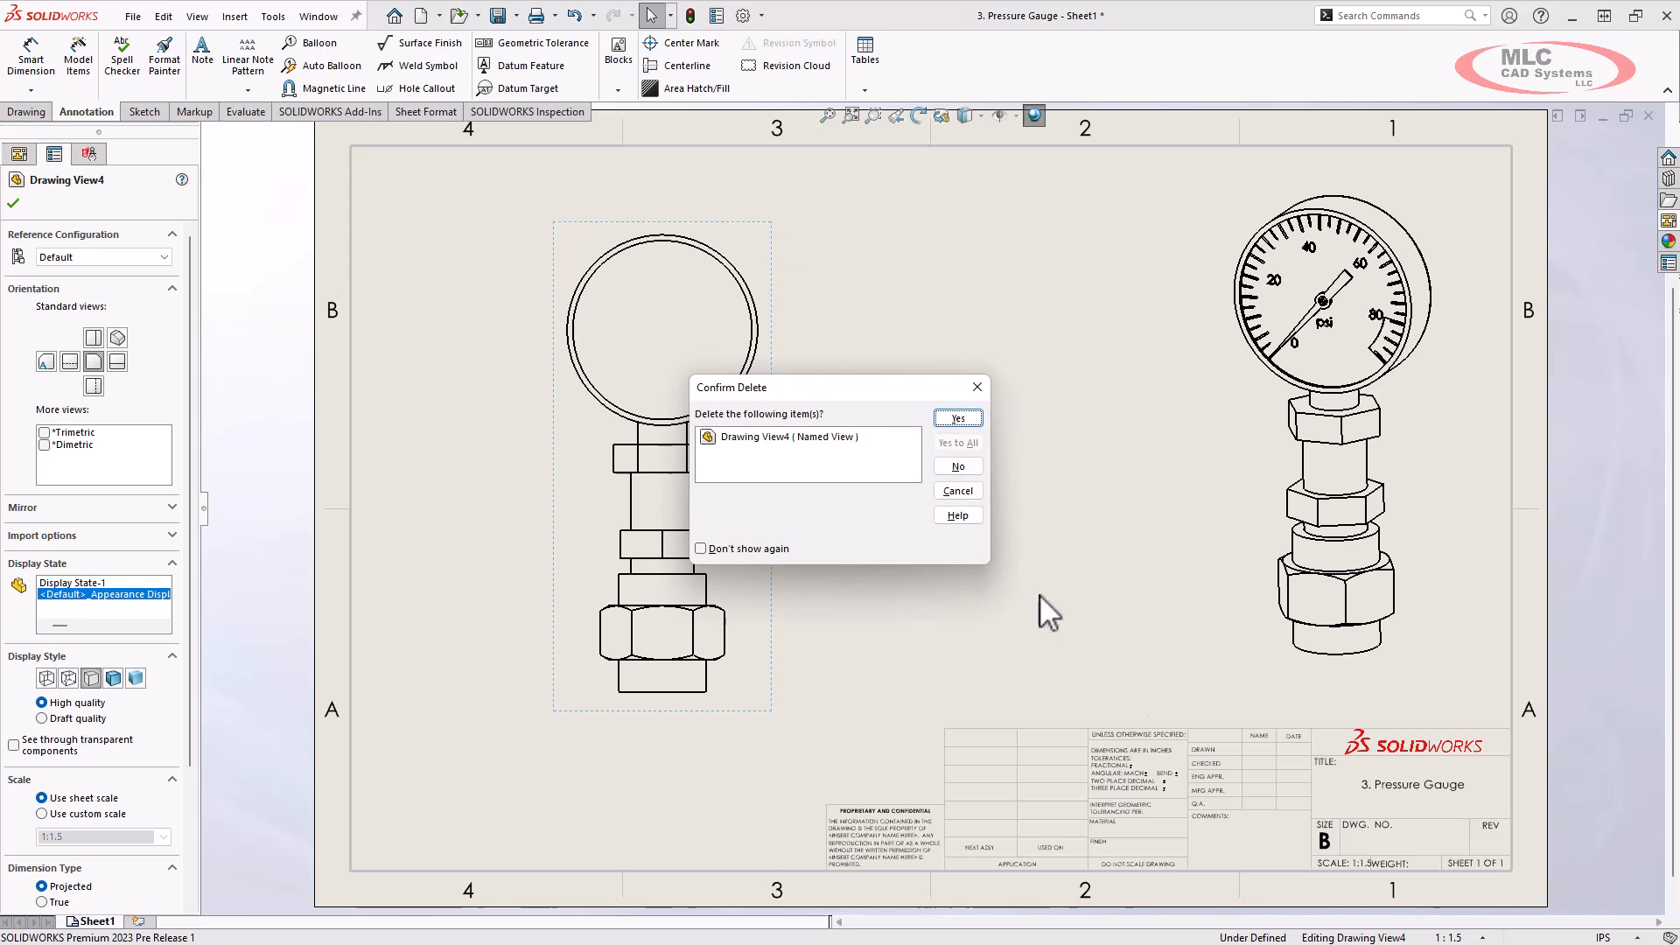
left_click(958, 419)
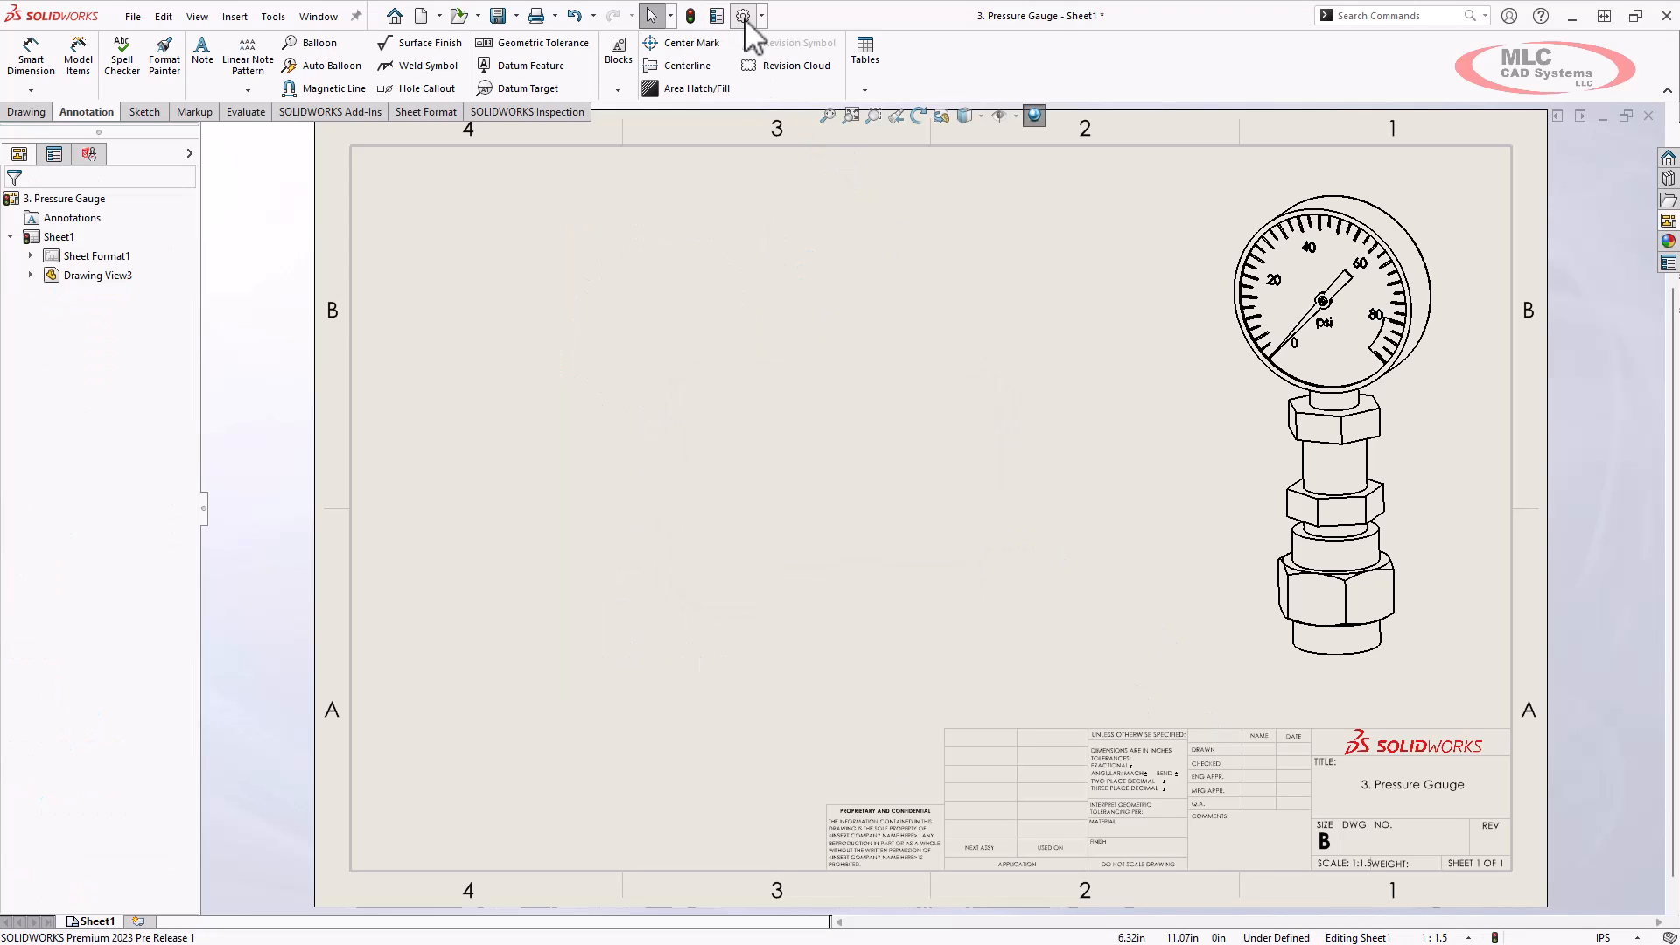
Step: Enable "See through transparent components in HLR/HLV" in the drawing's Detailing document properties
left_click(743, 16)
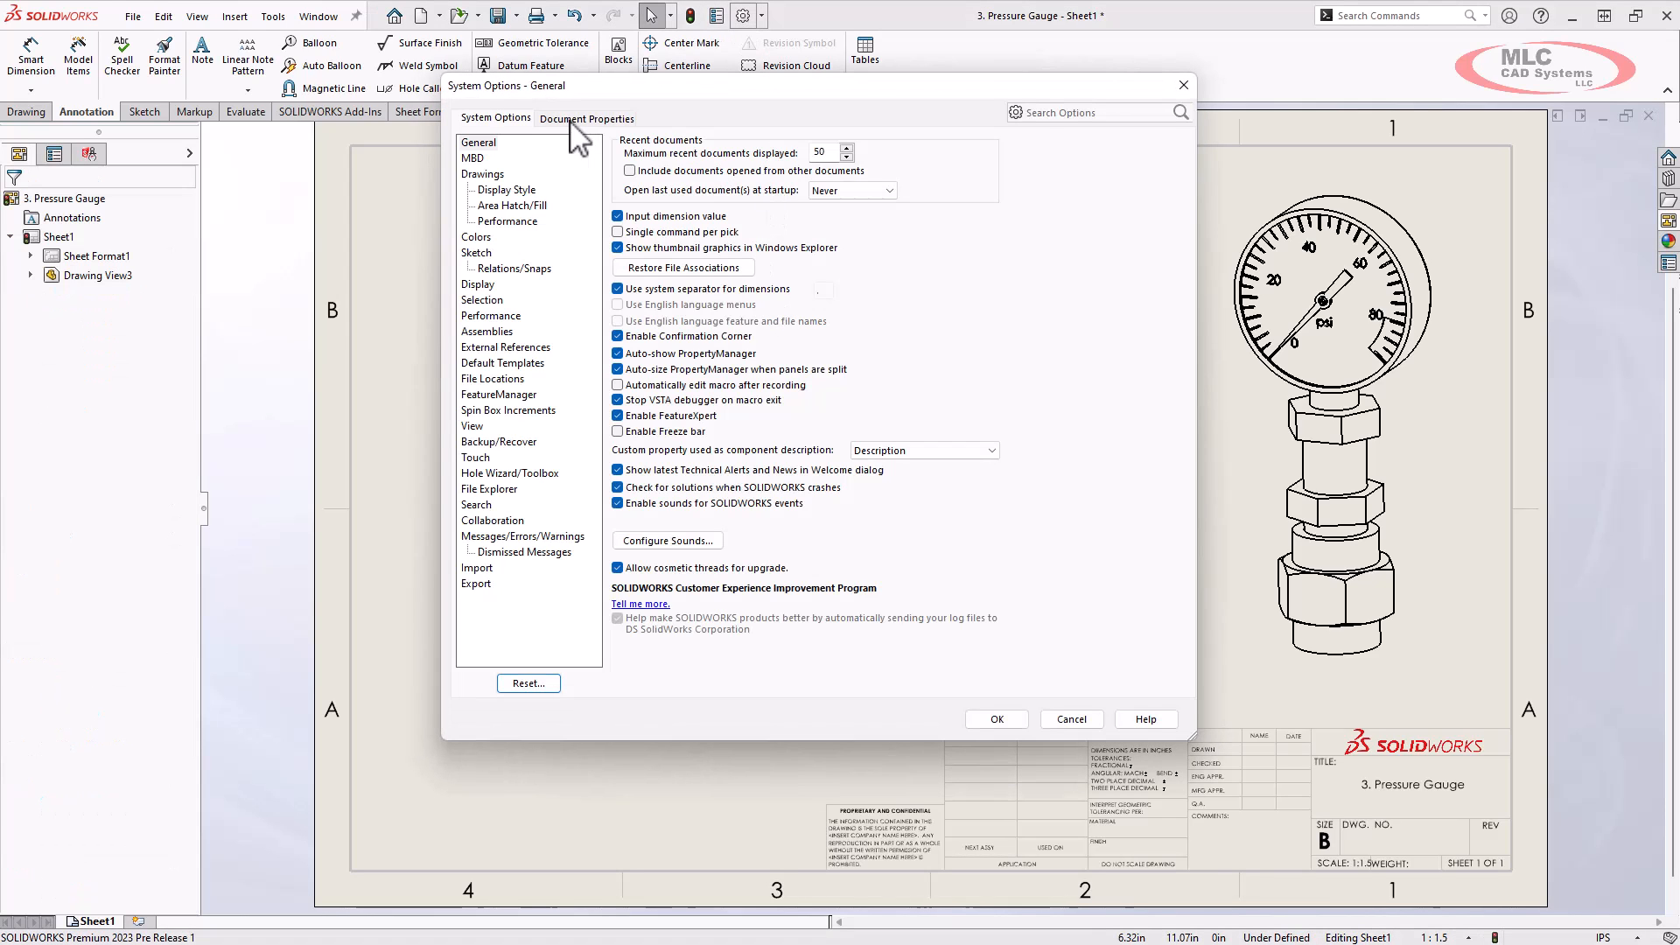
left_click(570, 122)
left_click(490, 286)
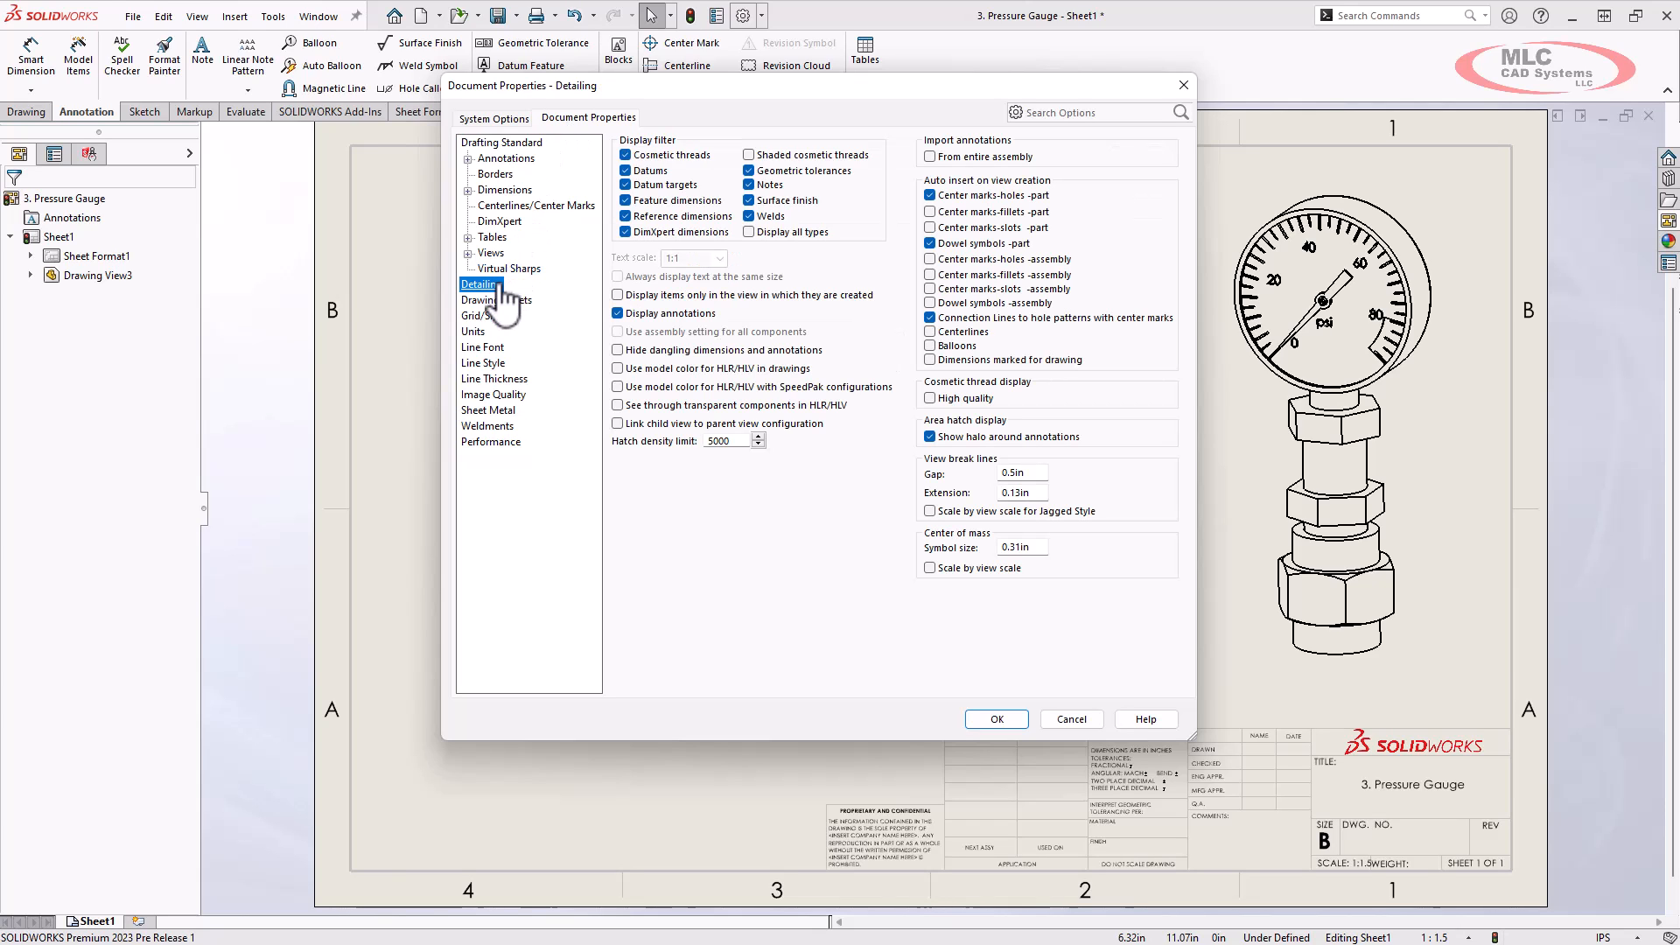
left_click(618, 406)
left_click(996, 719)
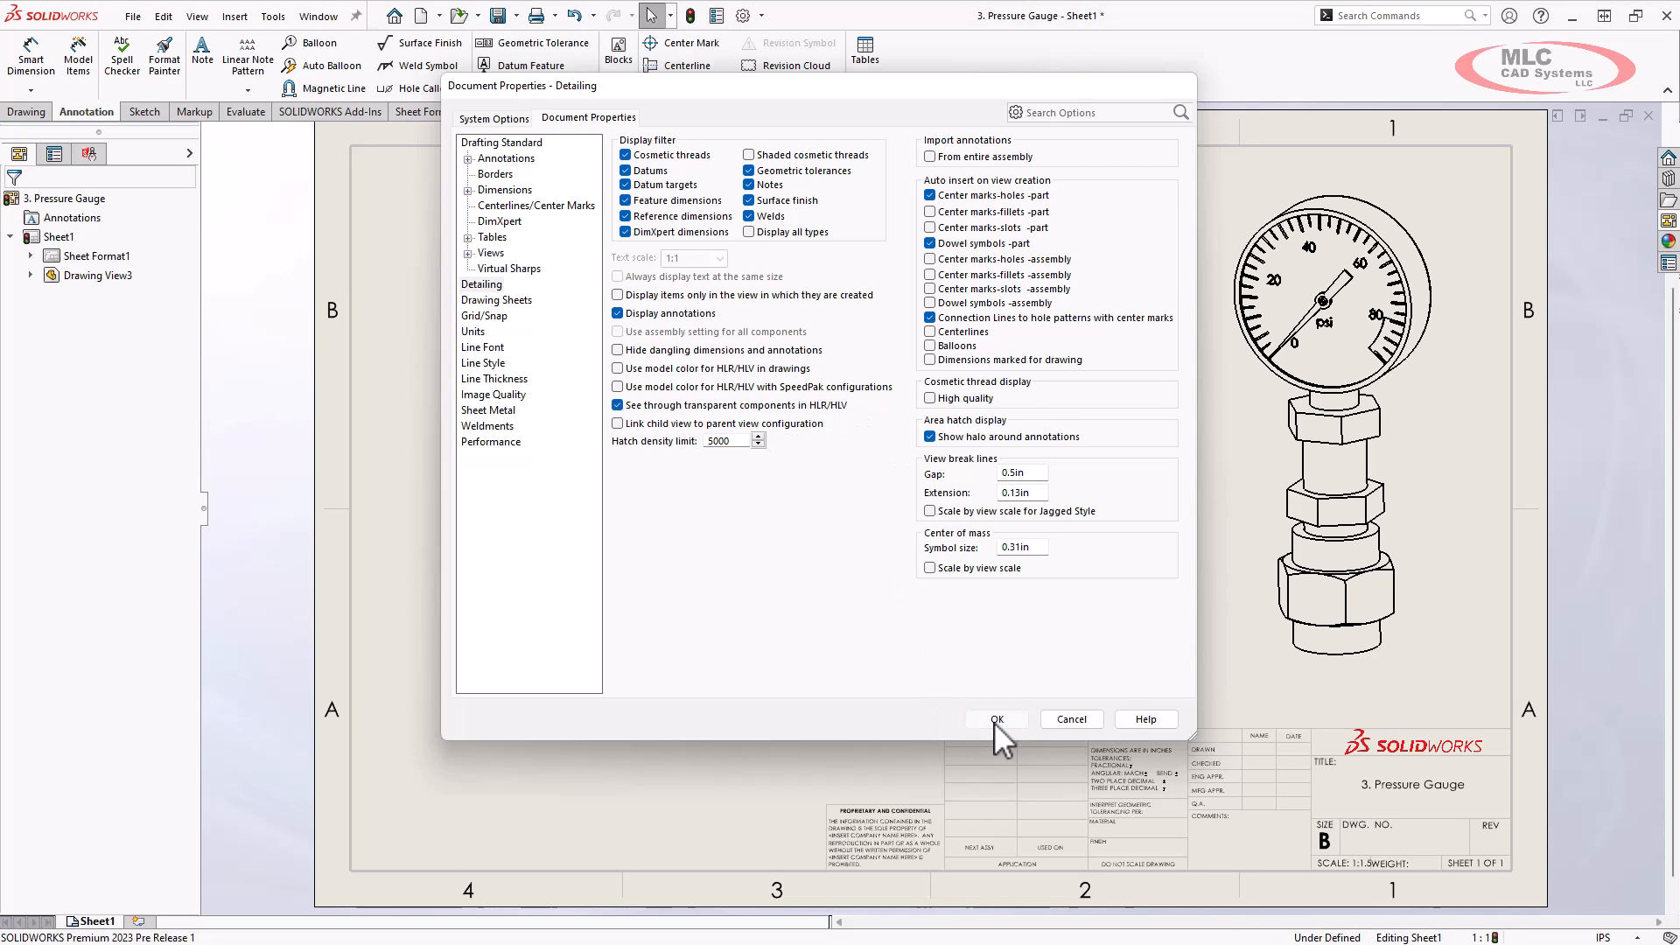
Step: Add the gauge's Front view beside the existing angled view under the new detailing setting, leaving out any projected views
left_click(1670, 223)
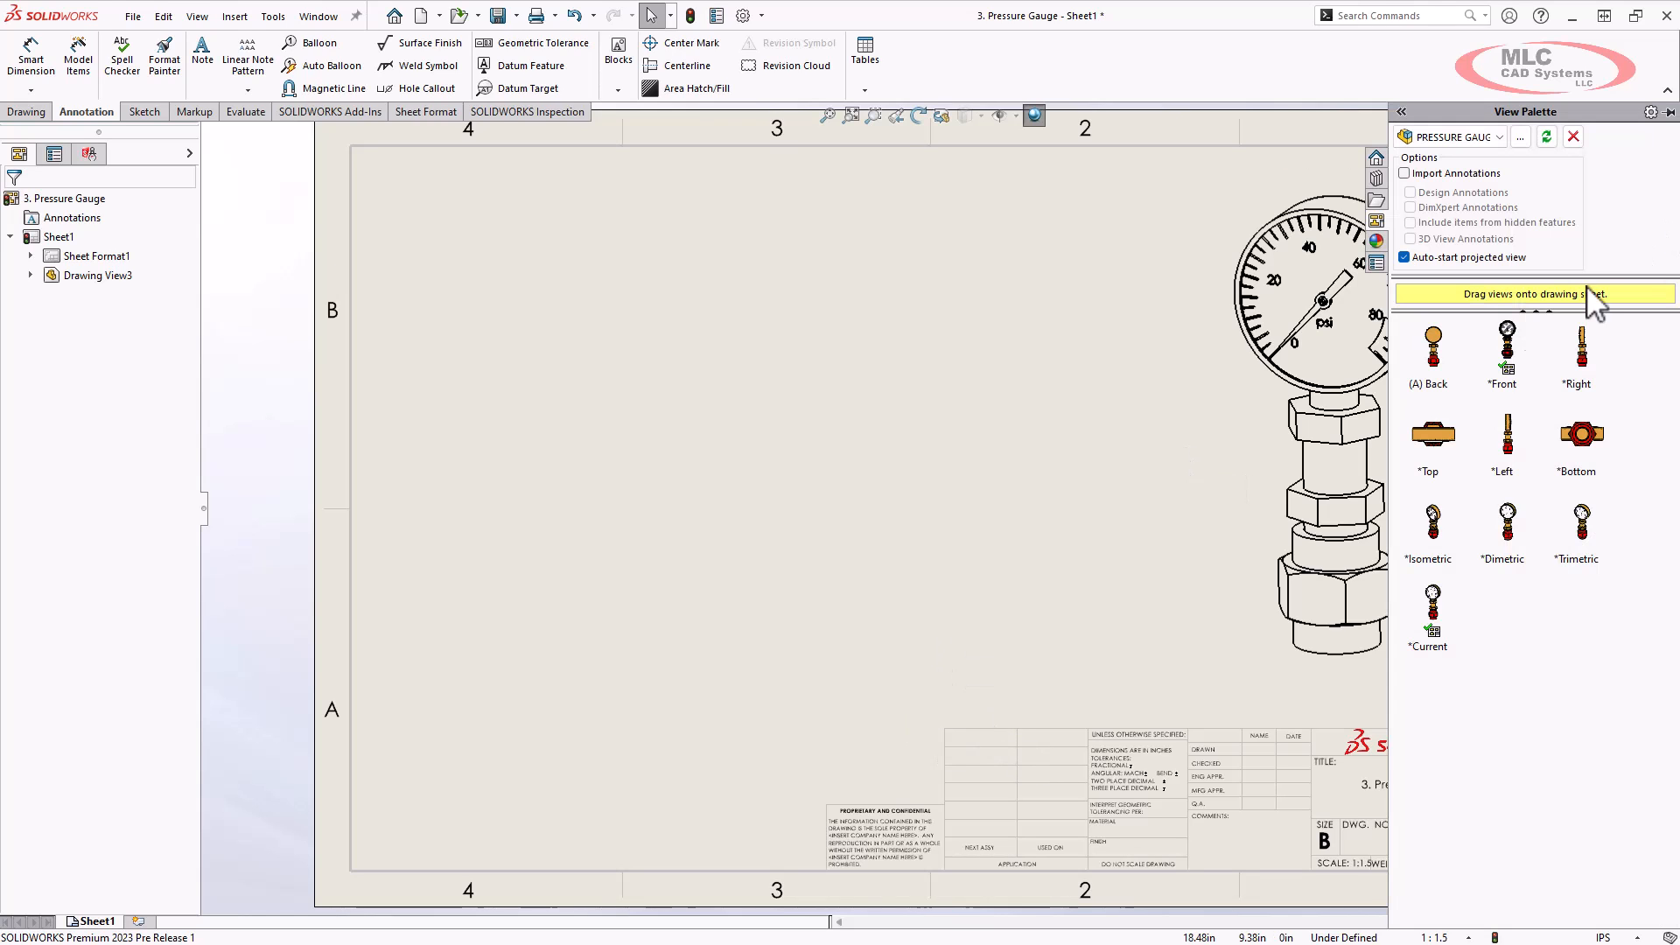
mouse_move(1514, 356)
left_mouse_down()
mouse_move(946, 386)
mouse_move(717, 439)
left_mouse_up()
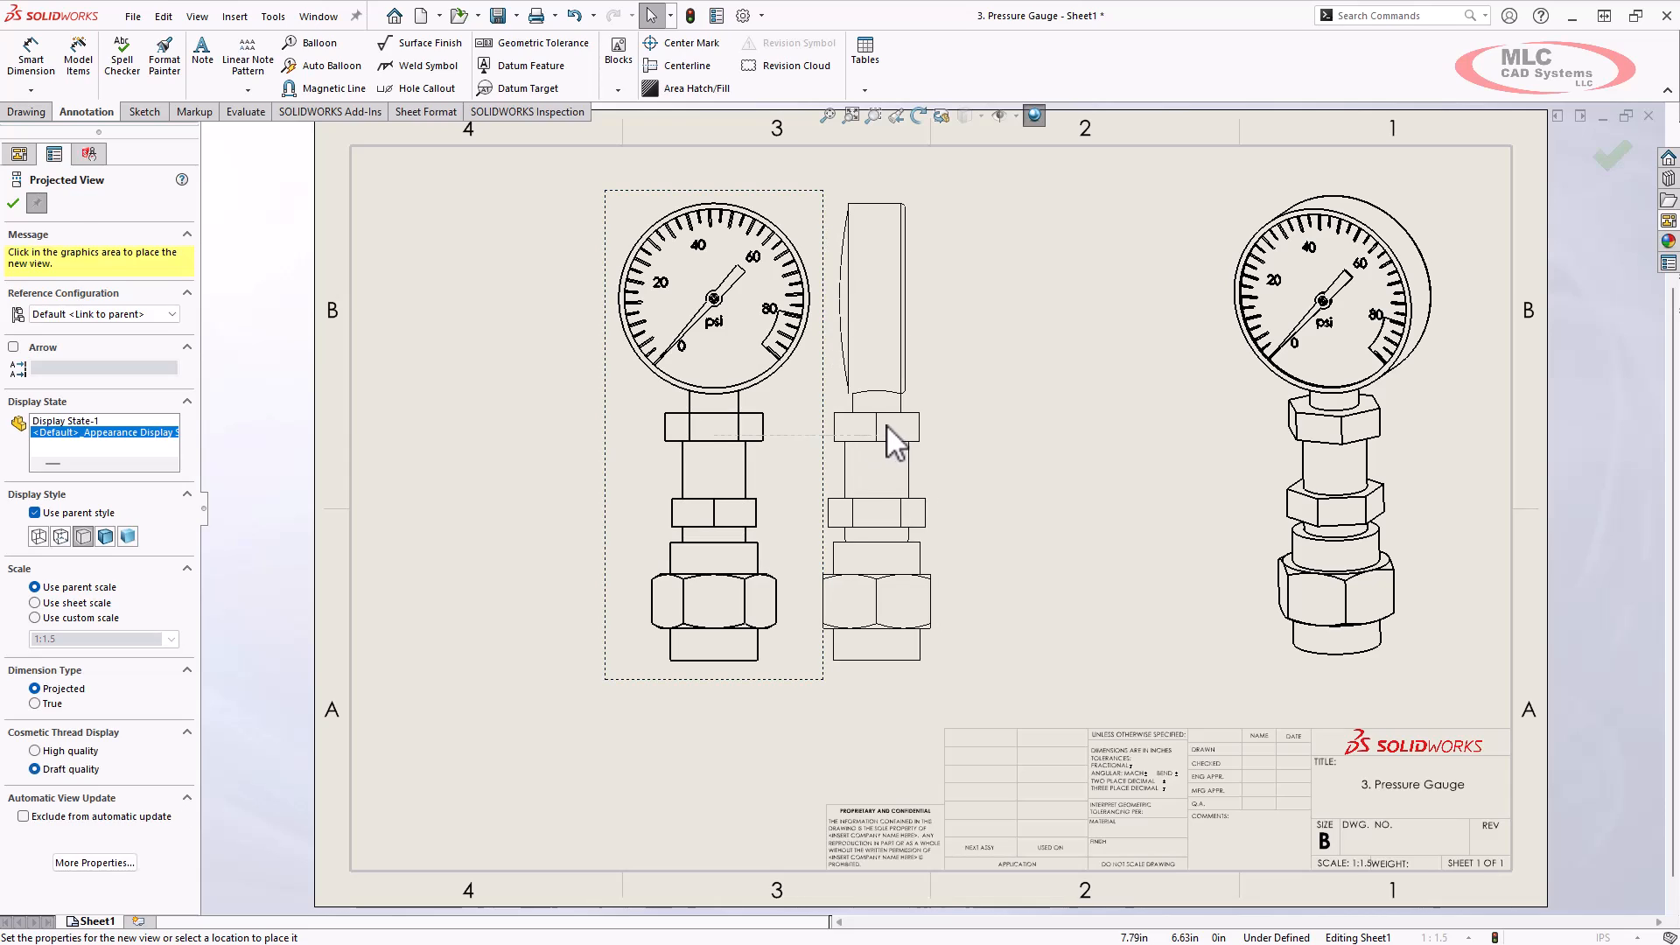
left_click(888, 424)
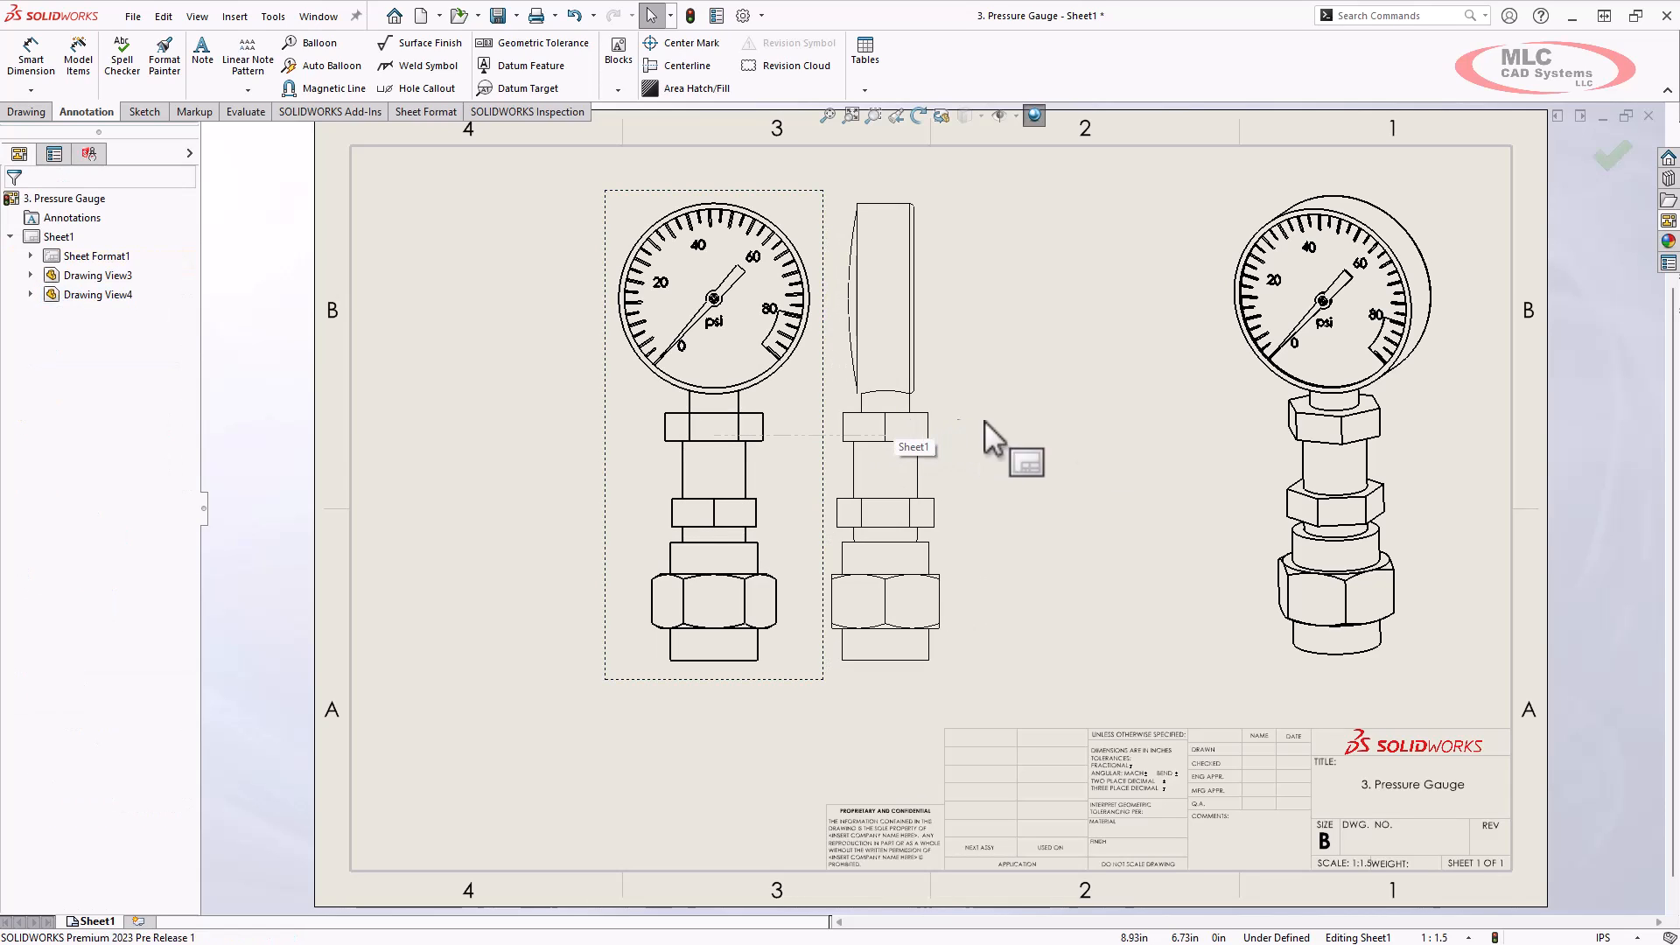
key("Escape")
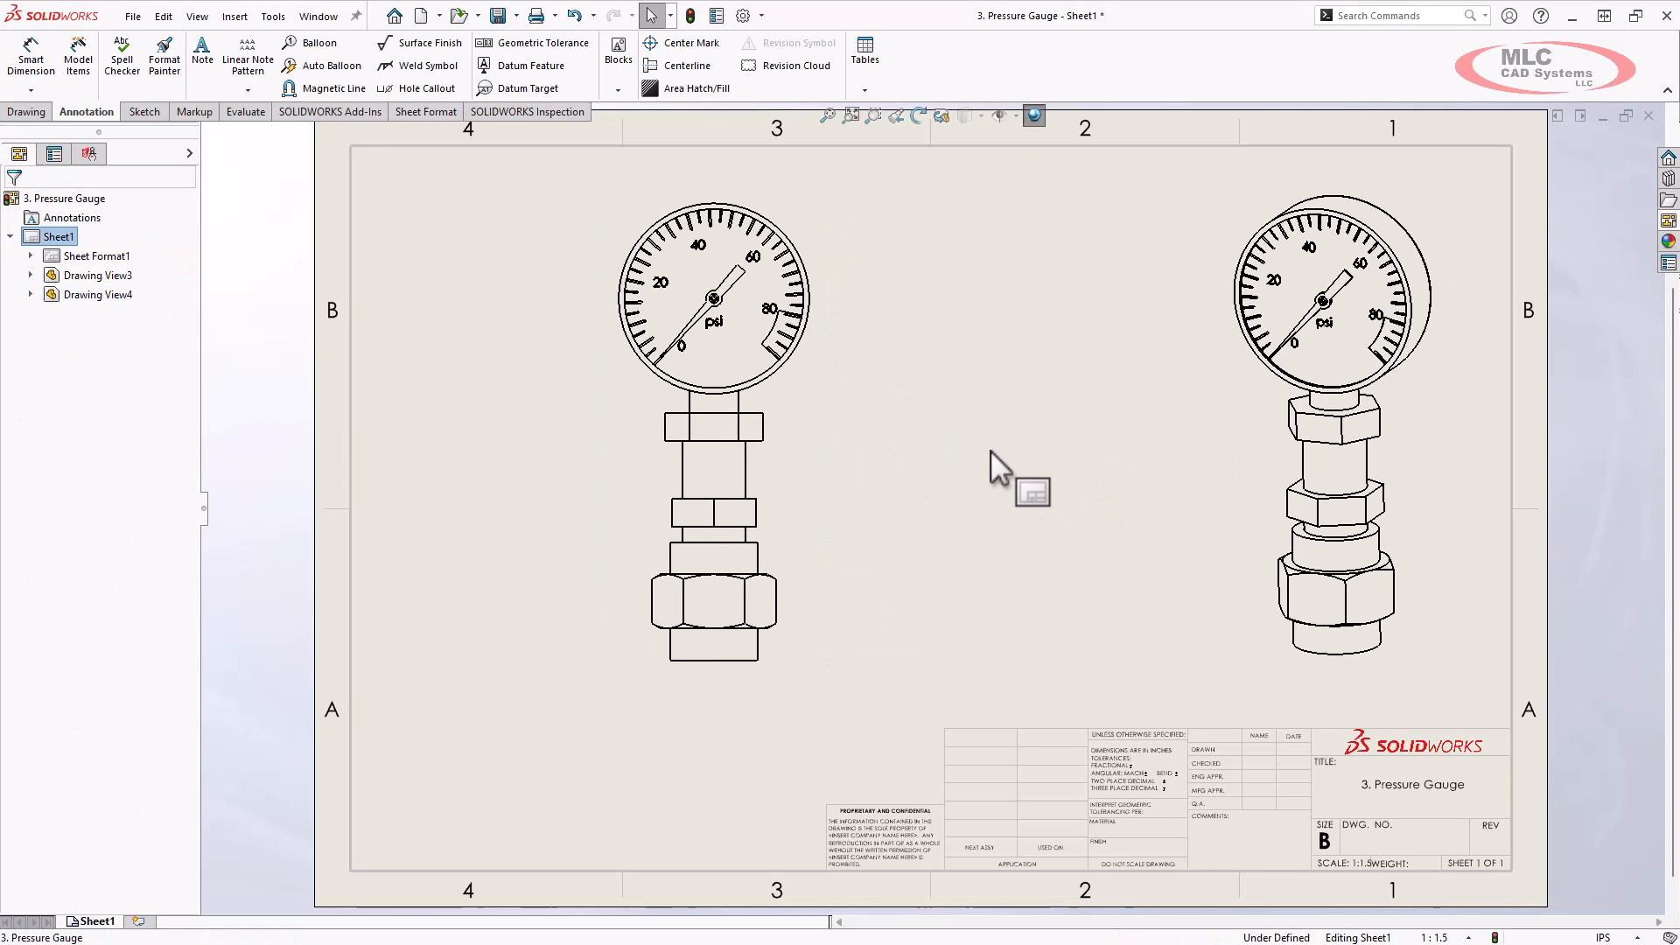